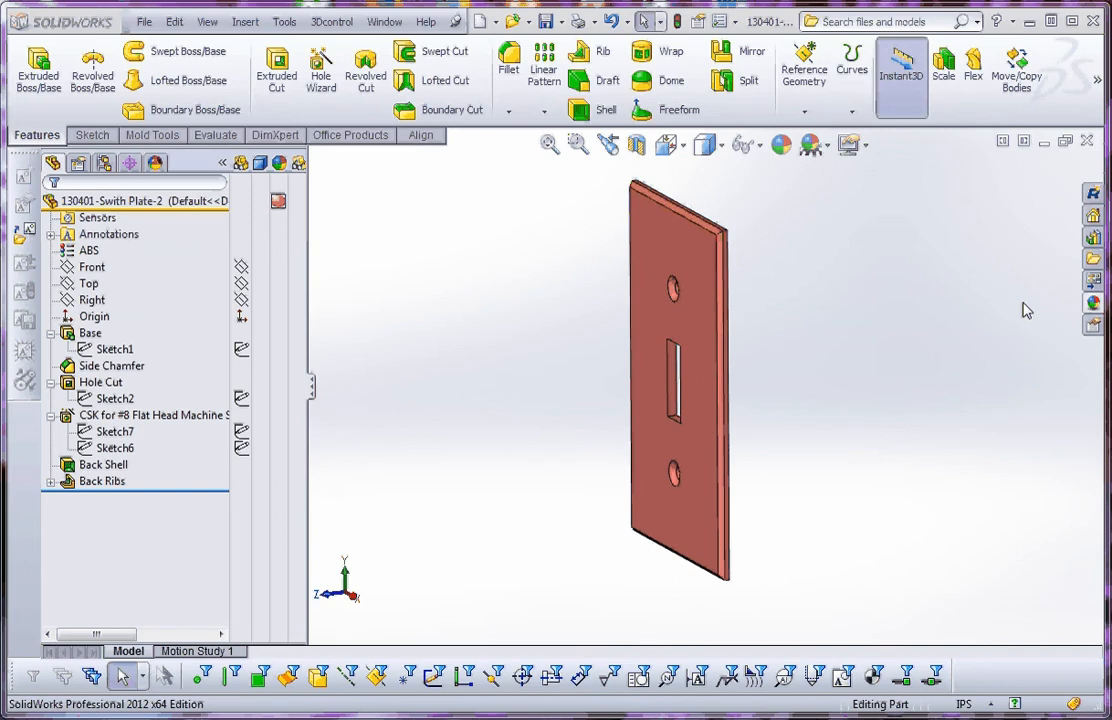
# - Examine the switch plate's Side Chamfer, Hole Cut, countersunk screw hole, Back Shell and Back Ribs features on the model
pyautogui.click(95, 367)
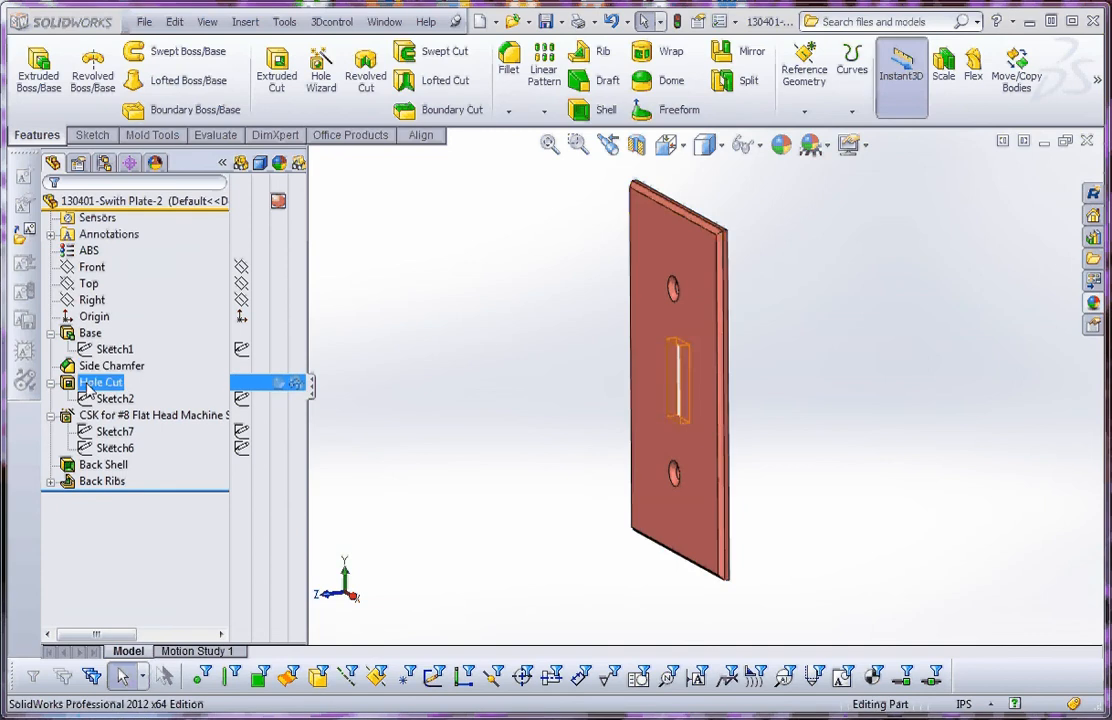
pyautogui.click(97, 385)
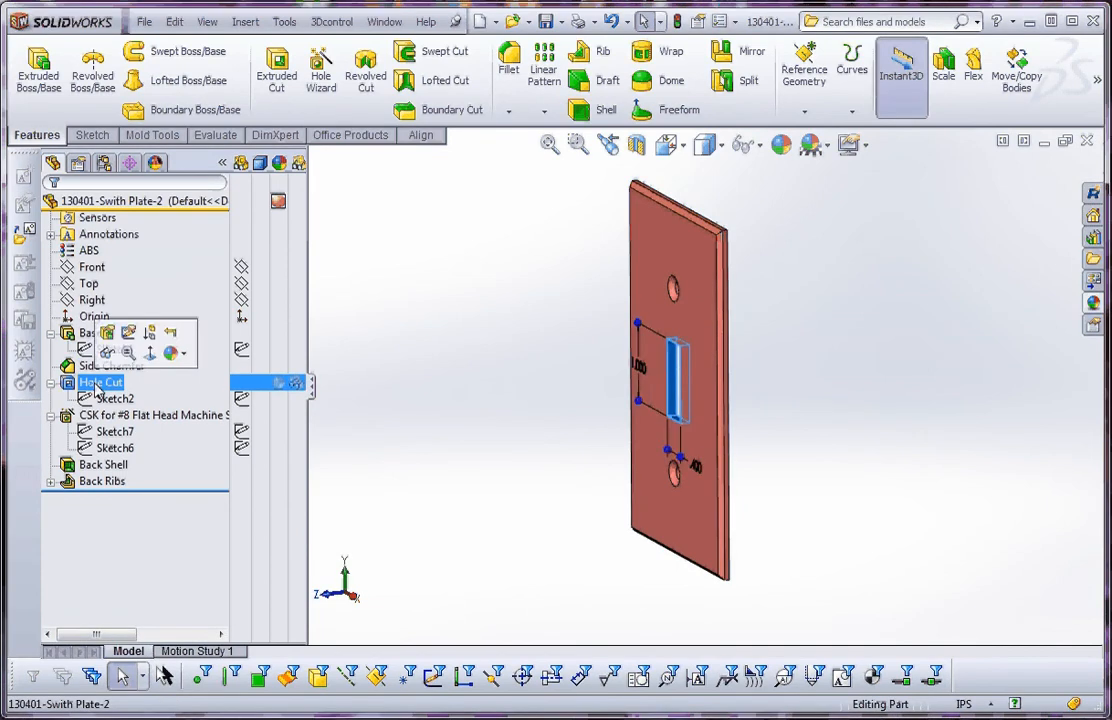
pyautogui.click(100, 415)
pyautogui.click(103, 466)
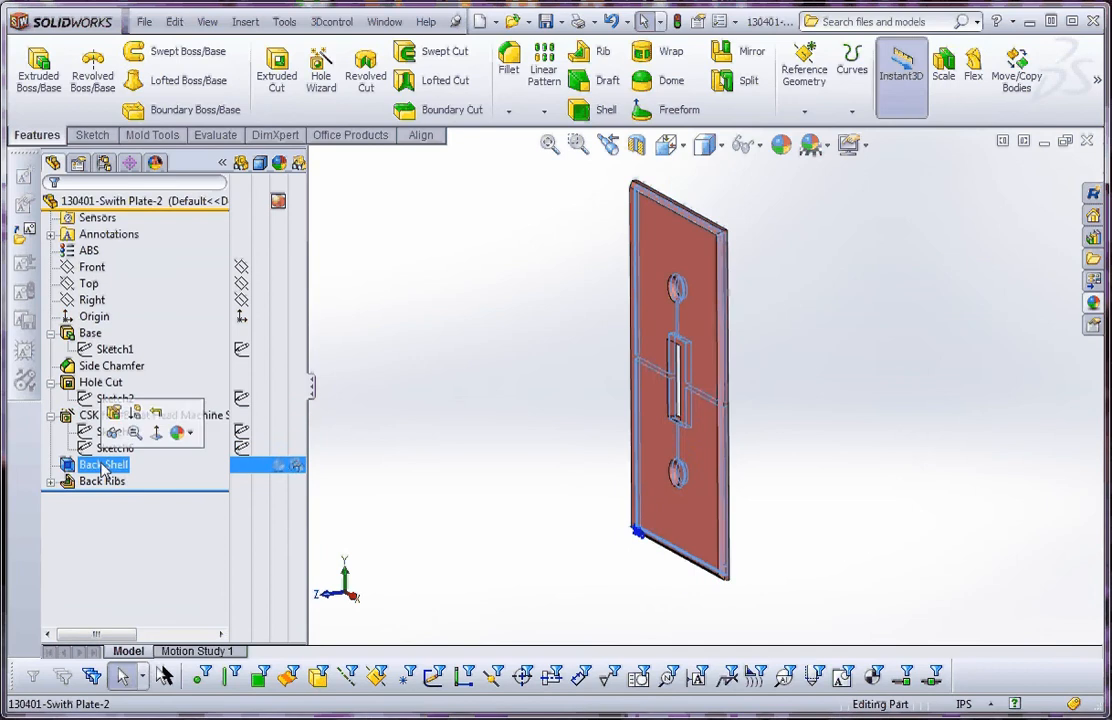
pyautogui.click(104, 482)
pyautogui.click(393, 420)
pyautogui.click(105, 369)
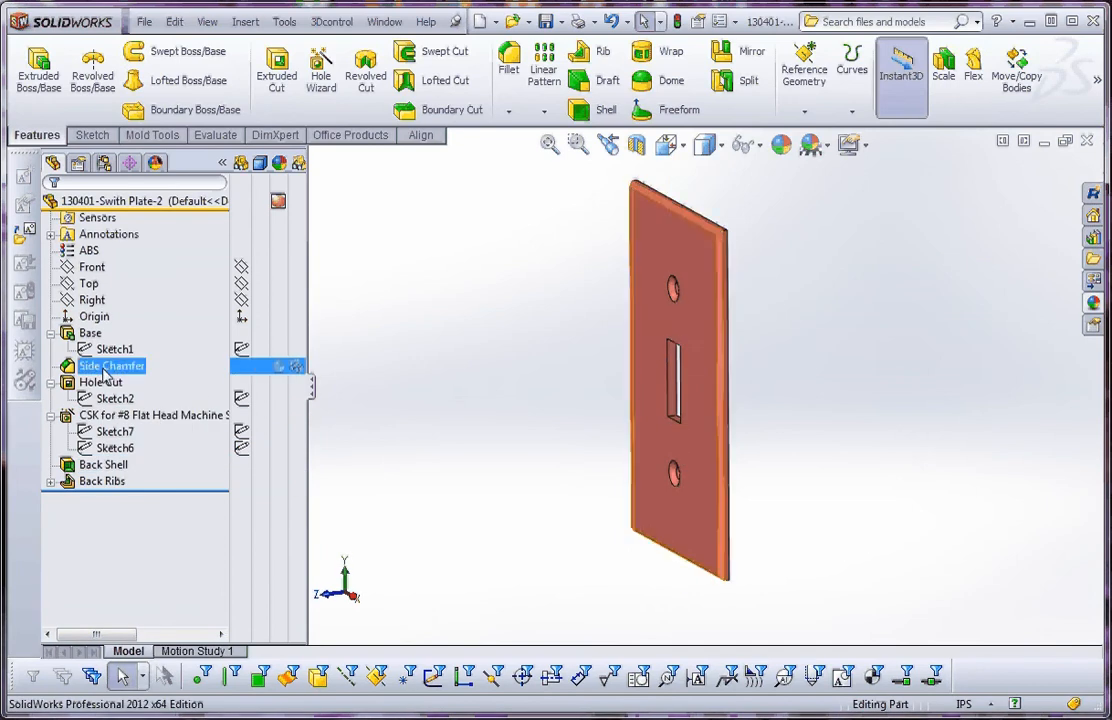
# - Delete the Hole Cut feature and the CSK for #8 Flat Head Machine Screw feature with its dependent sketches
pyautogui.click(98, 383)
pyautogui.rightClick(97, 384)
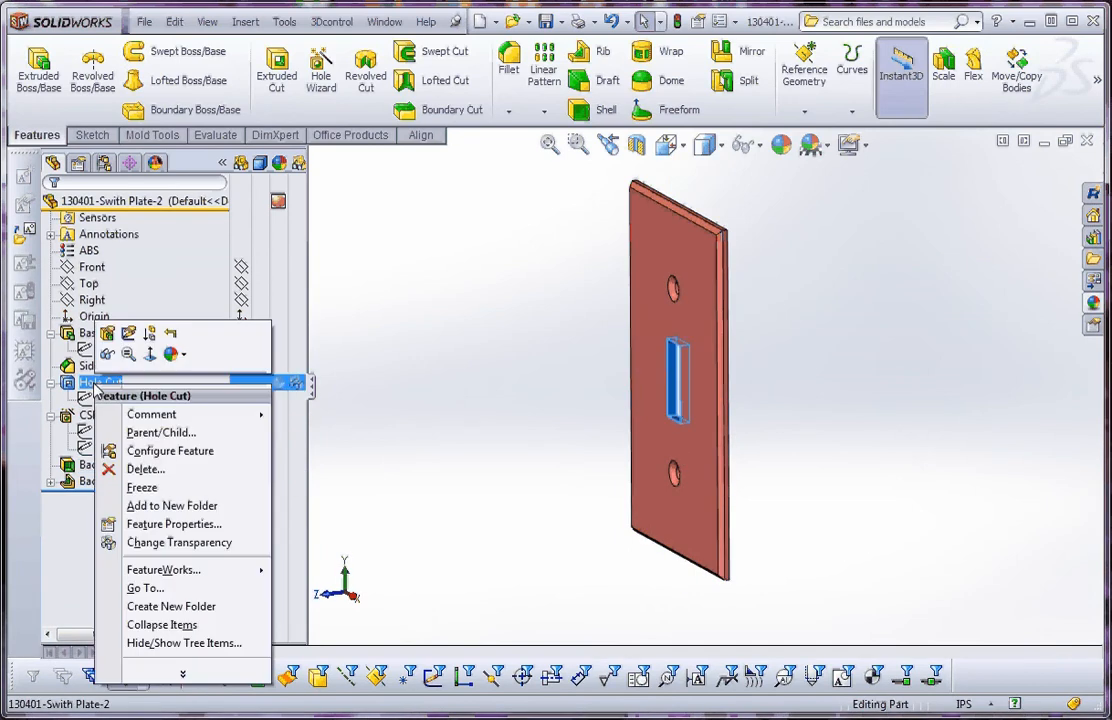
pyautogui.click(143, 469)
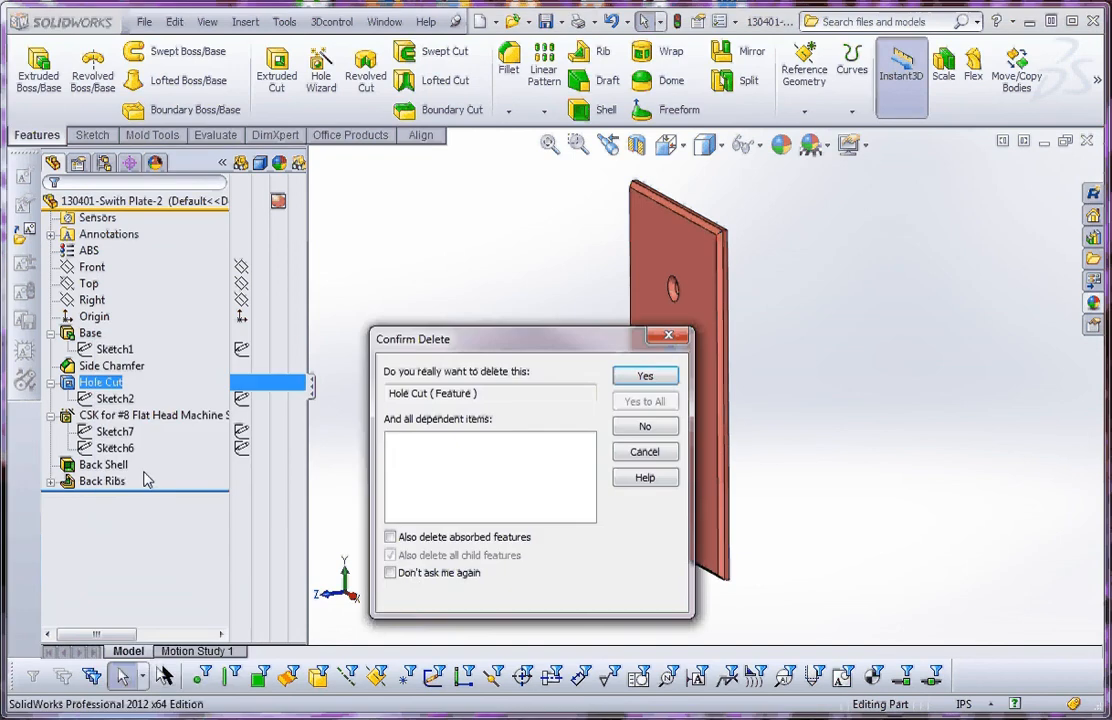
pyautogui.click(645, 378)
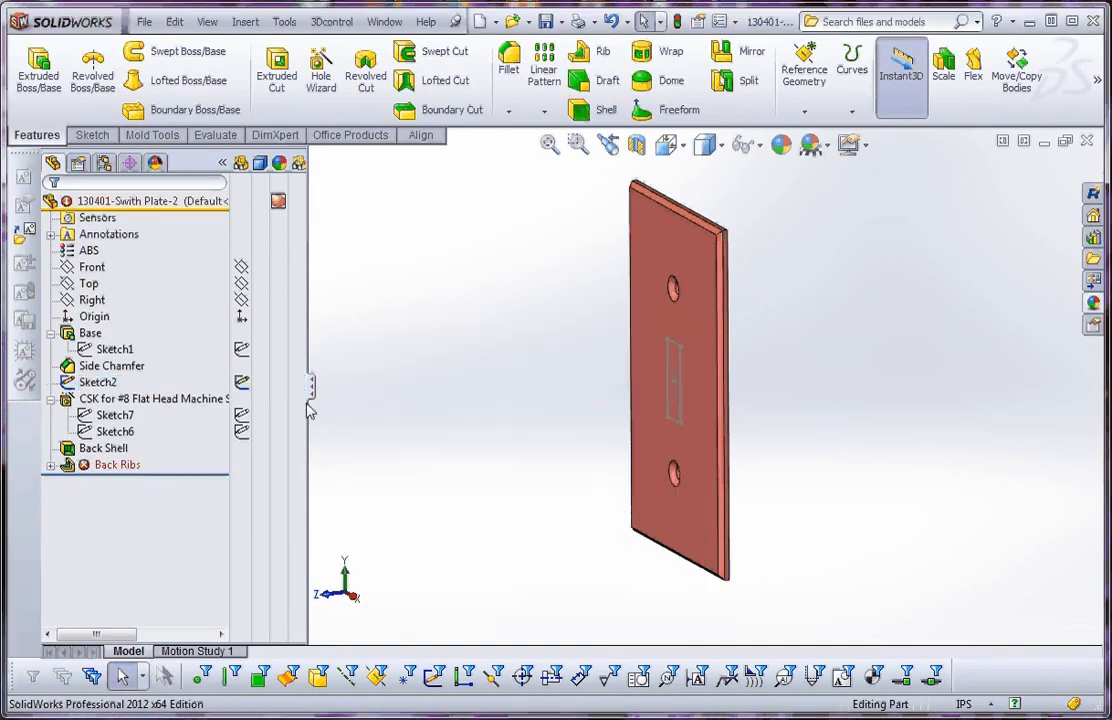
pyautogui.rightClick(101, 401)
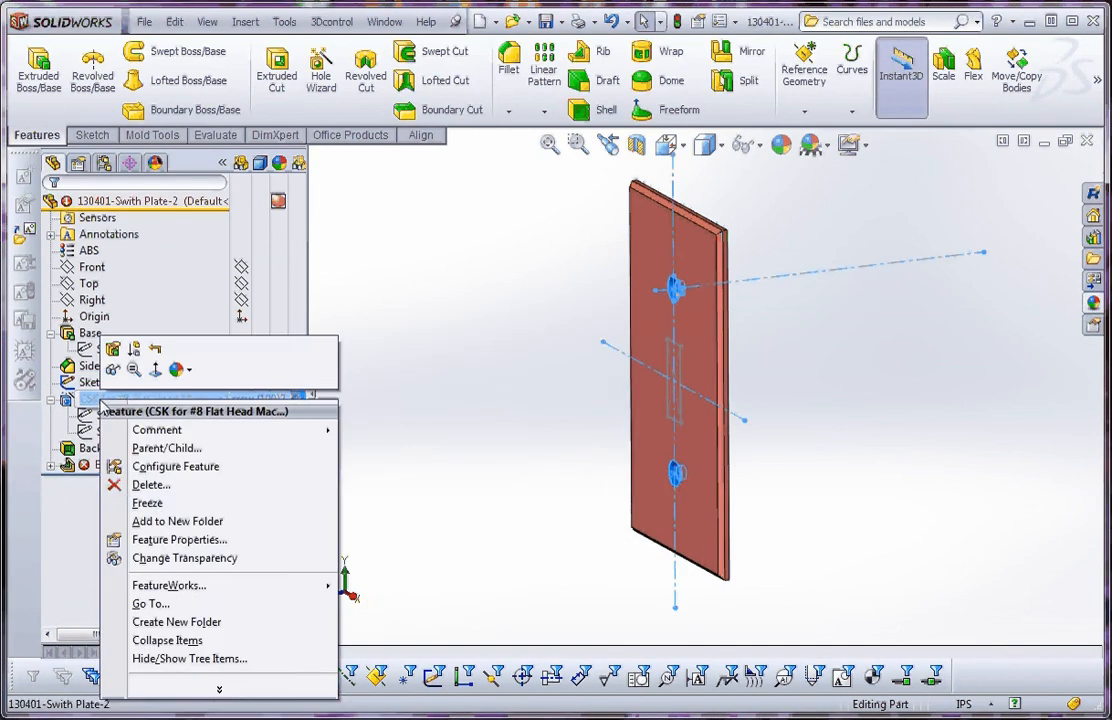
pyautogui.click(150, 487)
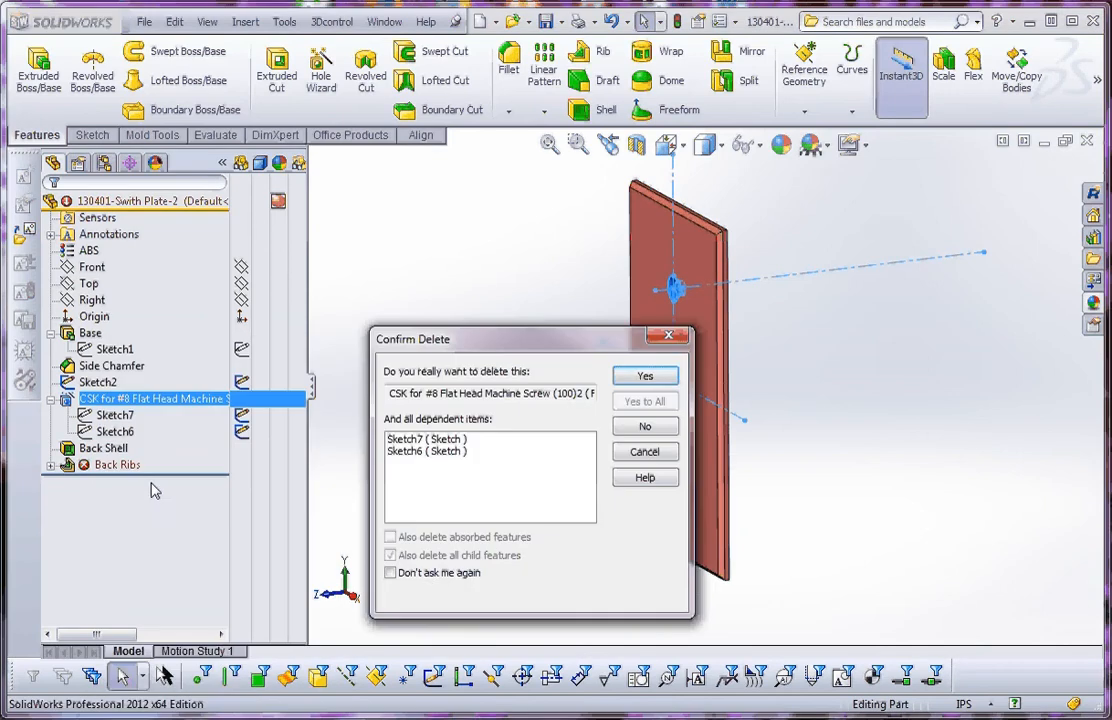
pyautogui.click(647, 376)
# - Delete the Back Shell feature from the switch plate
pyautogui.rightClick(103, 398)
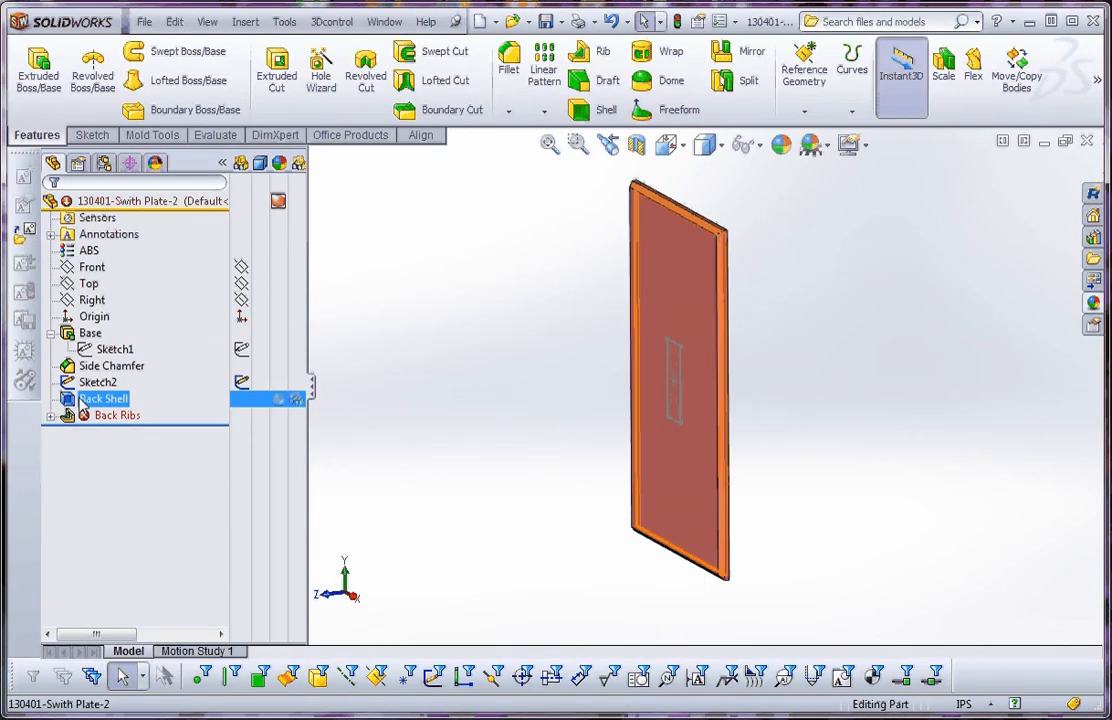
pyautogui.click(150, 485)
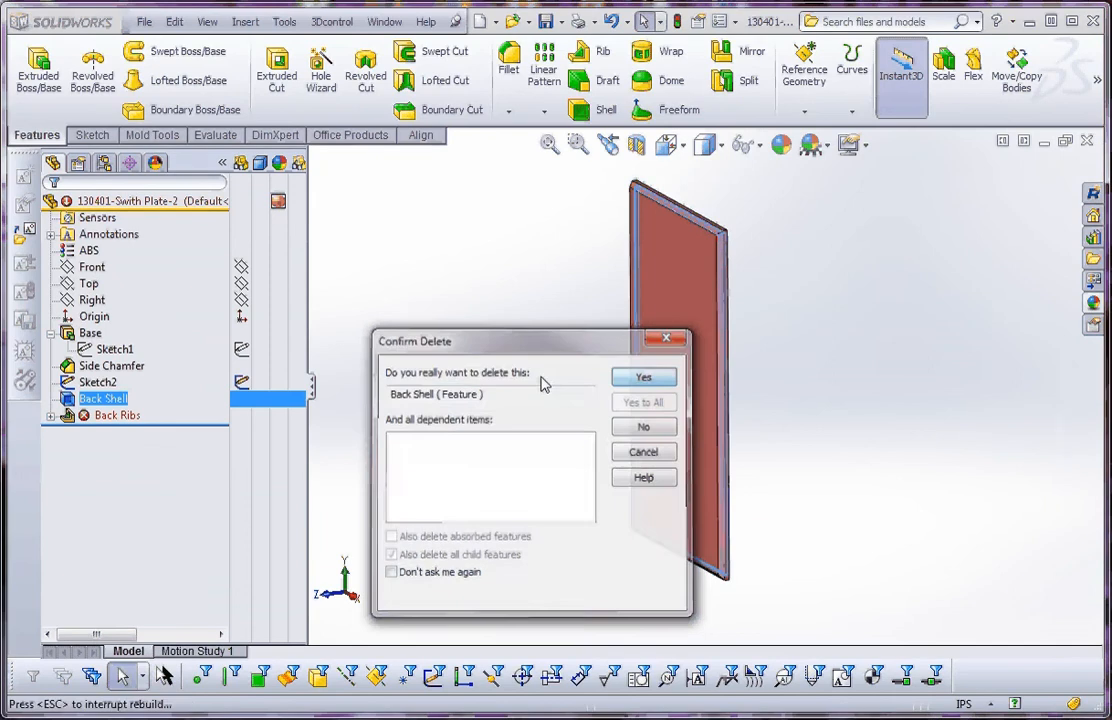
pyautogui.click(642, 376)
# - Delete the Back Ribs feature and its leftover Sketch8
pyautogui.rightClick(76, 401)
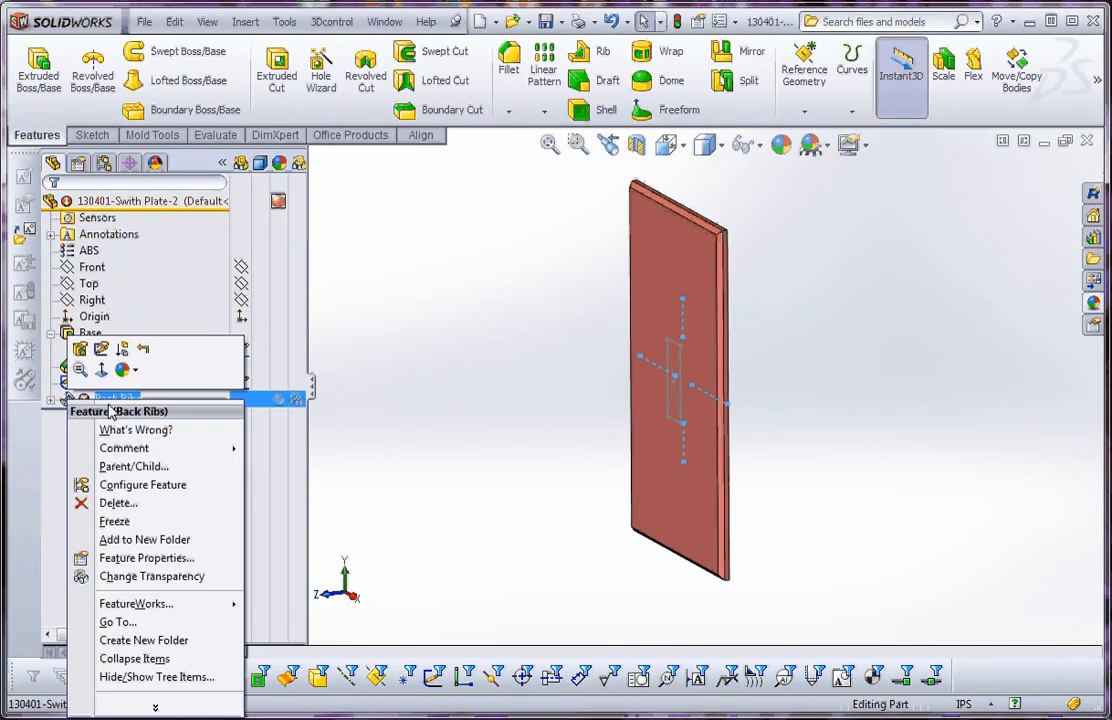
pyautogui.click(116, 503)
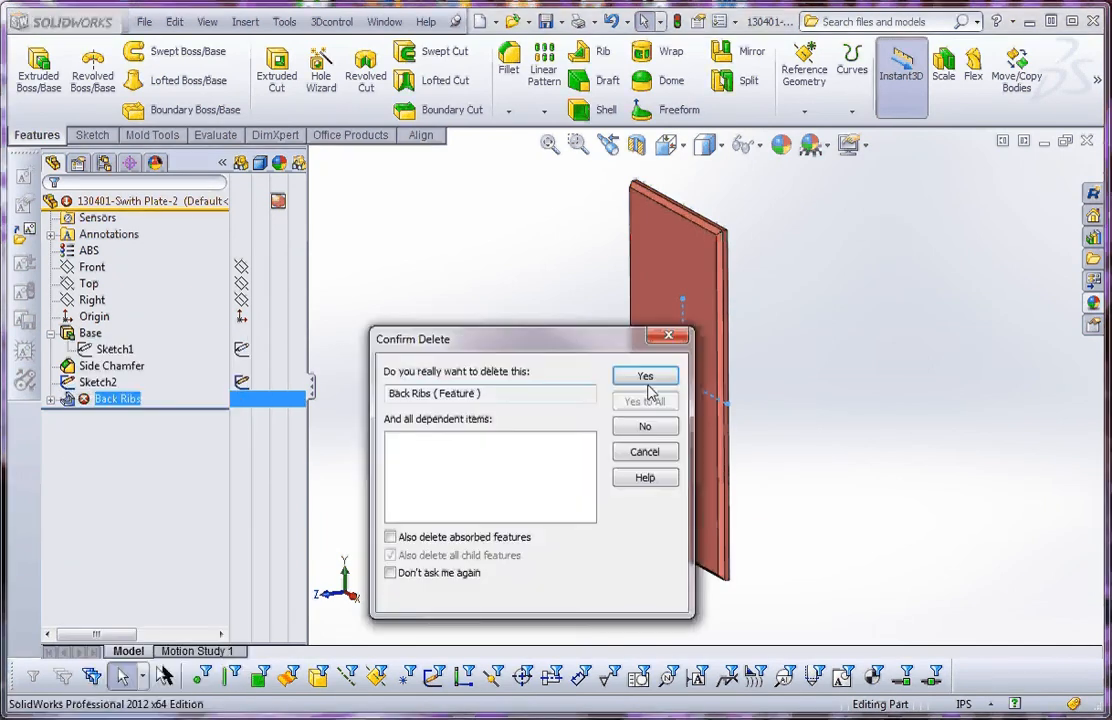
pyautogui.press('Return')
pyautogui.rightClick(112, 398)
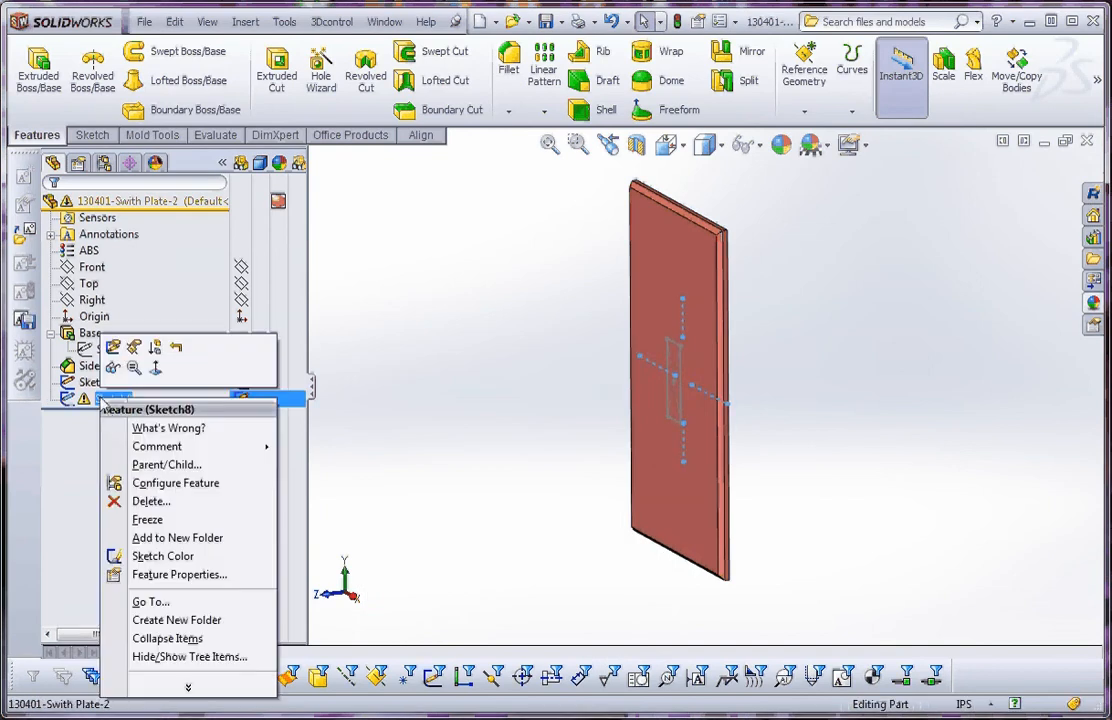
pyautogui.click(116, 501)
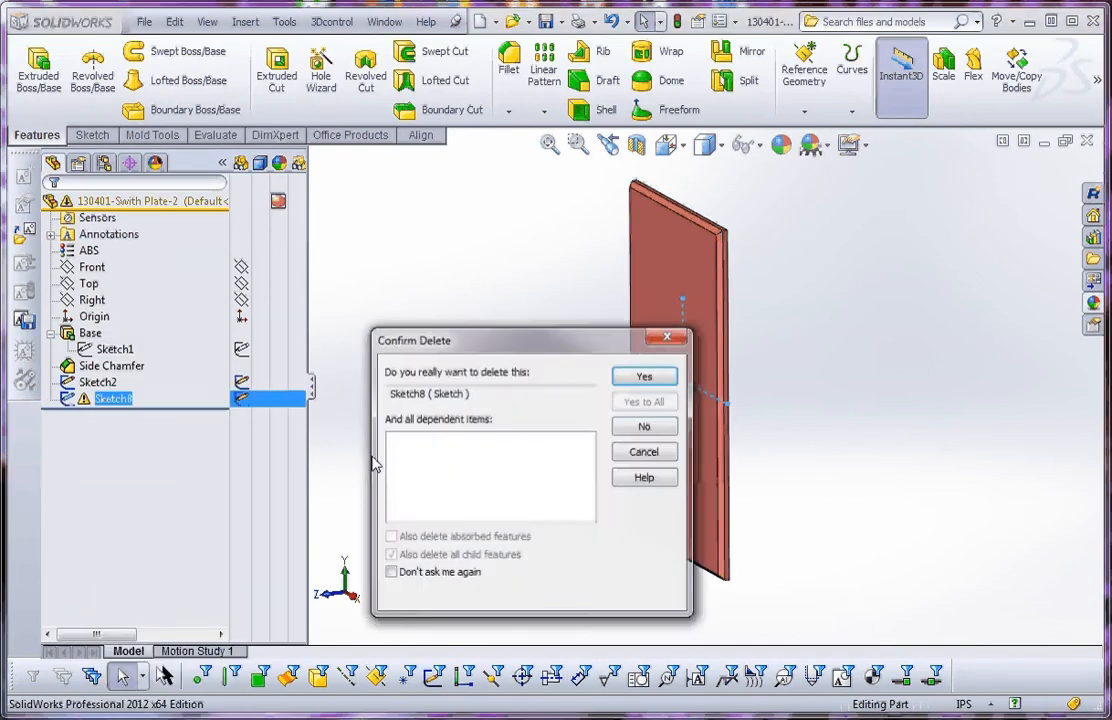
pyautogui.click(640, 375)
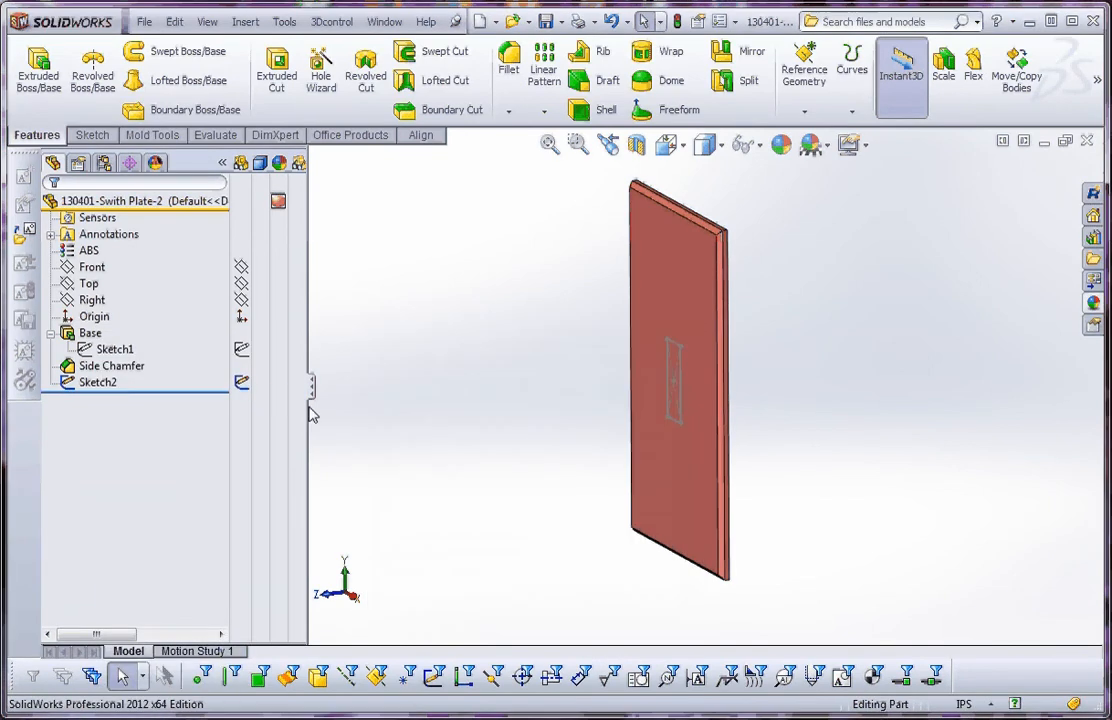
# - Delete the Side Chamfer feature together with Sketch2, leaving only the Base extrusion
pyautogui.click(92, 367)
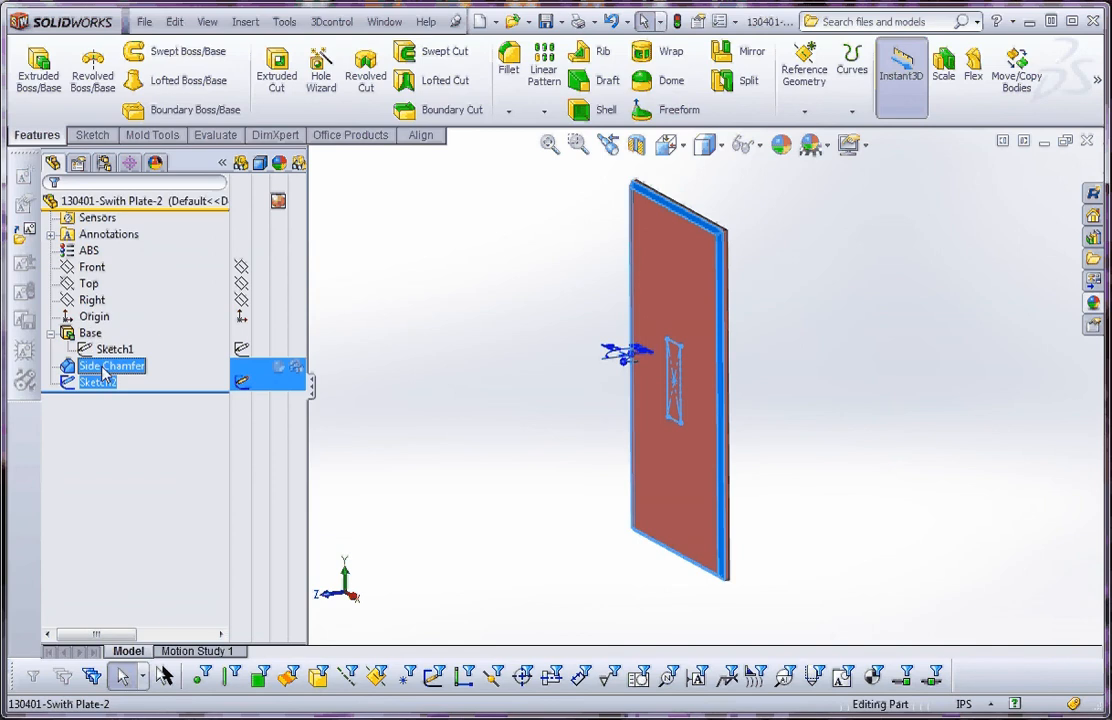
pyautogui.rightClick(98, 367)
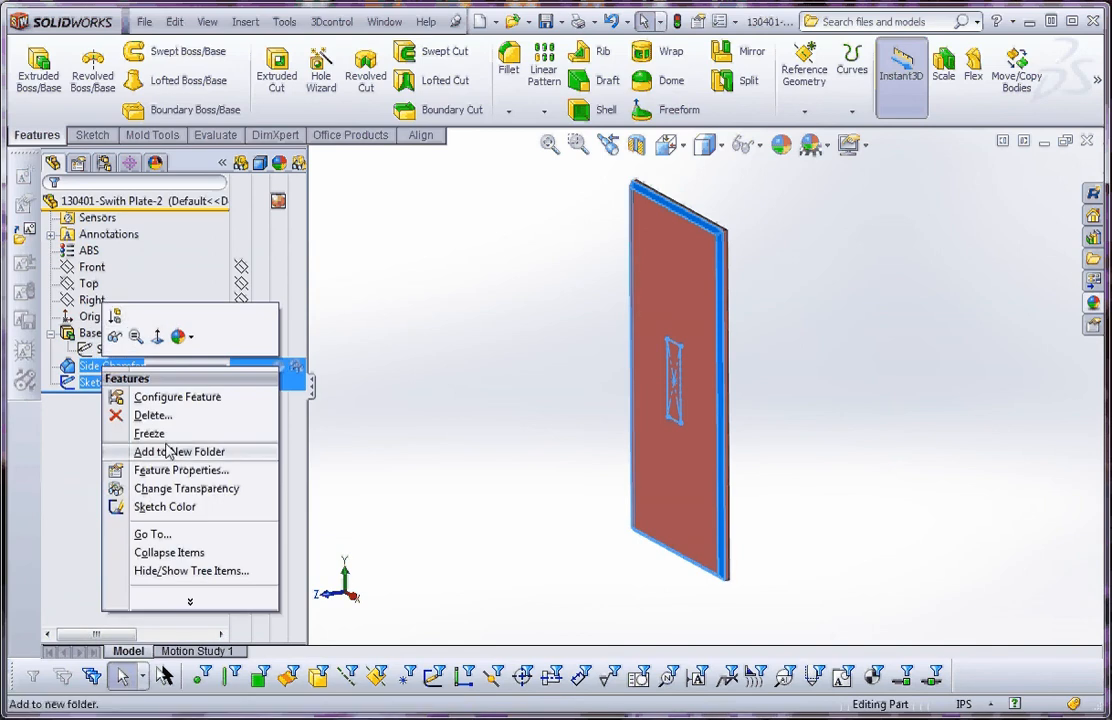
pyautogui.click(152, 416)
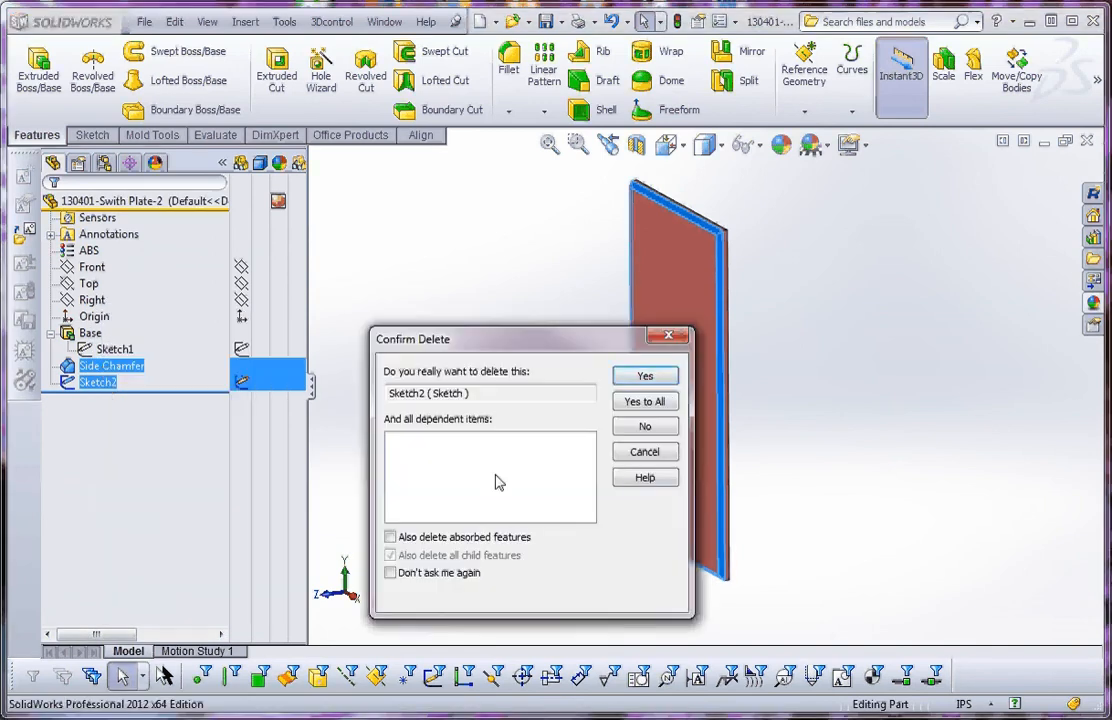
pyautogui.click(665, 384)
pyautogui.click(655, 386)
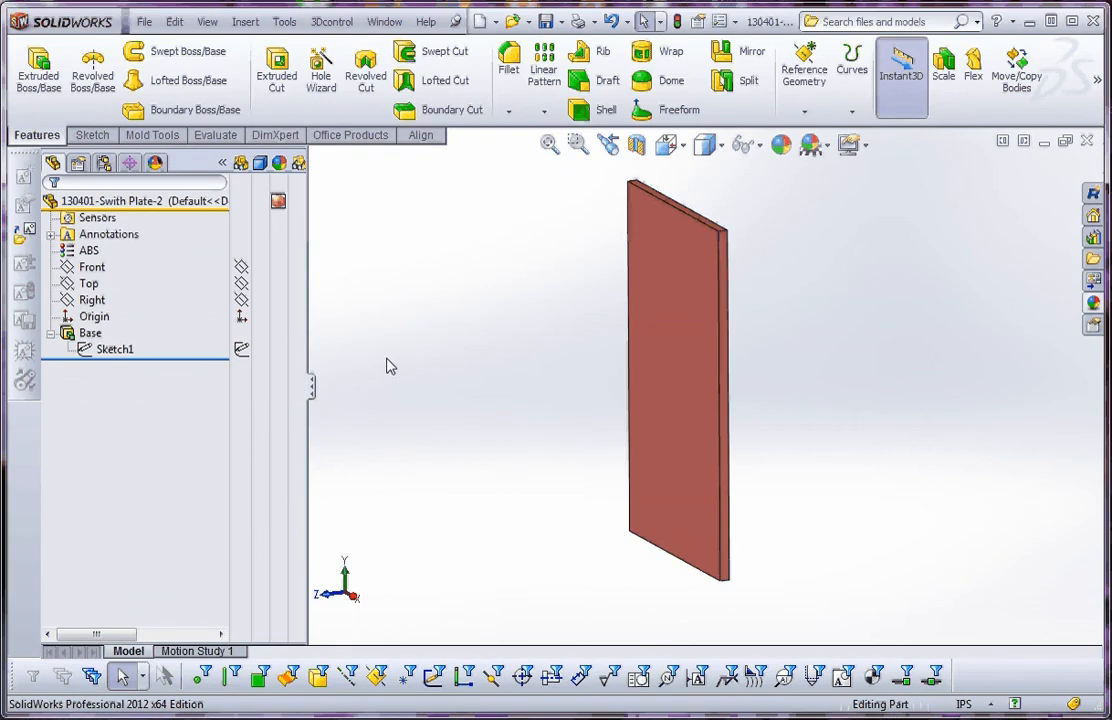
# - Open Sketch1 of the Base feature for editing
pyautogui.press('z')
pyautogui.press('z')
pyautogui.moveTo(590, 400); pyautogui.dragTo(638, 392, button='middle')
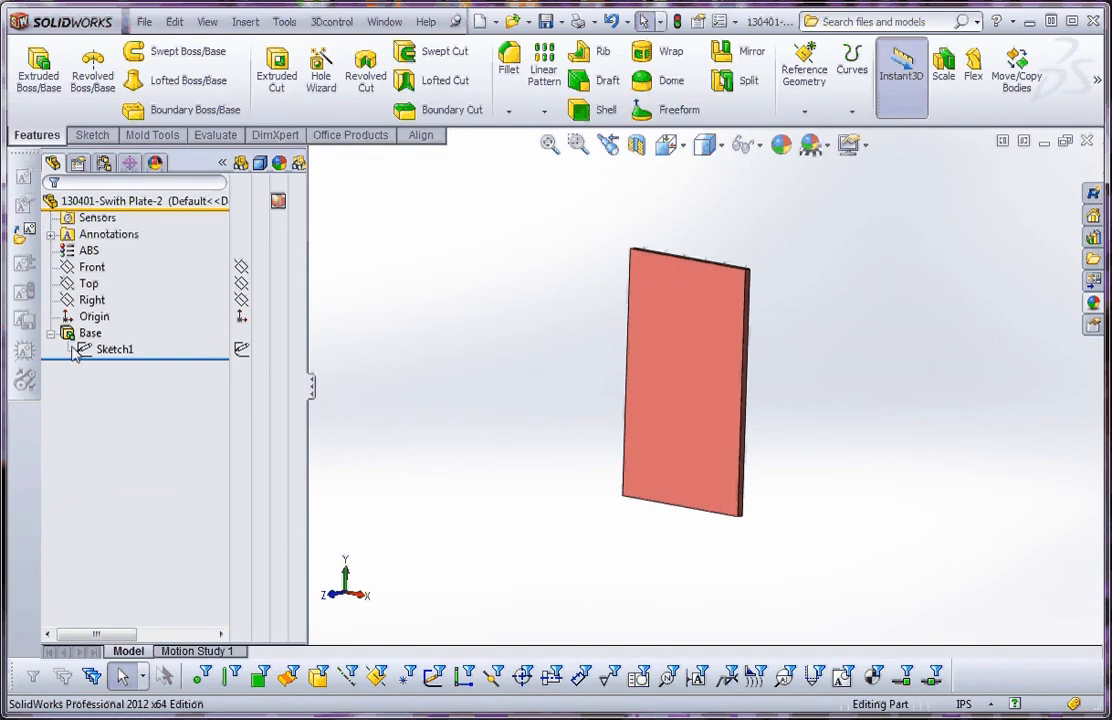
pyautogui.click(112, 350)
pyautogui.rightClick(112, 350)
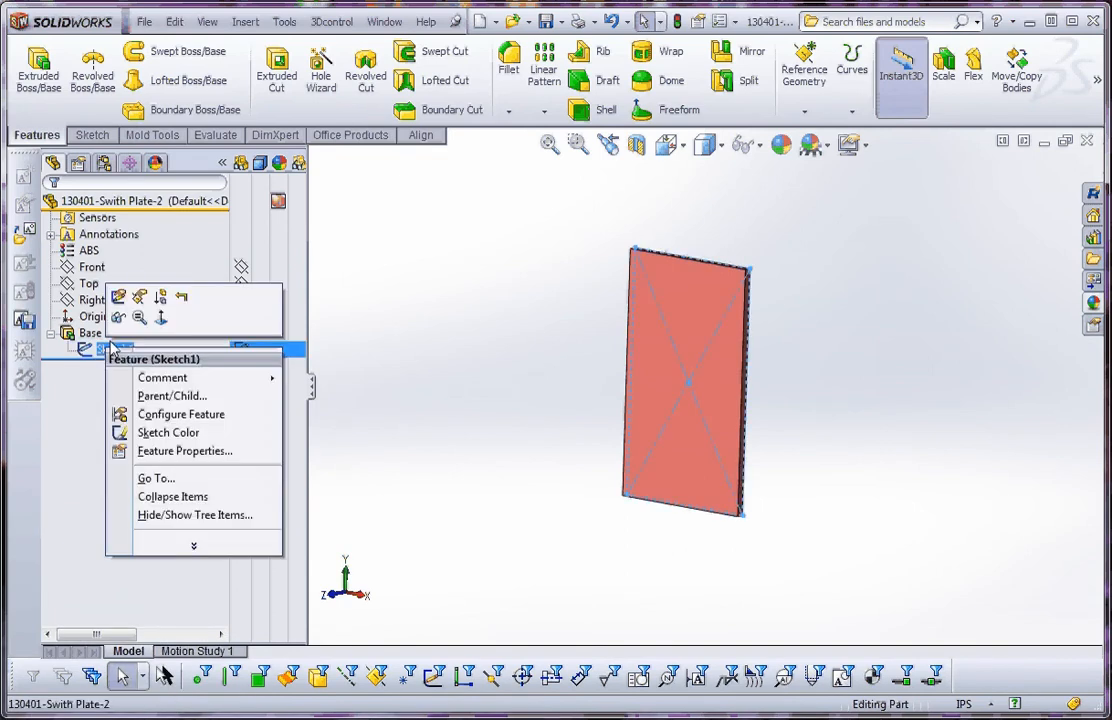
pyautogui.click(118, 293)
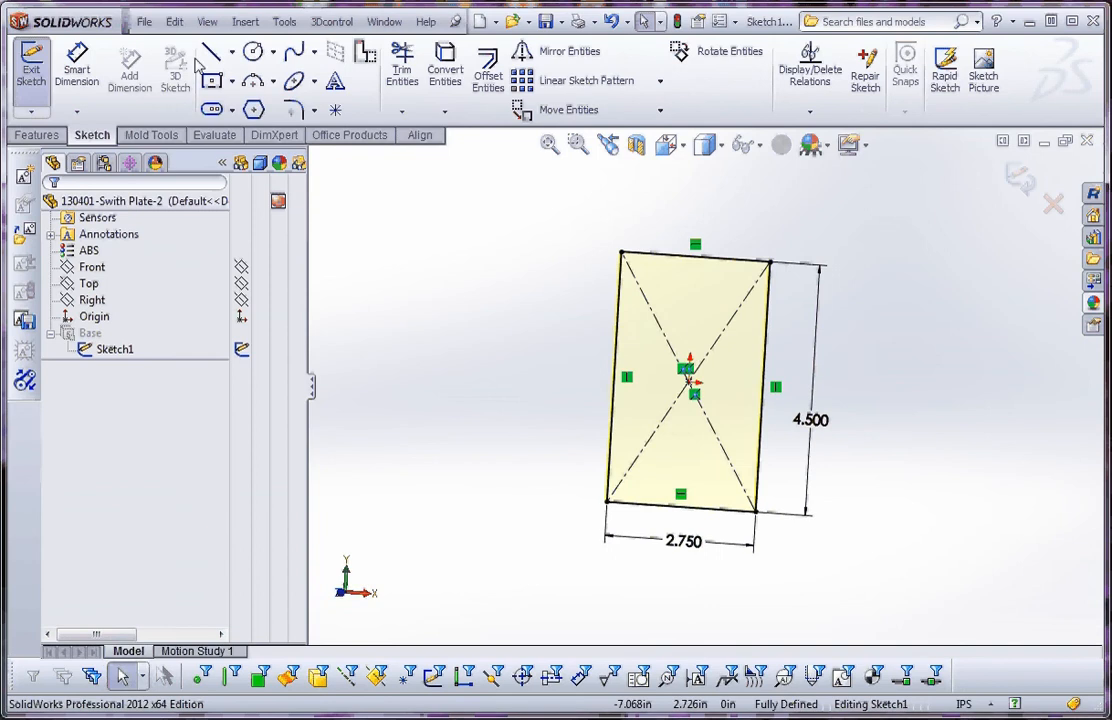
# - Sketch a center rectangle at the origin, about 1.255 in tall and 0.392 in wide, inside the plate outline
pyautogui.click(214, 82)
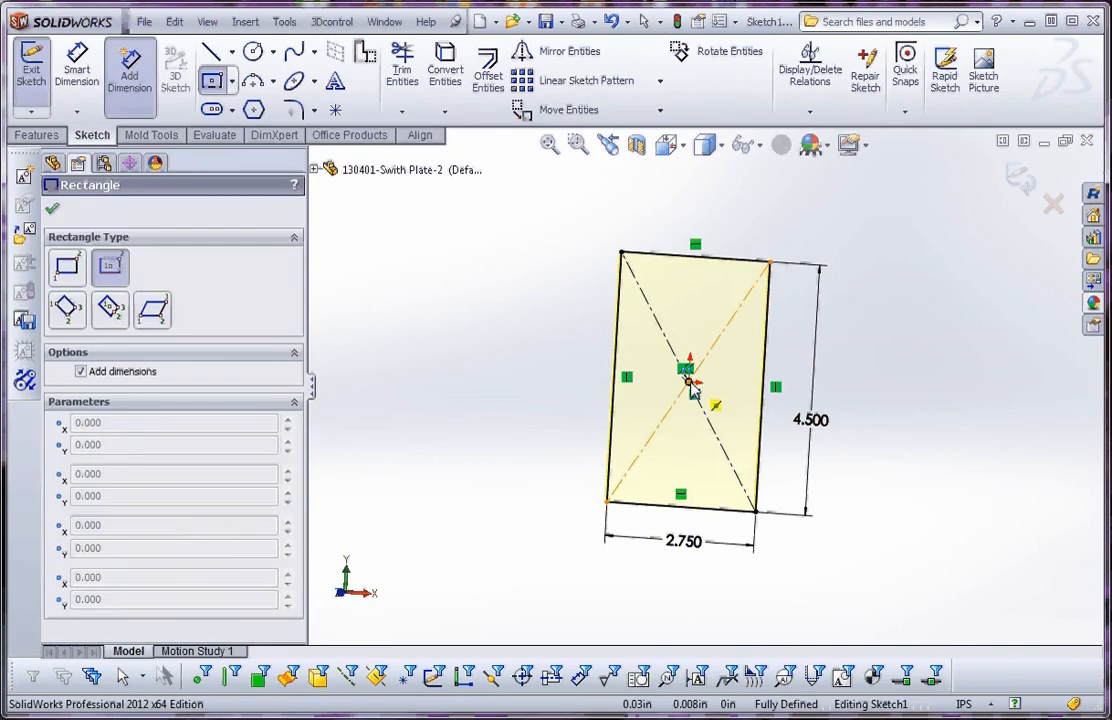
pyautogui.click(689, 380)
pyautogui.click(701, 348)
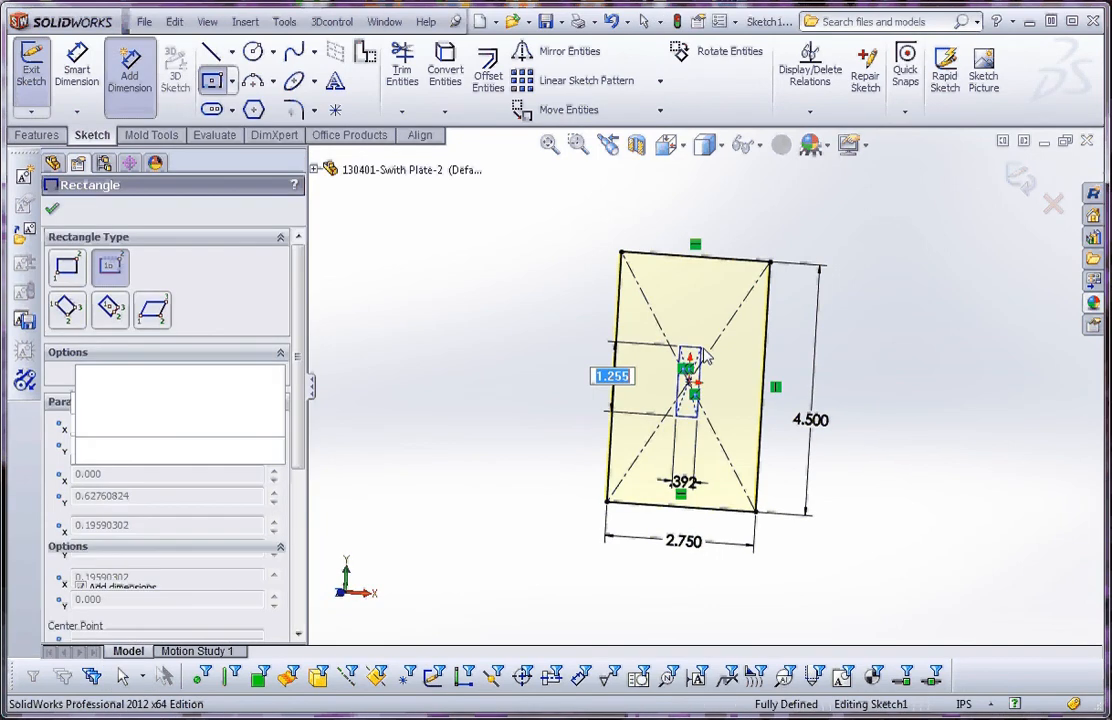
pyautogui.press('Escape')
# - Set the inner rectangle's height to 1 in and its width to 0.4 in
pyautogui.scroll(-5, 638, 390)
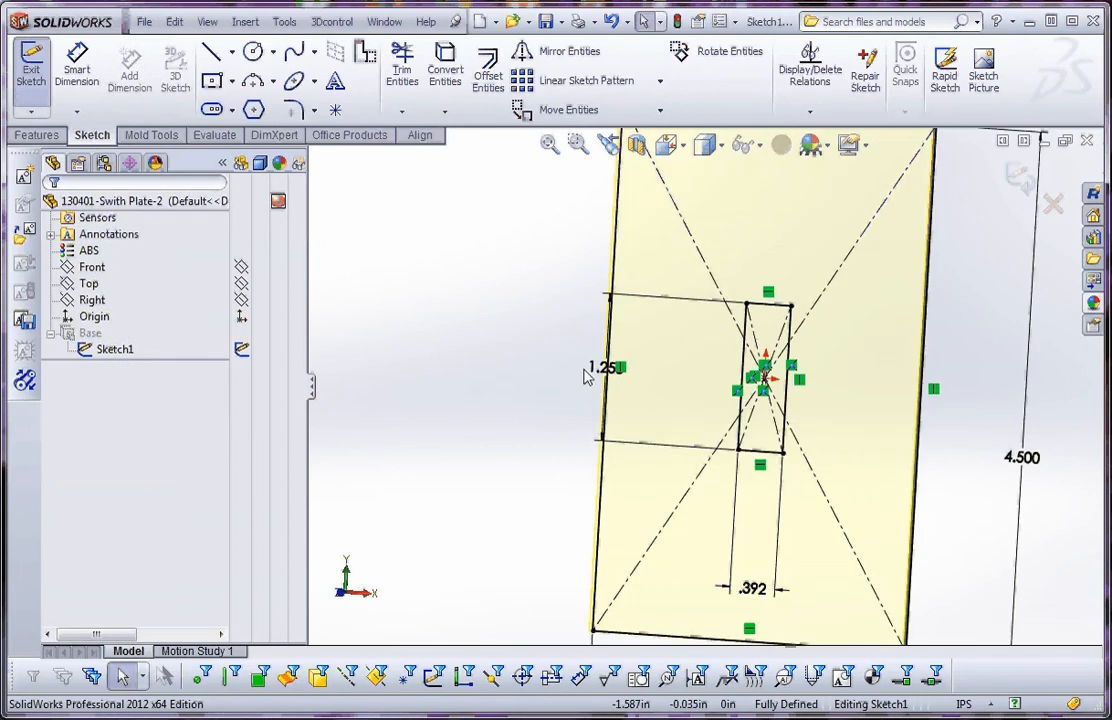
pyautogui.click(590, 370)
pyautogui.doubleClick(590, 370)
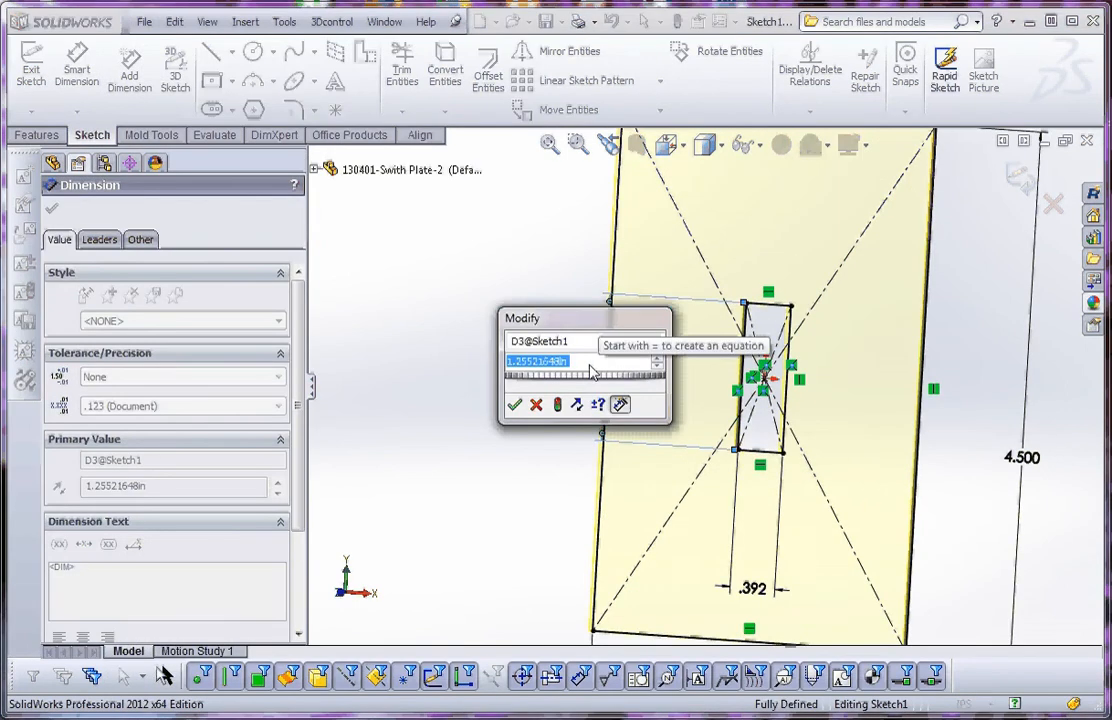
pyautogui.write('1')
pyautogui.press('Return')
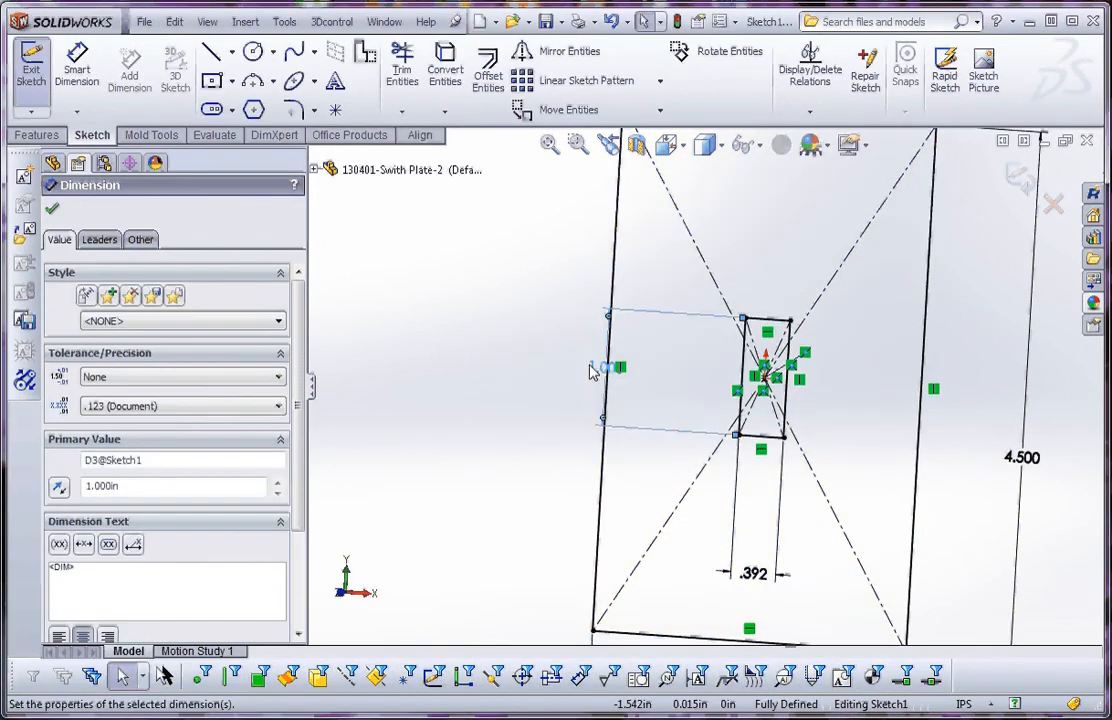
pyautogui.doubleClick(756, 578)
pyautogui.write('.4')
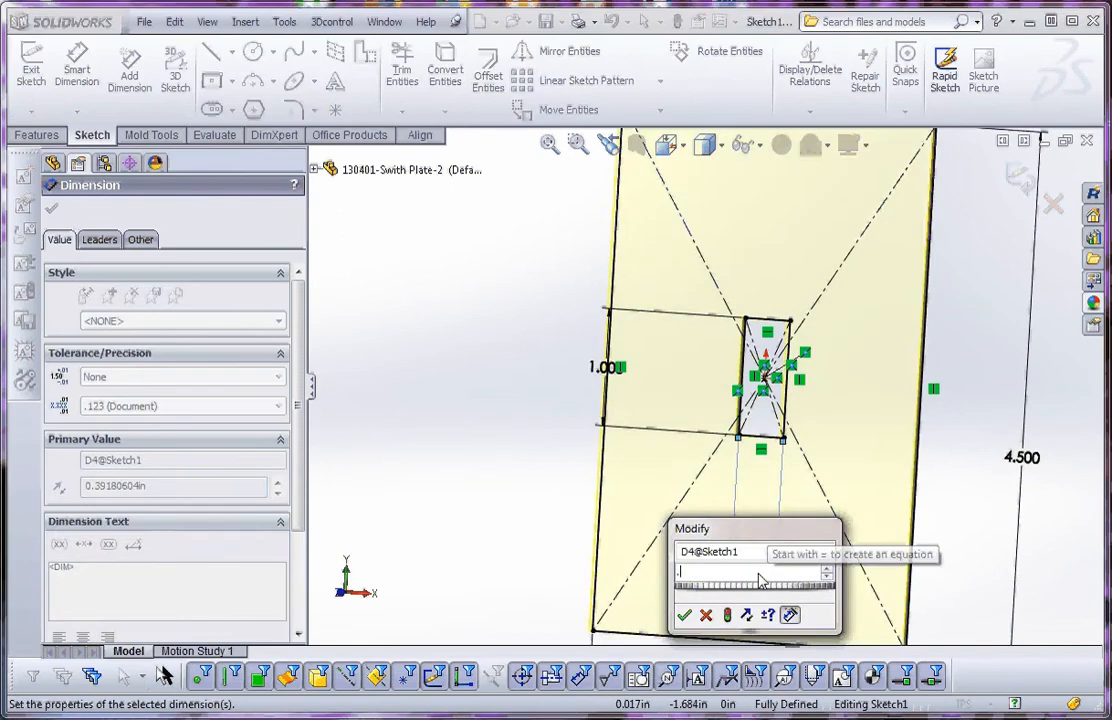
pyautogui.press('Return')
pyautogui.press('Escape')
# - Reposition the inner rectangle's height and width dimensions closer to the rectangle
pyautogui.moveTo(597, 364); pyautogui.dragTo(688, 377)
pyautogui.moveTo(766, 584); pyautogui.dragTo(766, 504)
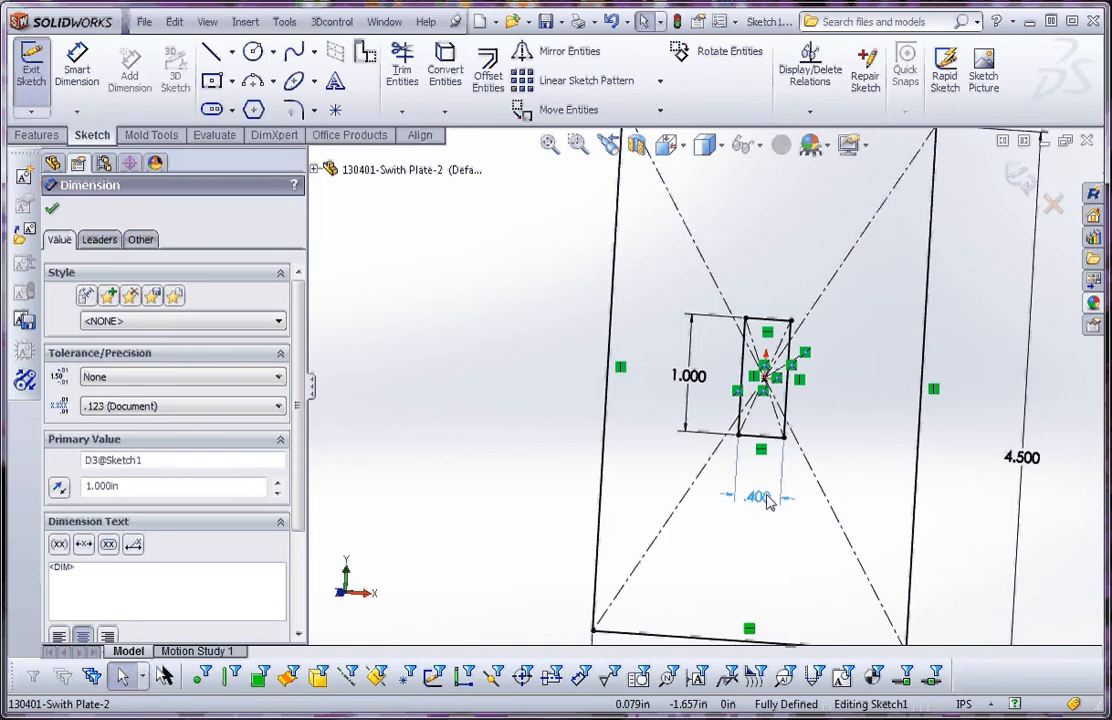
pyautogui.click(790, 549)
pyautogui.press('f')
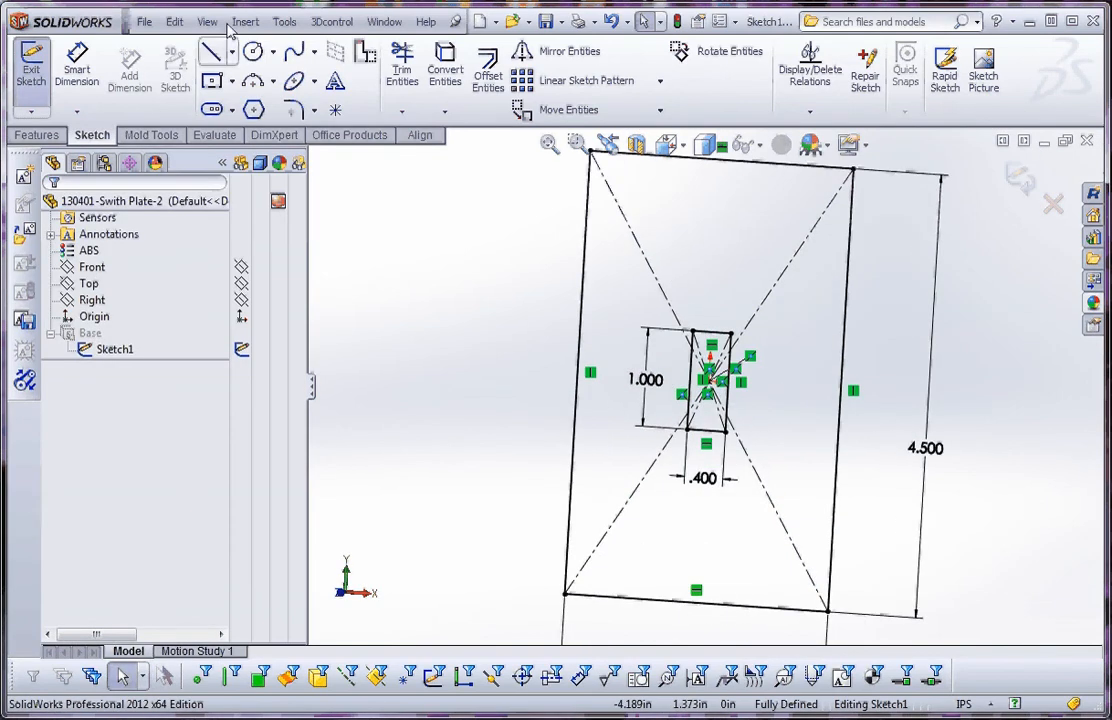
# - Draw a horizontal centerline through the origin between the midpoints of the plate outline's two vertical edges
pyautogui.click(233, 54)
pyautogui.click(250, 94)
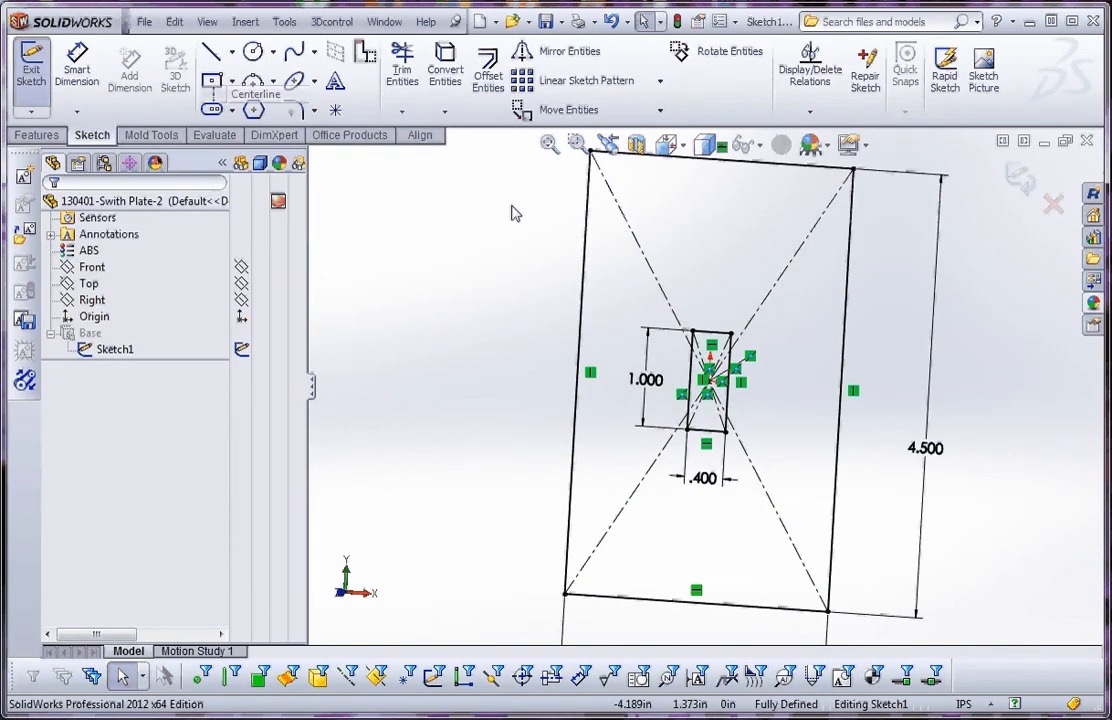
pyautogui.click(577, 373)
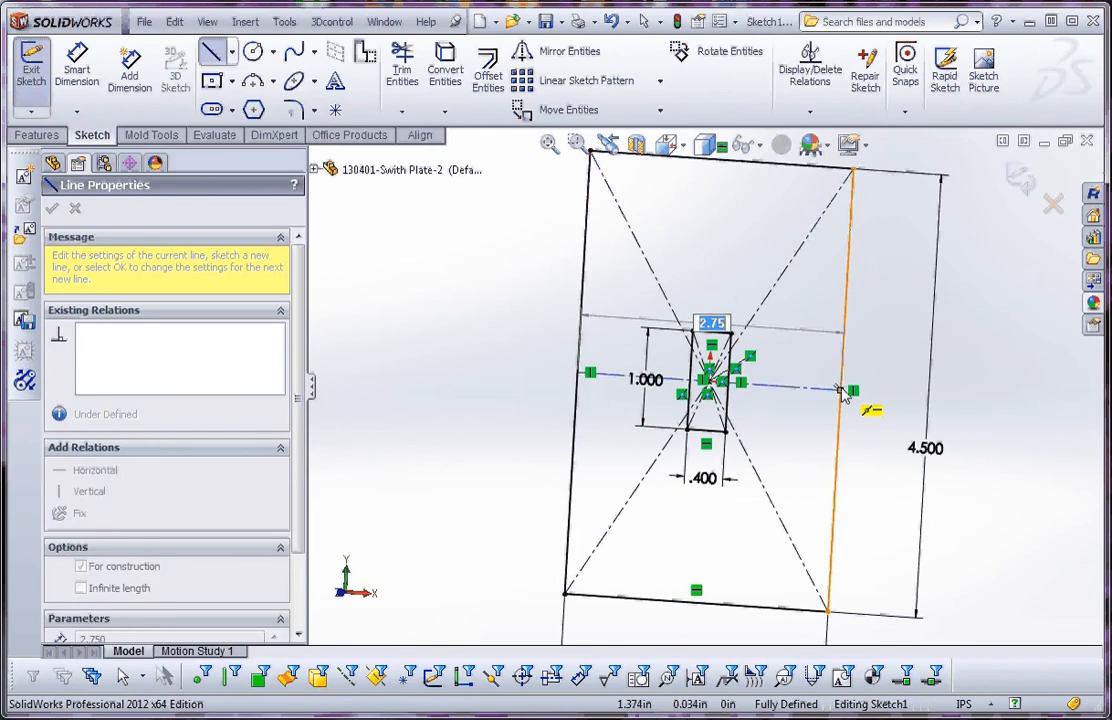
pyautogui.click(841, 382)
pyautogui.press('Escape')
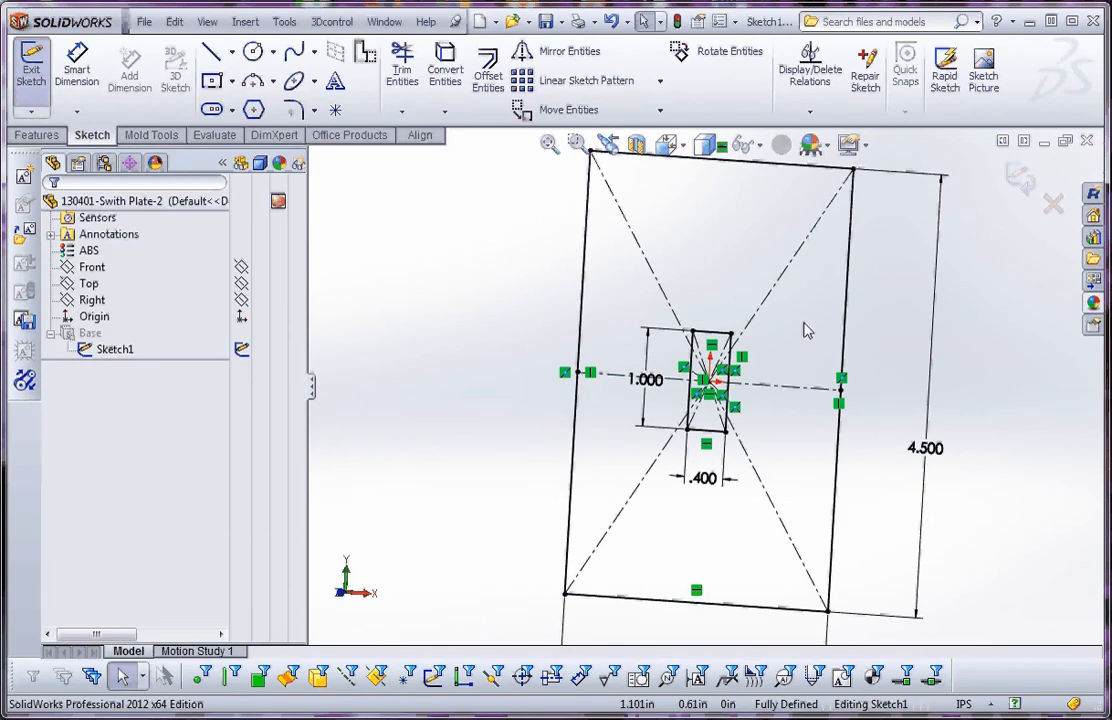
# - Draw a vertical centerline through the origin between the midpoints of the plate outline's top and bottom edges
pyautogui.click(231, 54)
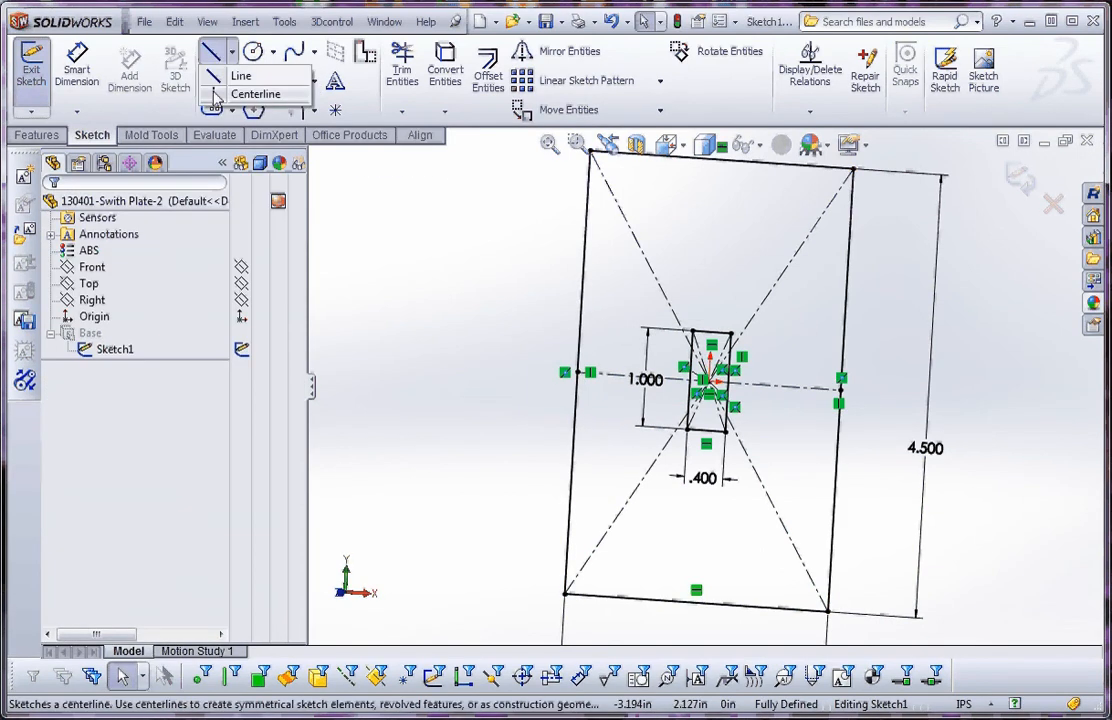
pyautogui.click(250, 94)
pyautogui.click(722, 164)
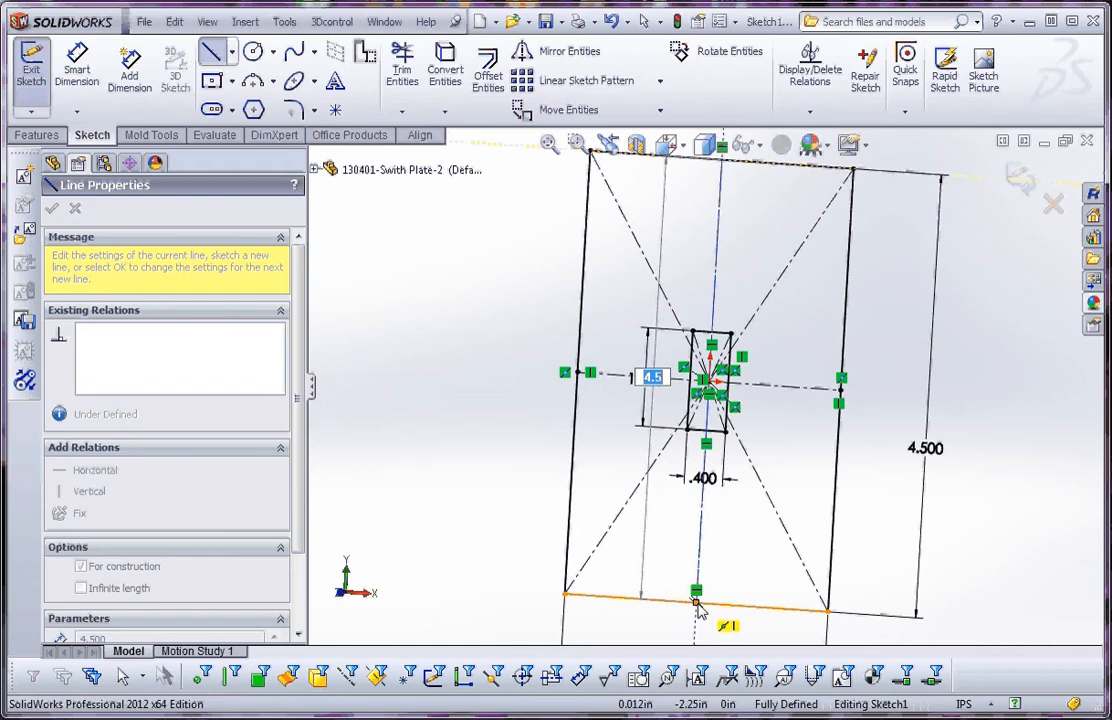
pyautogui.click(696, 602)
pyautogui.press('Escape')
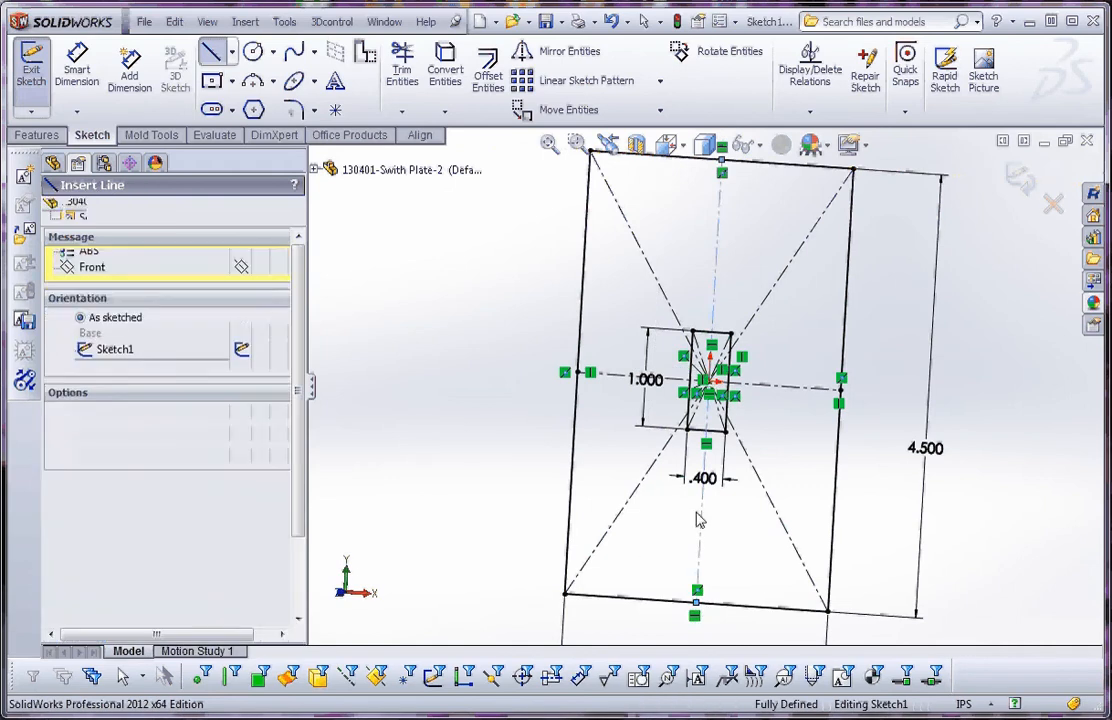
pyautogui.press('Escape')
# - Place a sketch point on the vertical centerline, about 1.28 in above the horizontal centerline
pyautogui.scroll(2, 767, 405)
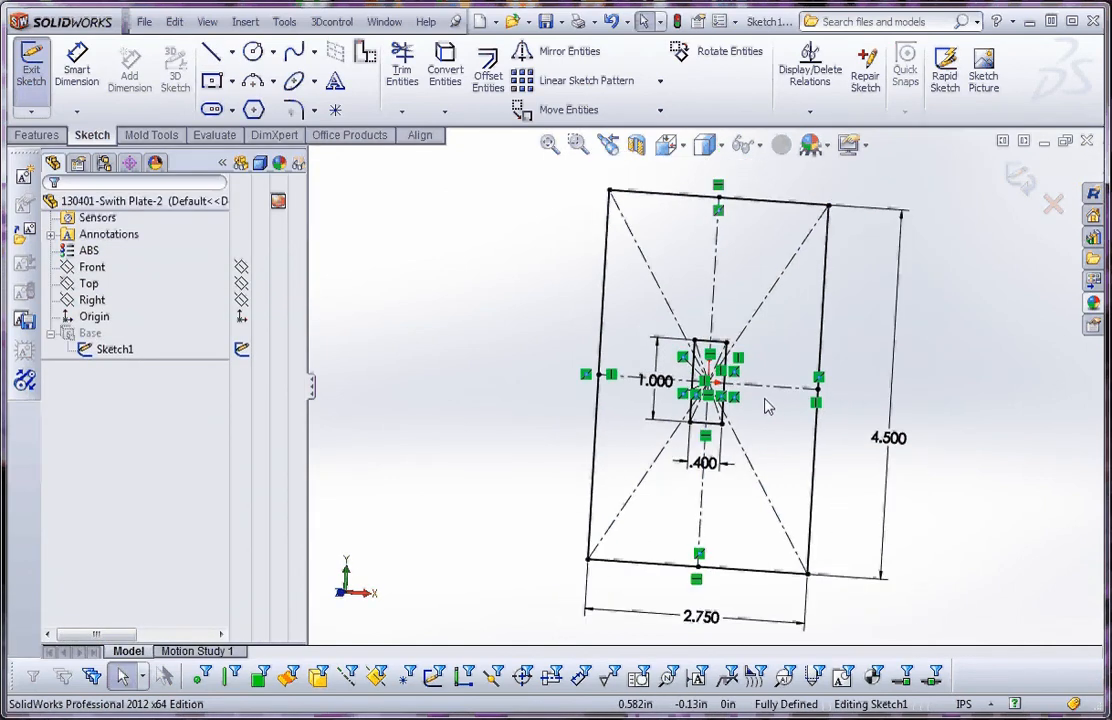
pyautogui.click(337, 110)
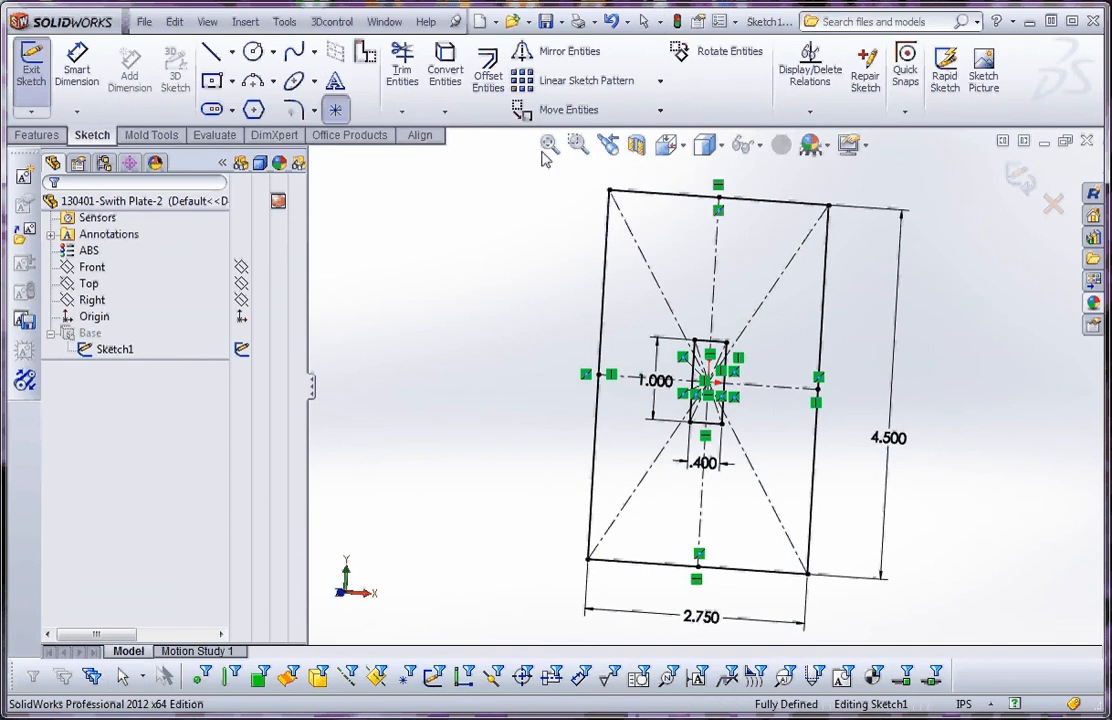
pyautogui.click(715, 278)
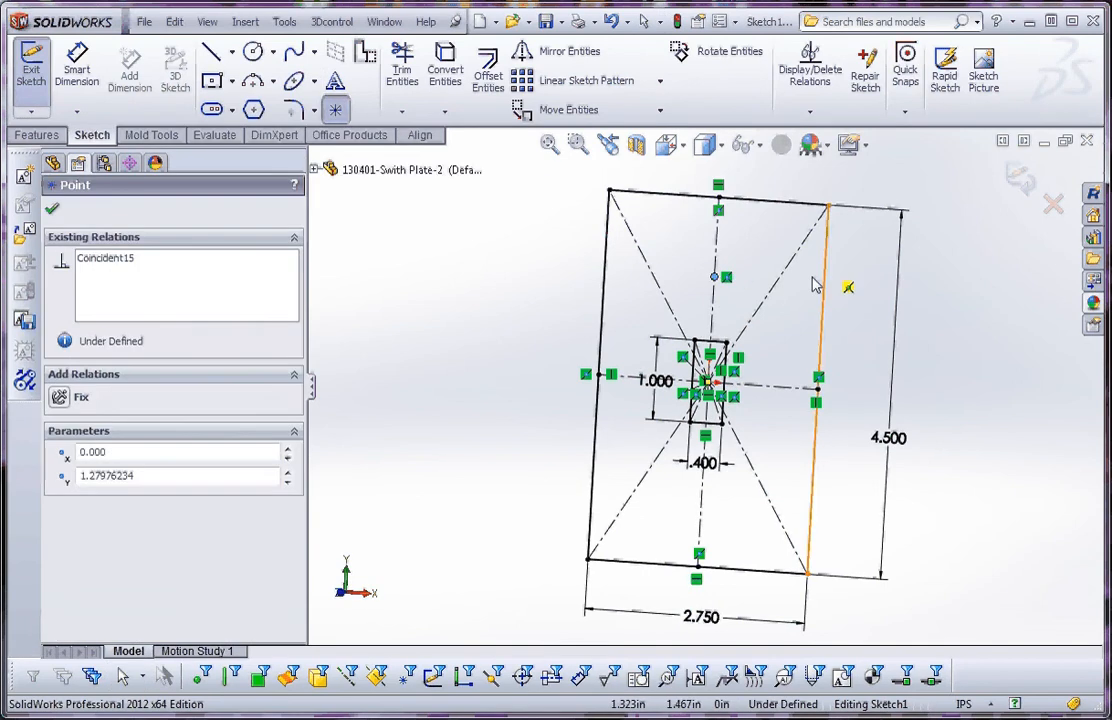
pyautogui.press('Escape')
# - Add a doubled dimension of 2.375 in from the sketch point across the horizontal centerline, and rebuild the part out of the sketch
pyautogui.click(77, 66)
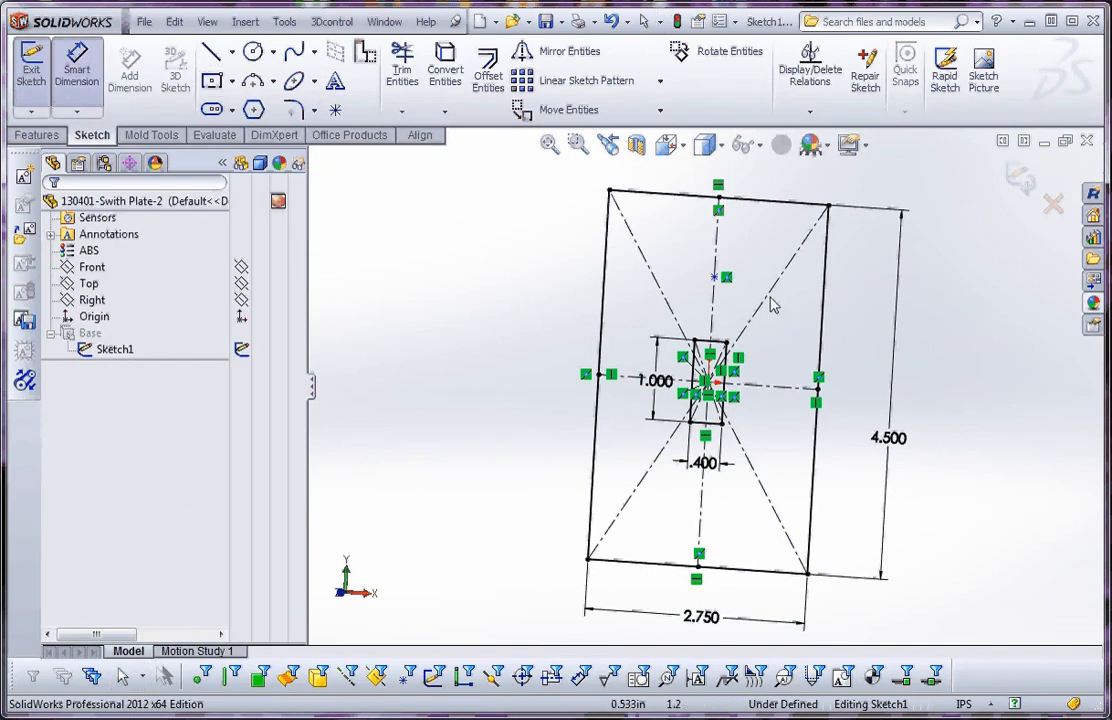
pyautogui.click(715, 277)
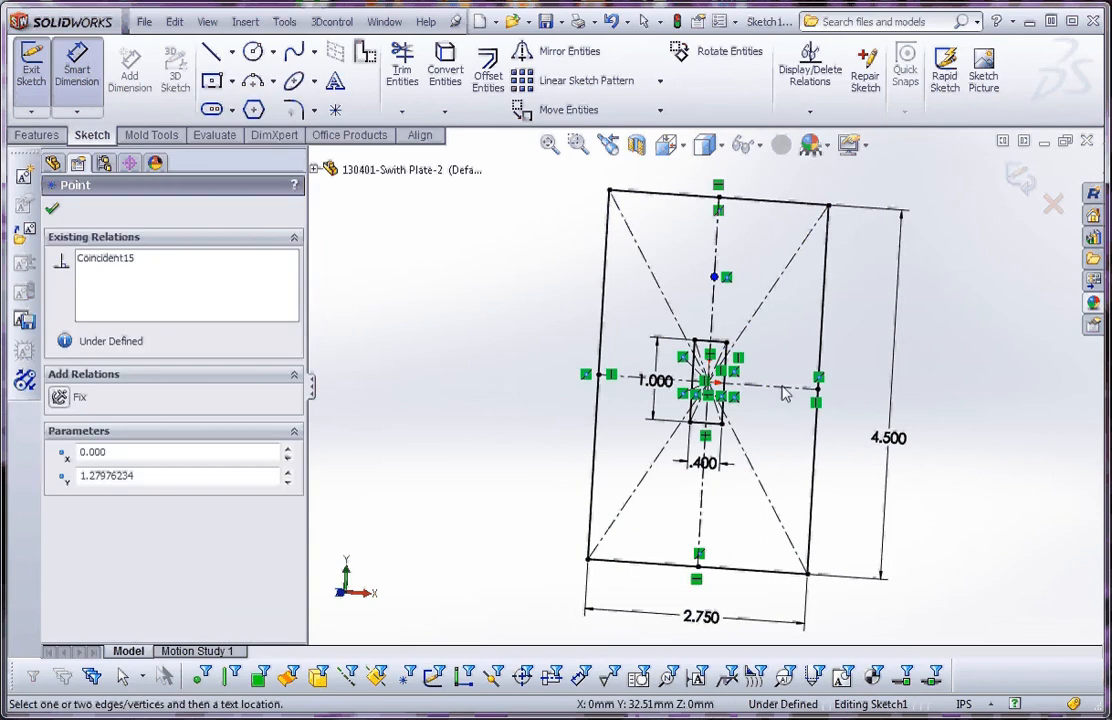
pyautogui.click(782, 383)
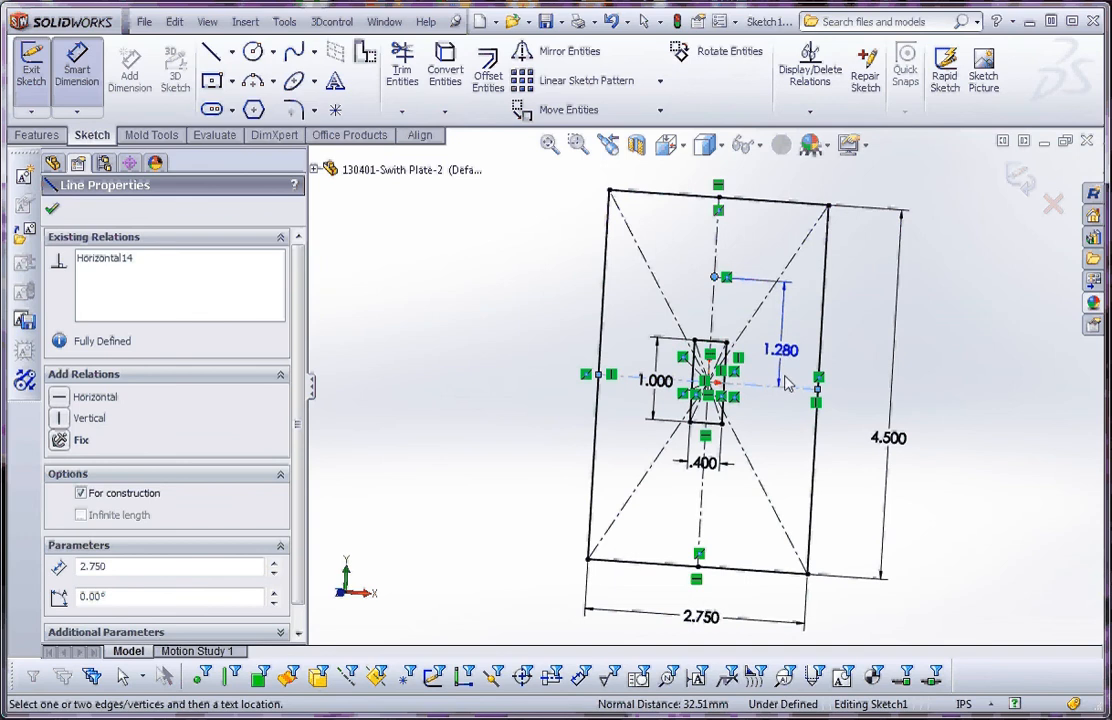
pyautogui.click(783, 427)
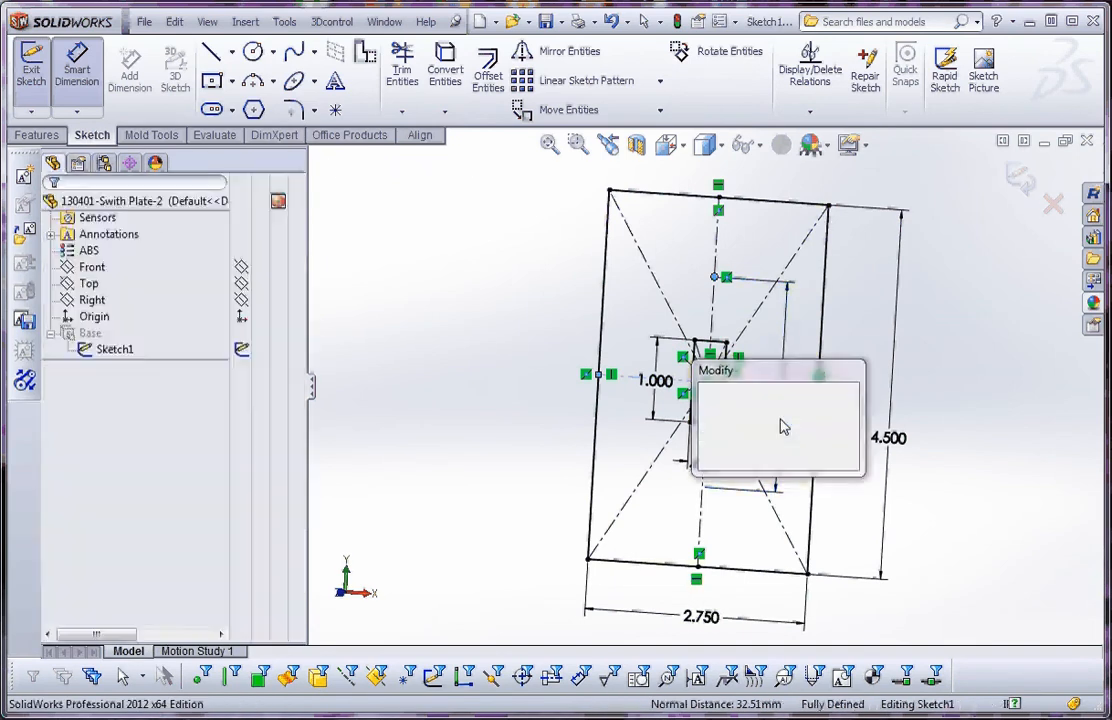
pyautogui.write('2.375')
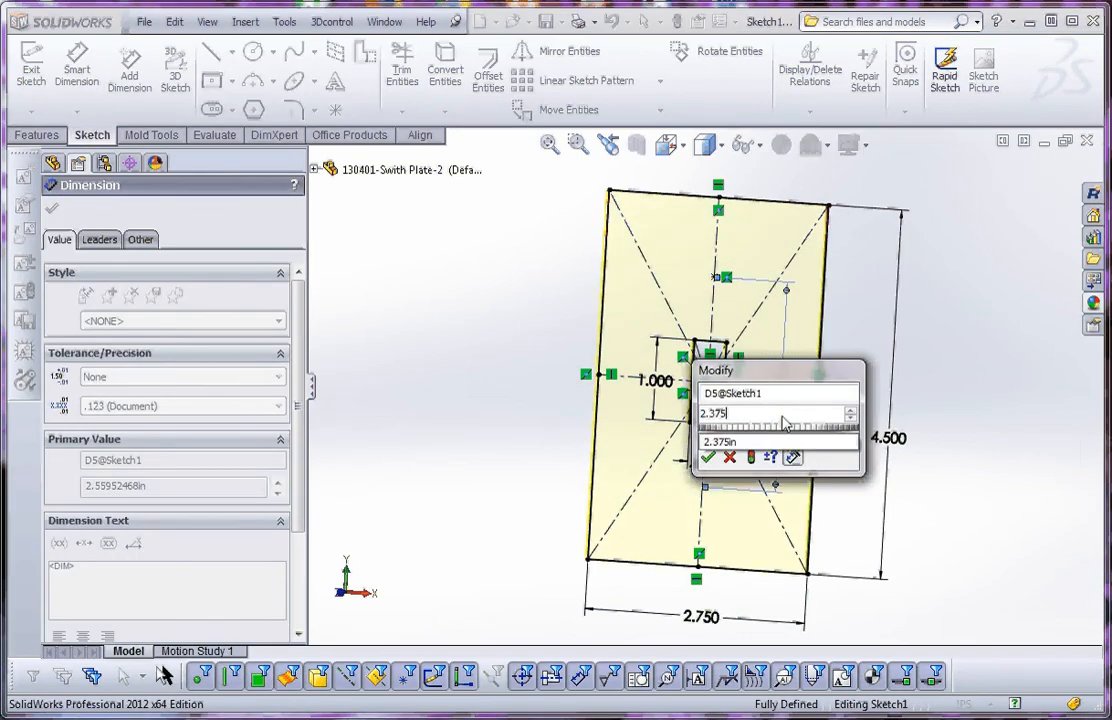
pyautogui.press('Return')
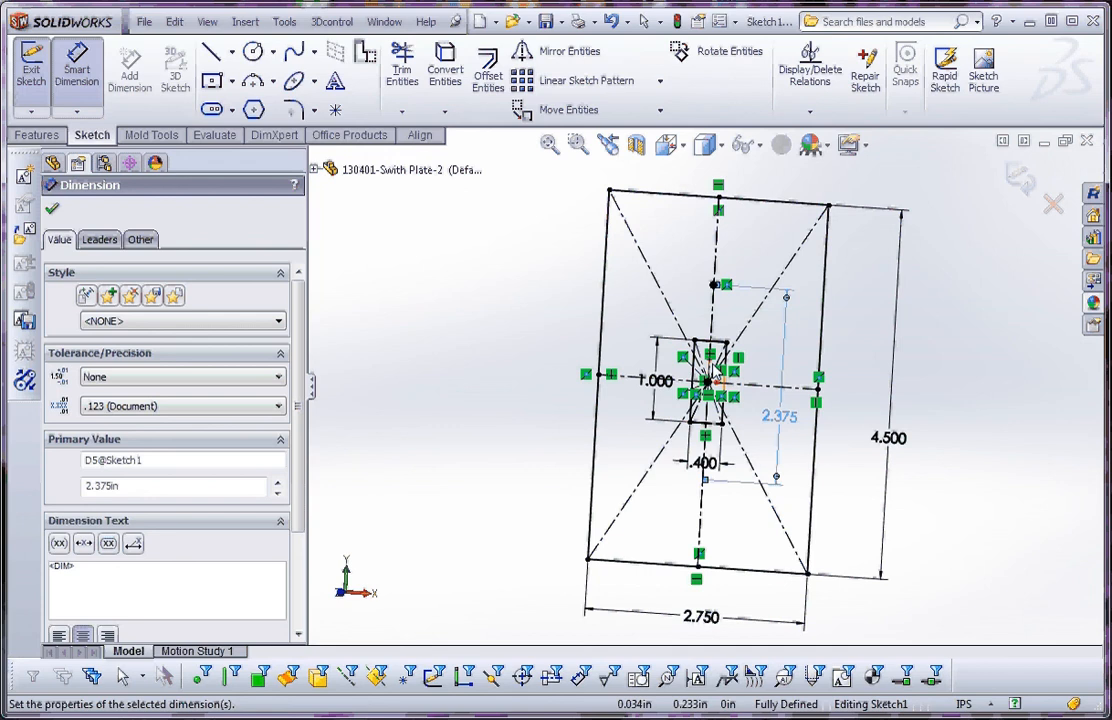
pyautogui.click(677, 22)
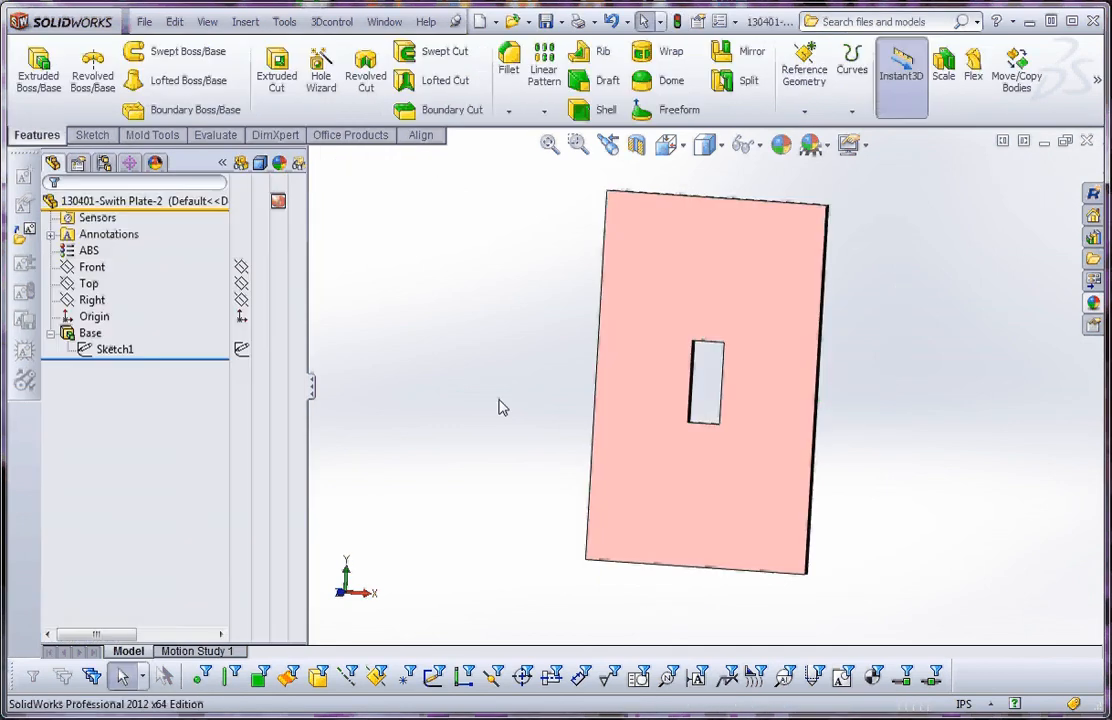
# - Examine the rebuilt plate and its rectangular switch opening from an angled view
pyautogui.moveTo(489, 425)
pyautogui.mouseDown(button='middle')
pyautogui.moveTo(529, 391)
pyautogui.moveTo(494, 405)
pyautogui.mouseUp(button='middle')
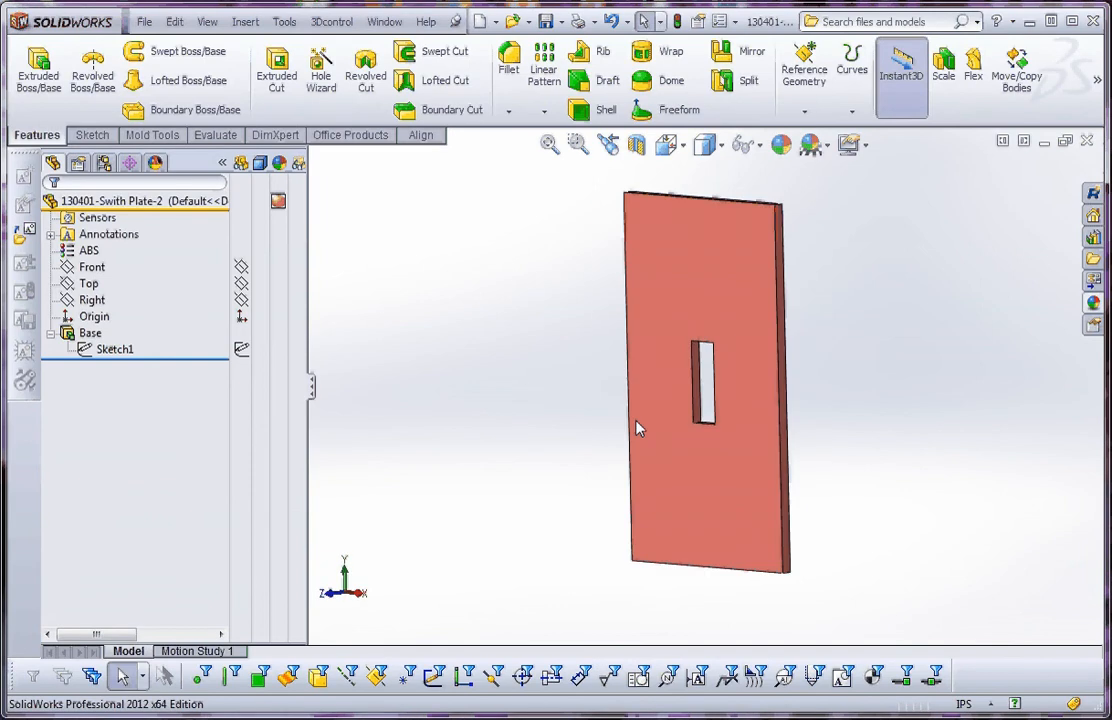
pyautogui.moveTo(755, 443); pyautogui.dragTo(732, 385, button='middle')
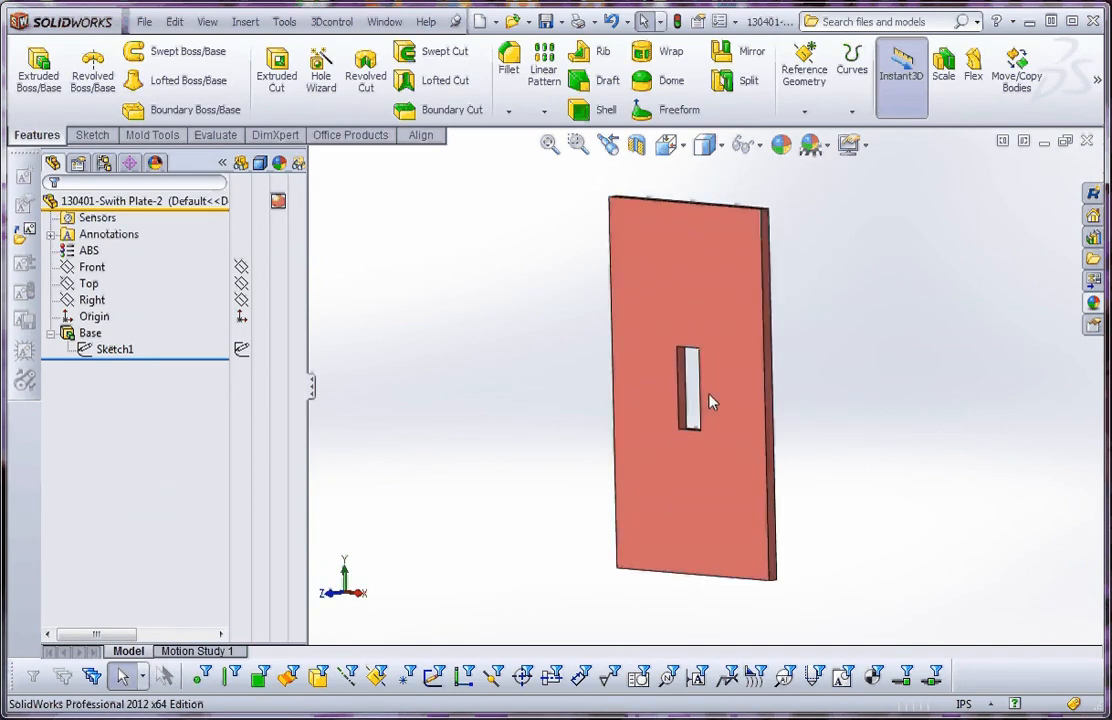
pyautogui.scroll(-2, 709, 402)
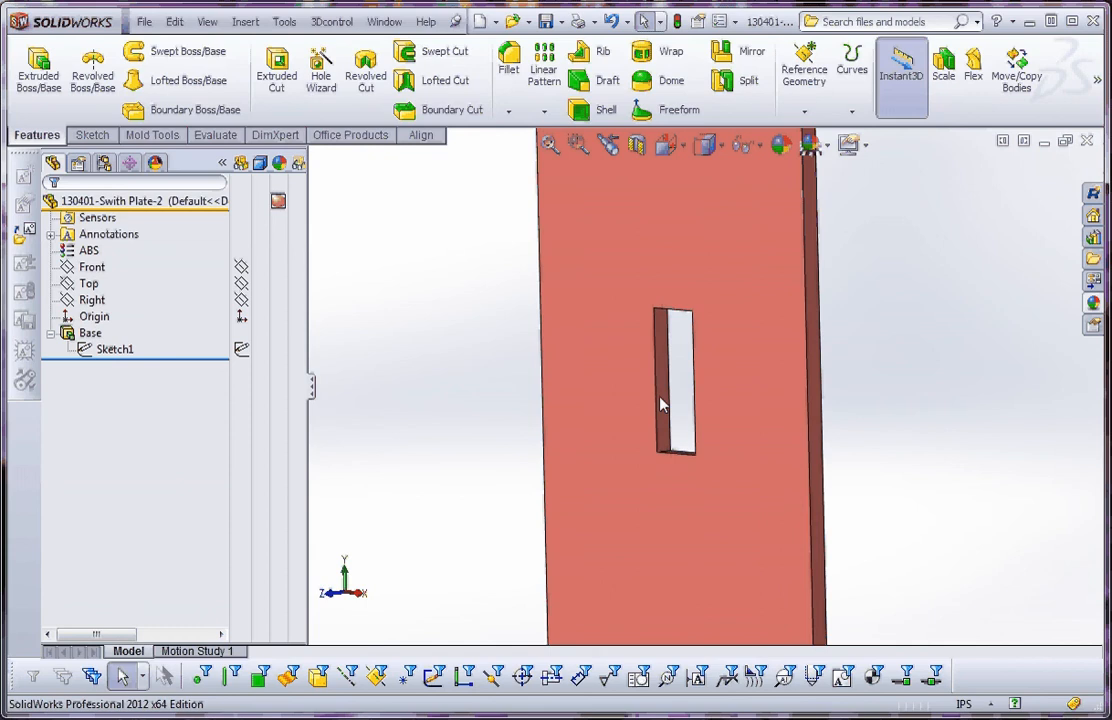
pyautogui.scroll(4, 663, 404)
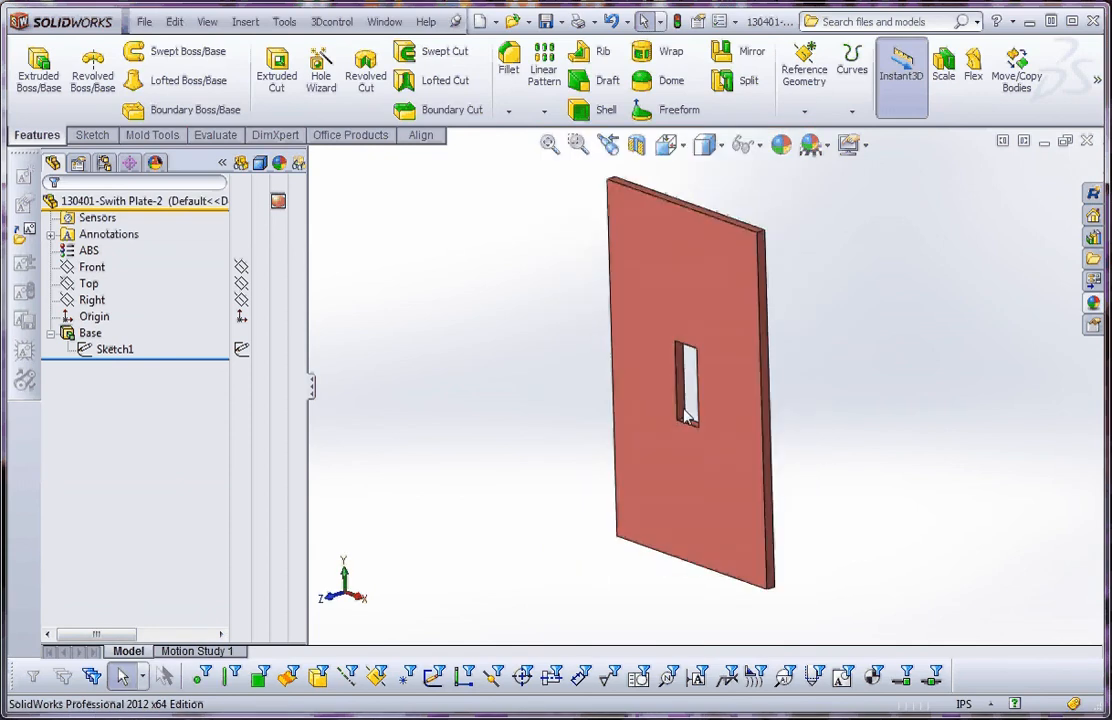
pyautogui.scroll(-3, 698, 376)
pyautogui.scroll(2, 698, 376)
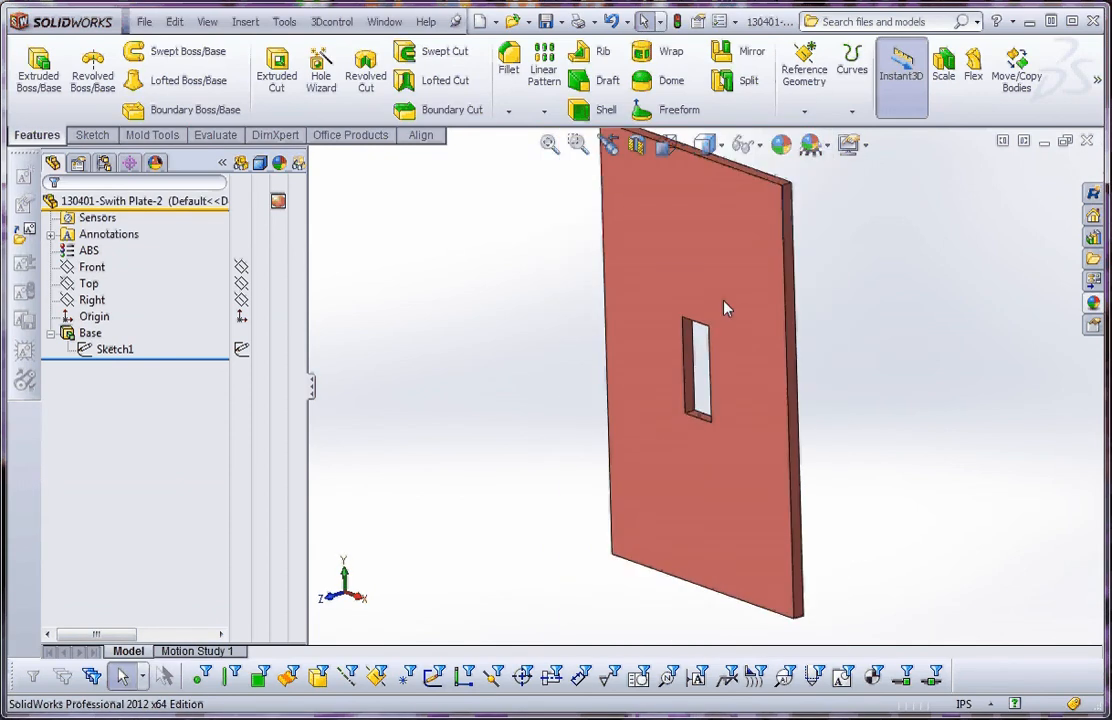
pyautogui.scroll(2, 722, 287)
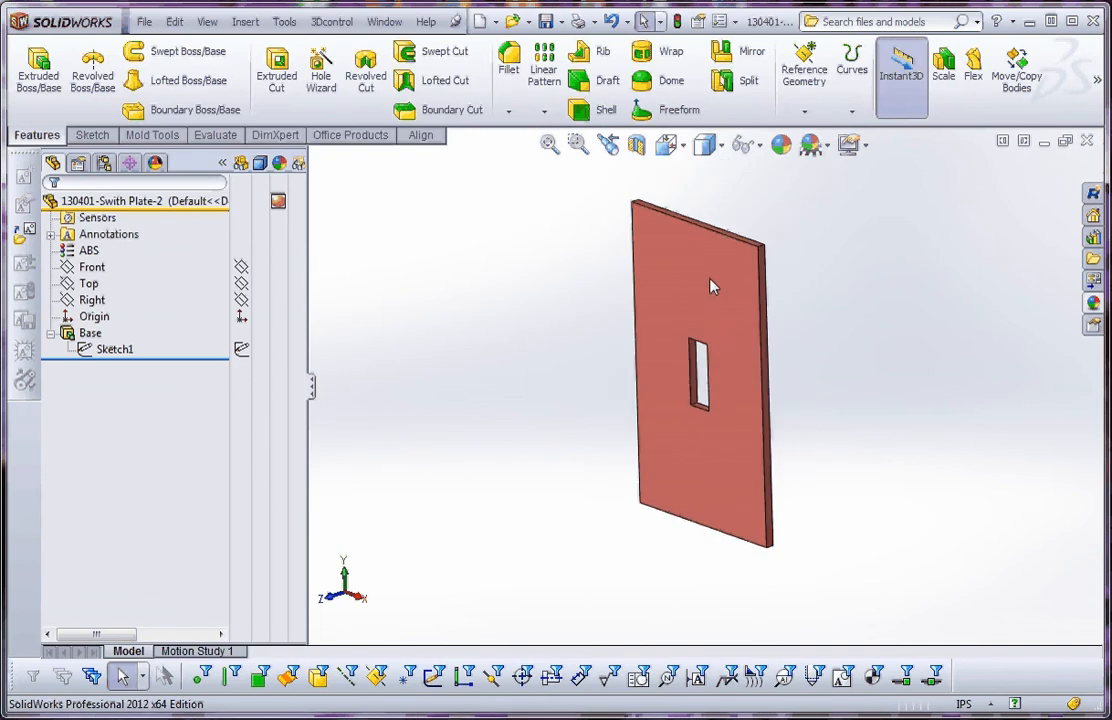
pyautogui.scroll(-4, 703, 426)
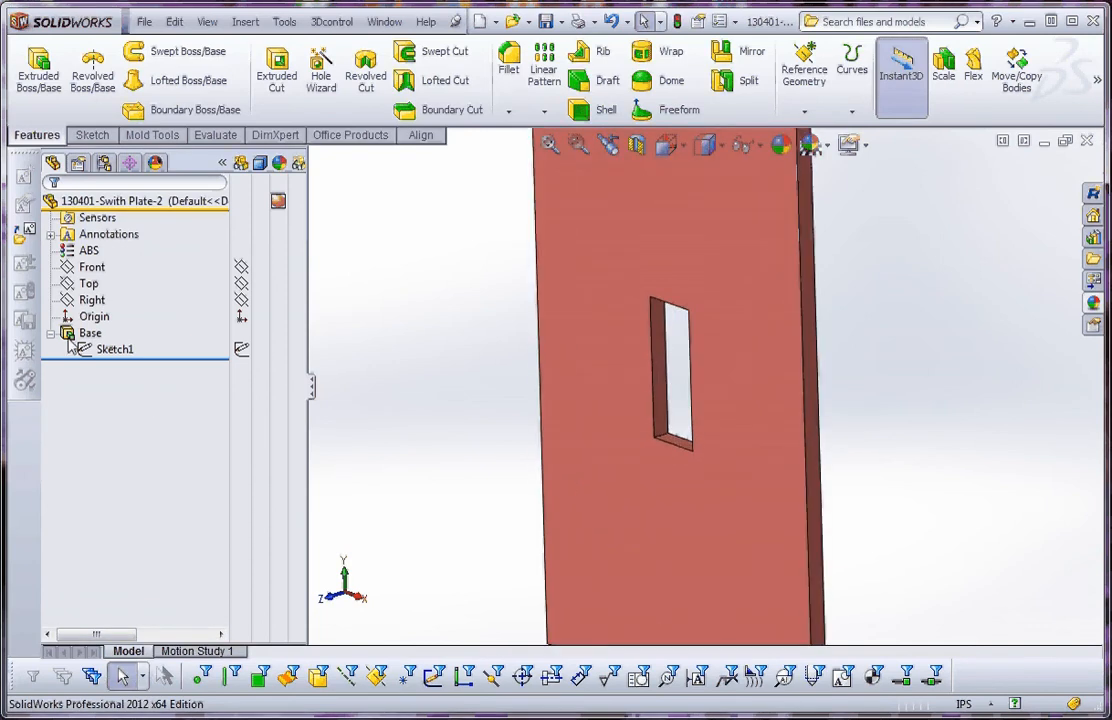
# - Edit the Base extrusion and select the plate's outer rectangle as its contour
pyautogui.click(128, 349)
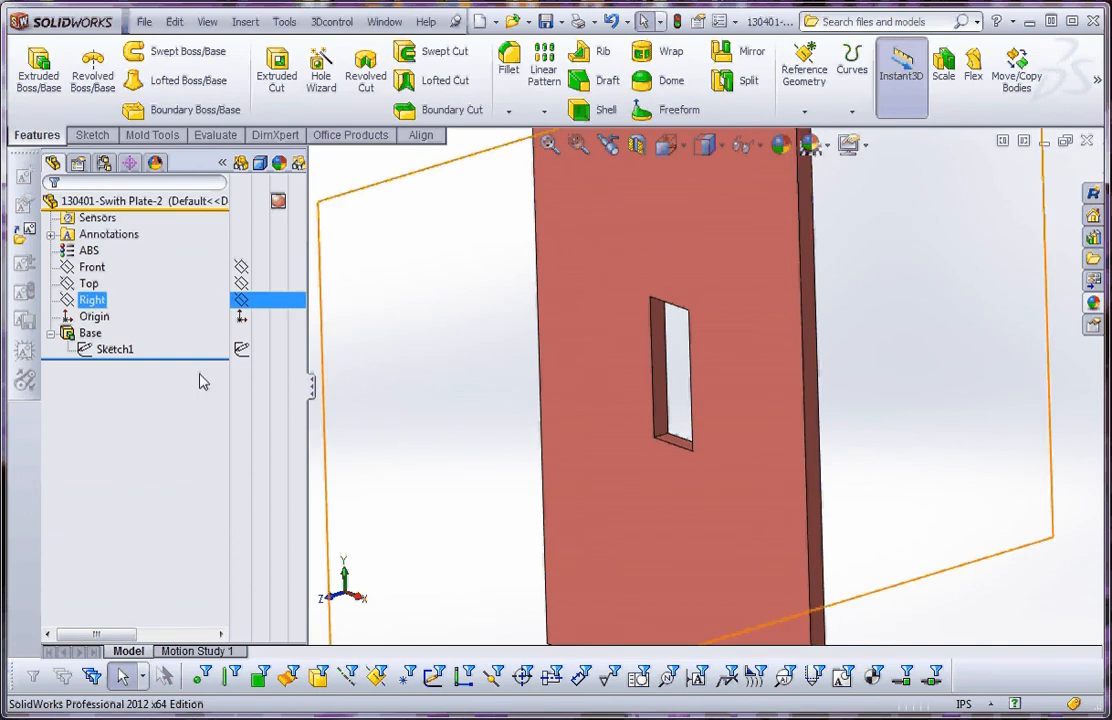
pyautogui.rightClick(88, 334)
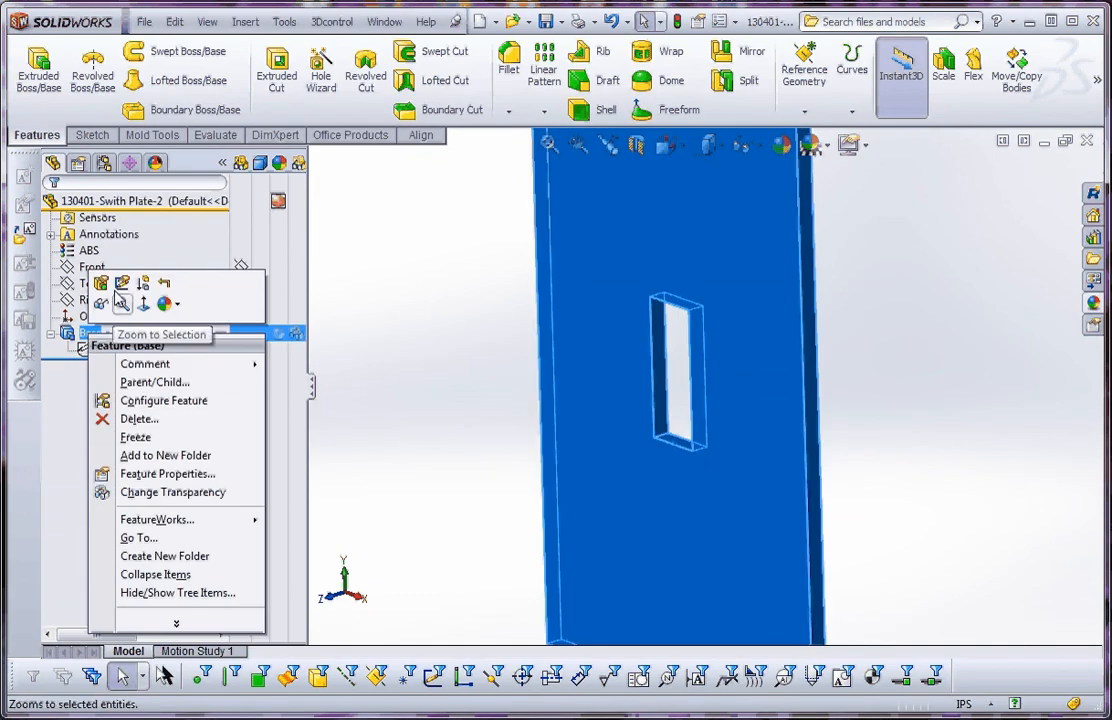
pyautogui.click(103, 286)
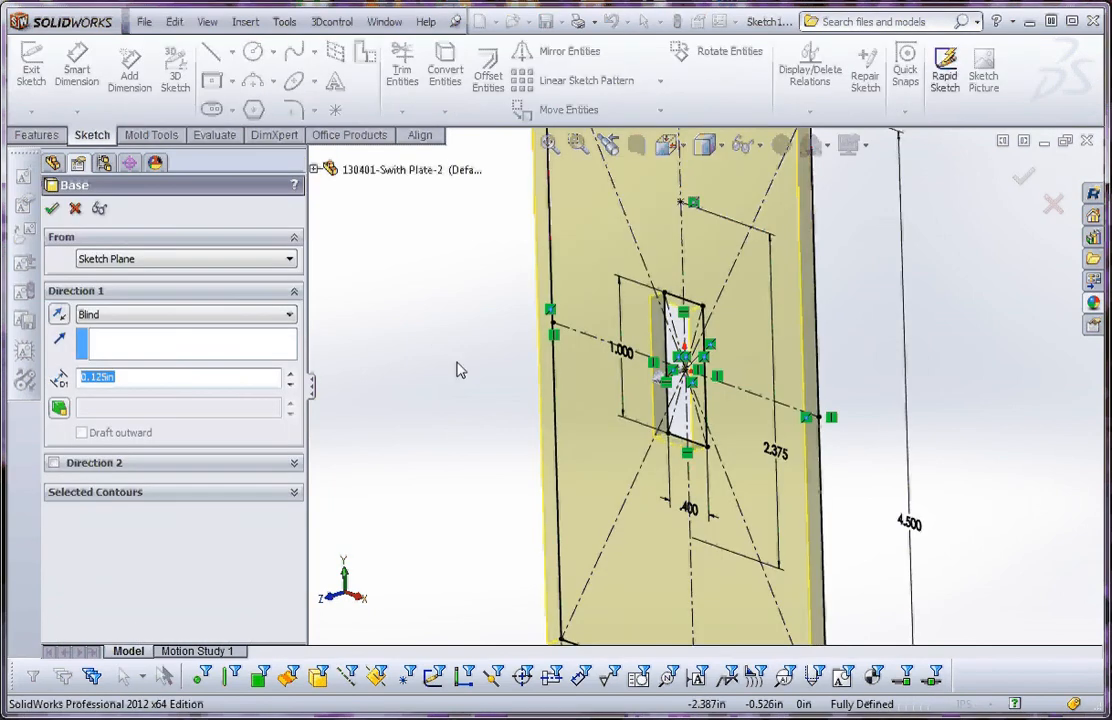
pyautogui.click(124, 493)
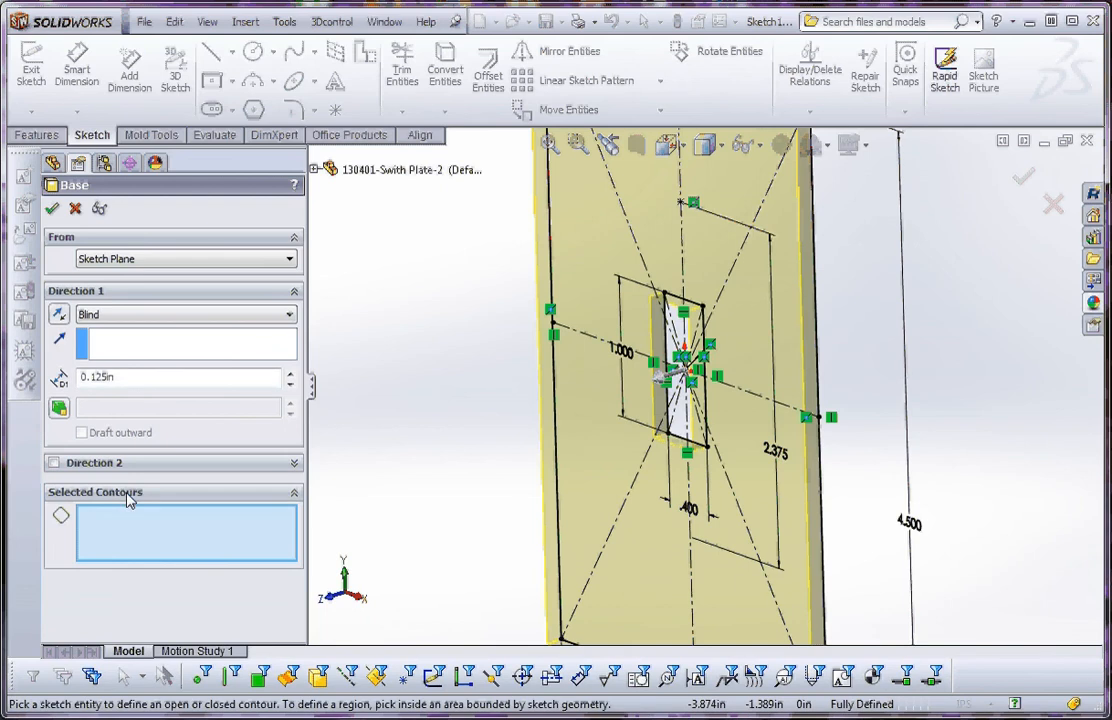
pyautogui.click(558, 488)
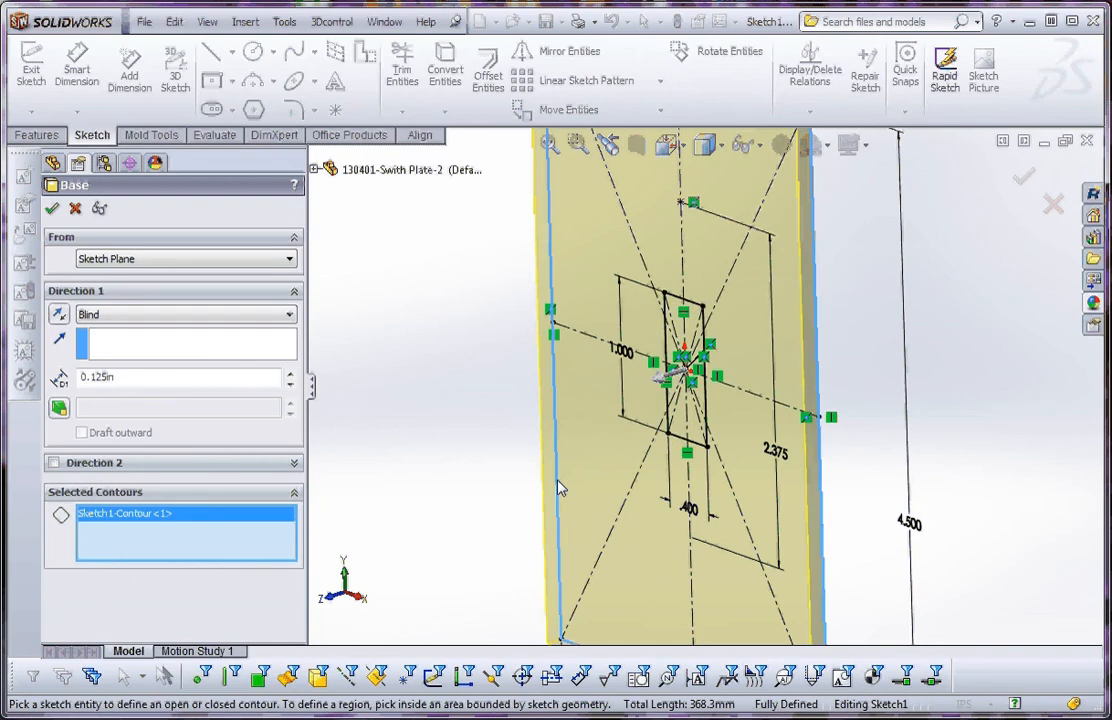
pyautogui.press('f')
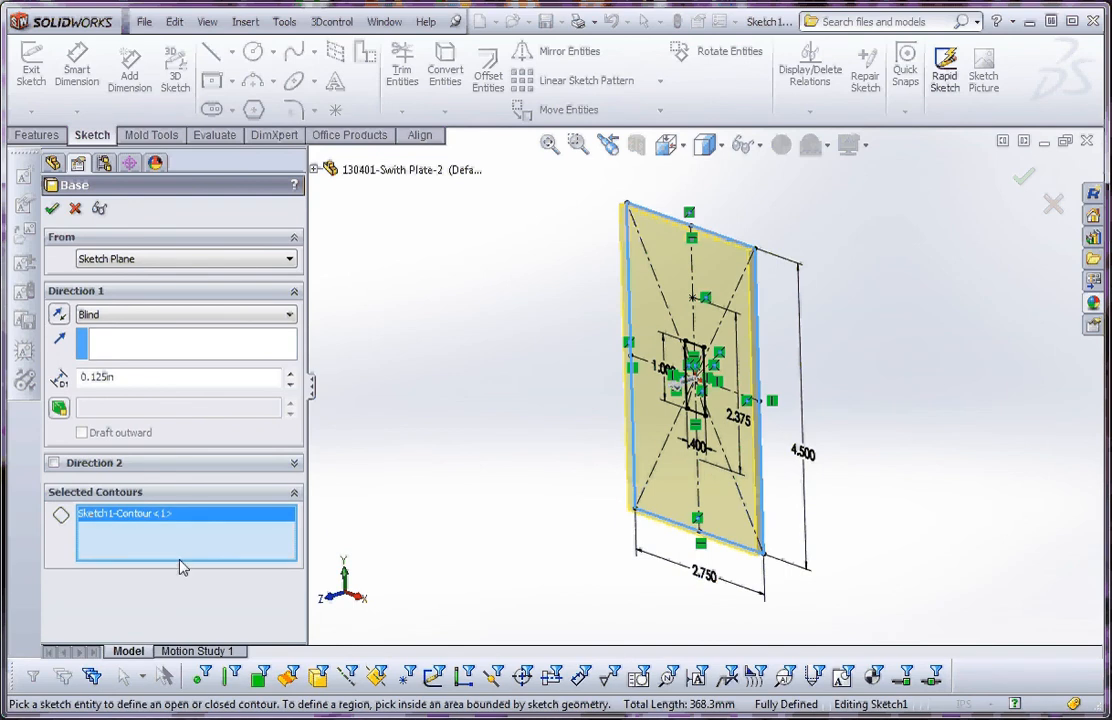
# - Replace the Base feature's contour selection with two regions, the plate area around the opening and the opening itself, and apply the edit
pyautogui.rightClick(137, 515)
pyautogui.click(204, 544)
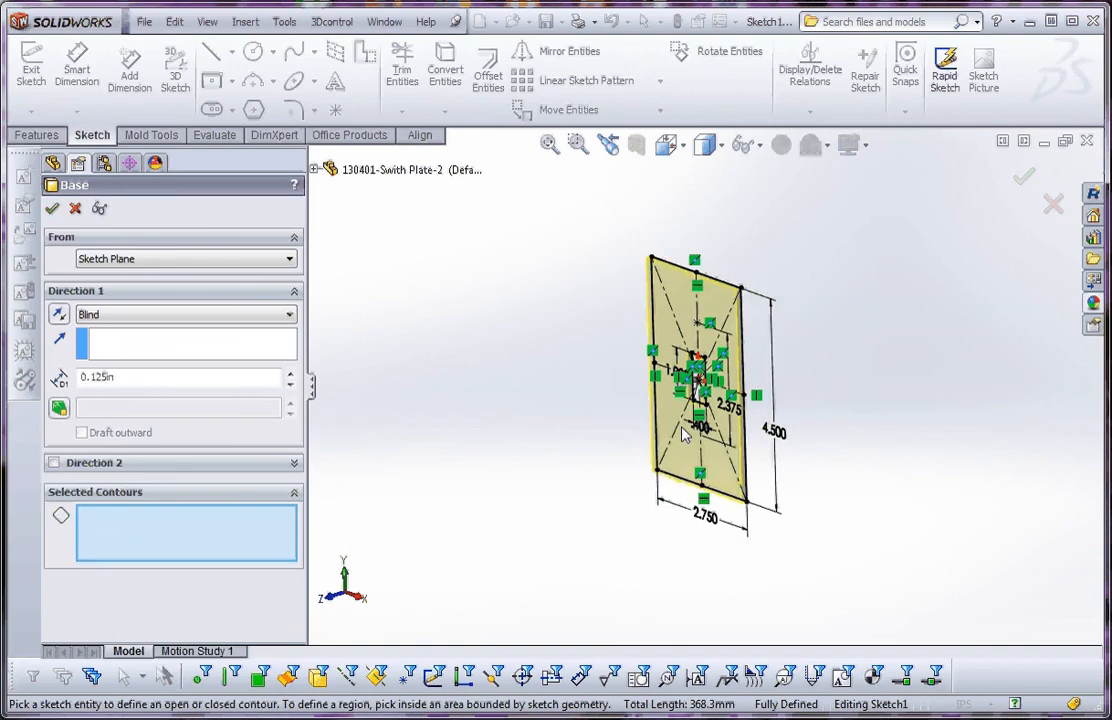
pyautogui.scroll(-2, 675, 417)
pyautogui.click(672, 393)
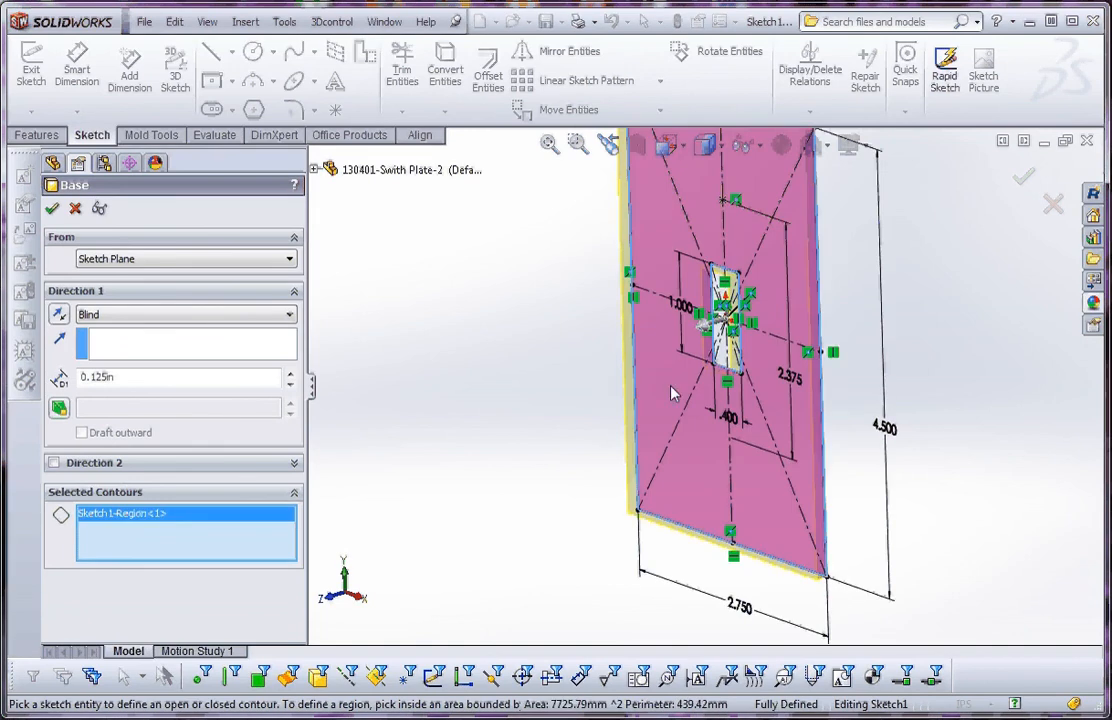
pyautogui.scroll(-3, 717, 367)
pyautogui.click(727, 376)
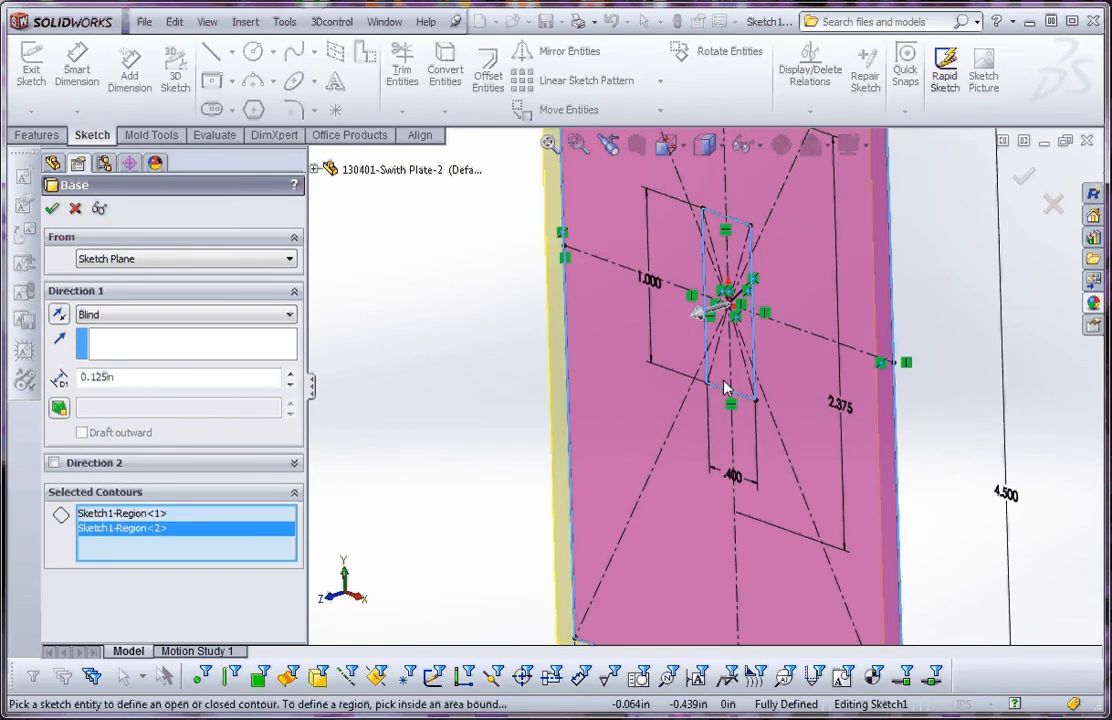
pyautogui.scroll(5, 724, 385)
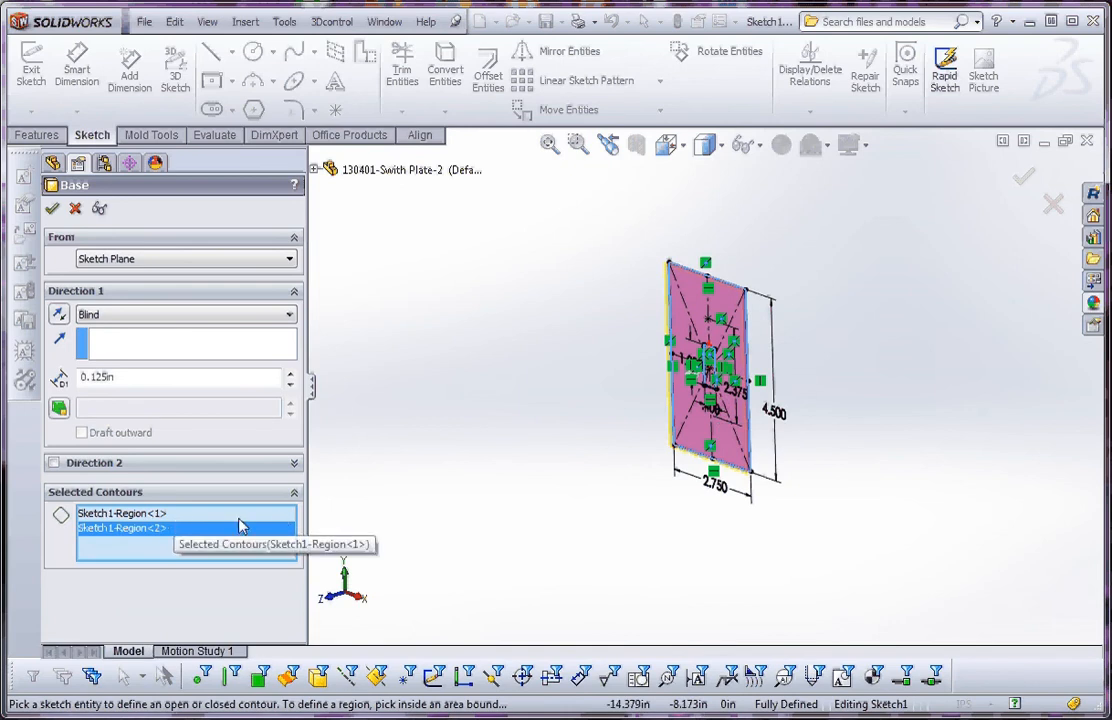
pyautogui.scroll(2, 692, 429)
pyautogui.scroll(-2, 700, 420)
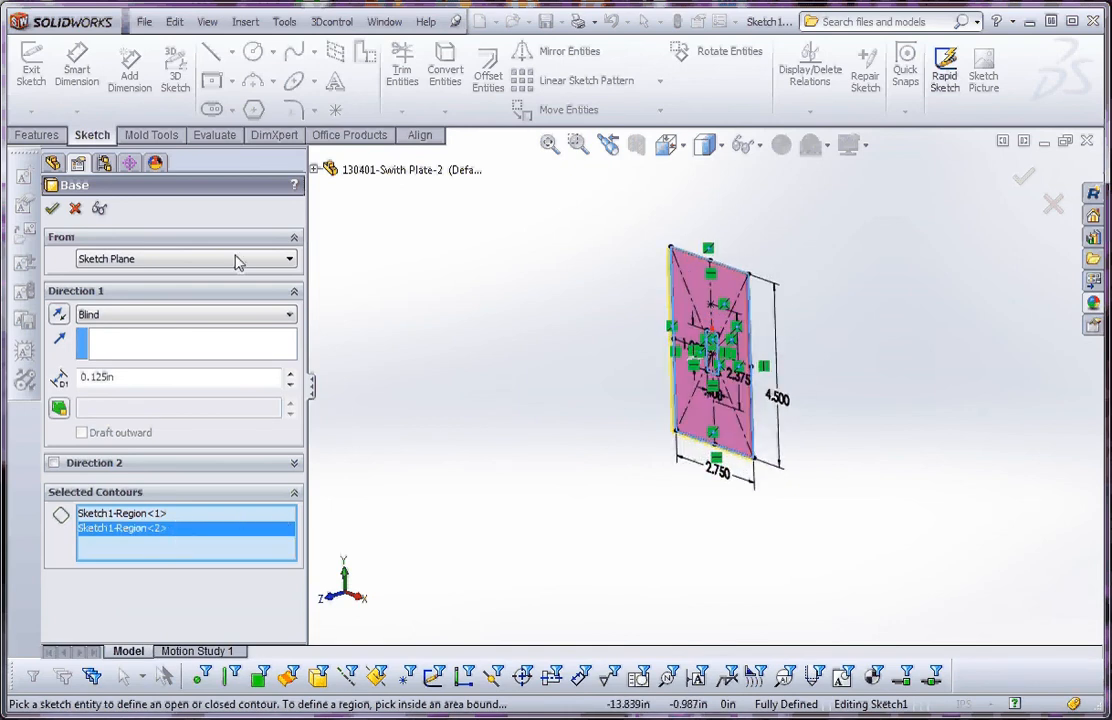
pyautogui.click(53, 210)
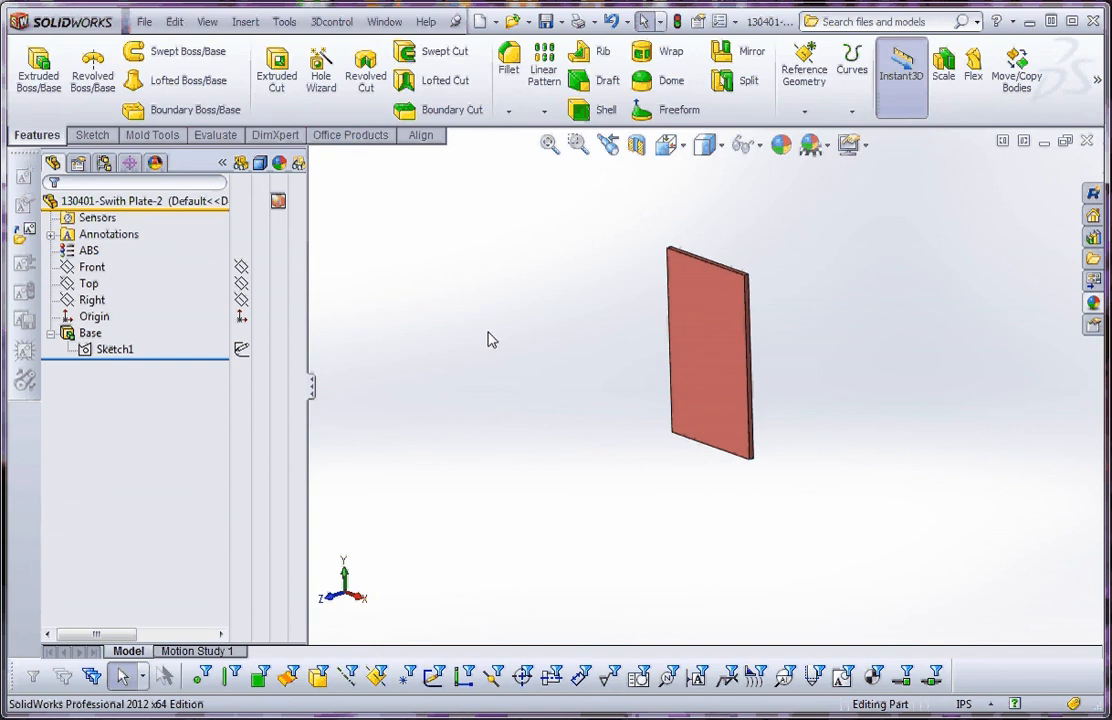
# - Start an extruded cut from the Base feature's Sketch1 with a Through All end condition
pyautogui.click(103, 352)
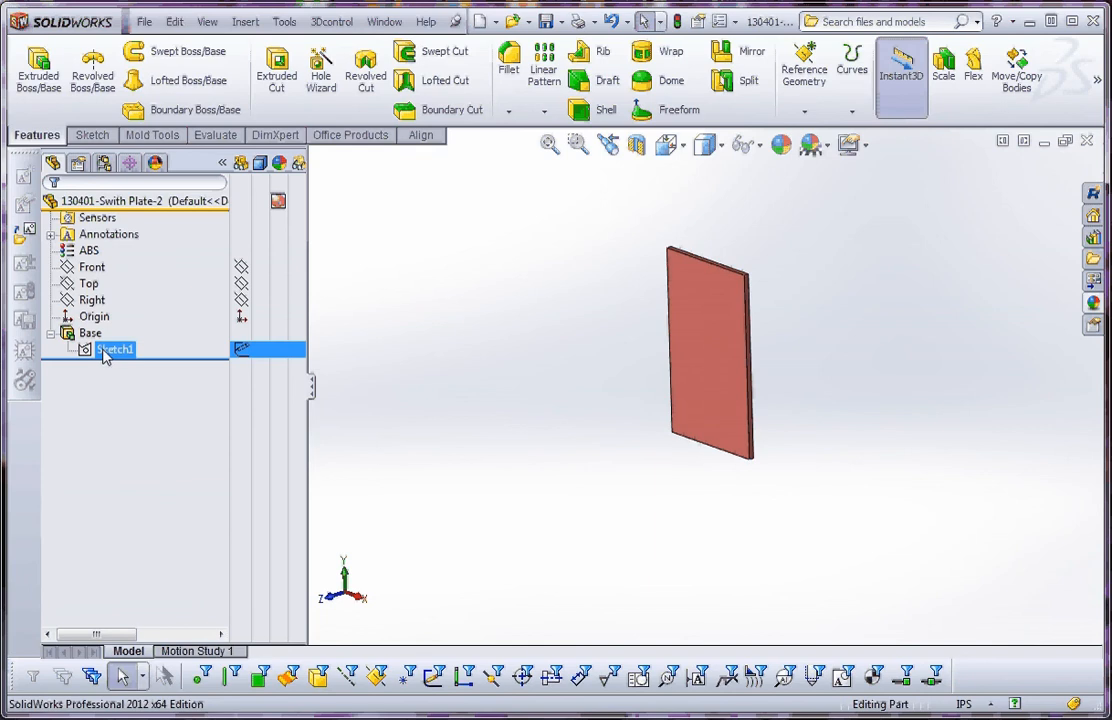
pyautogui.click(108, 352)
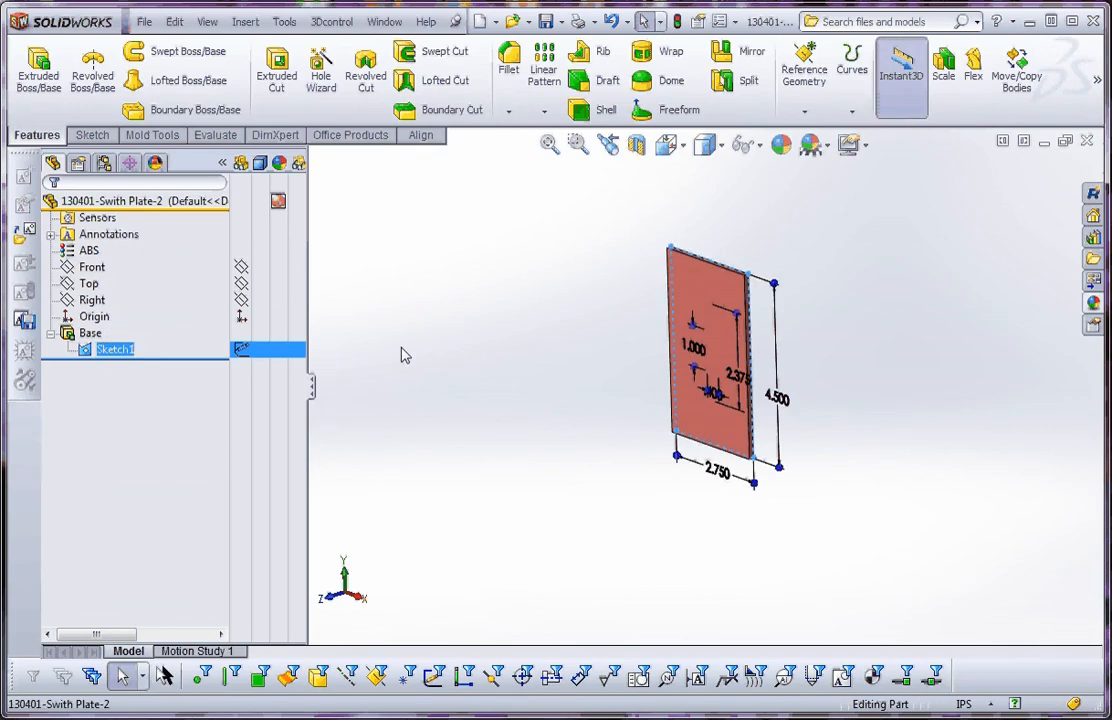
pyautogui.click(277, 75)
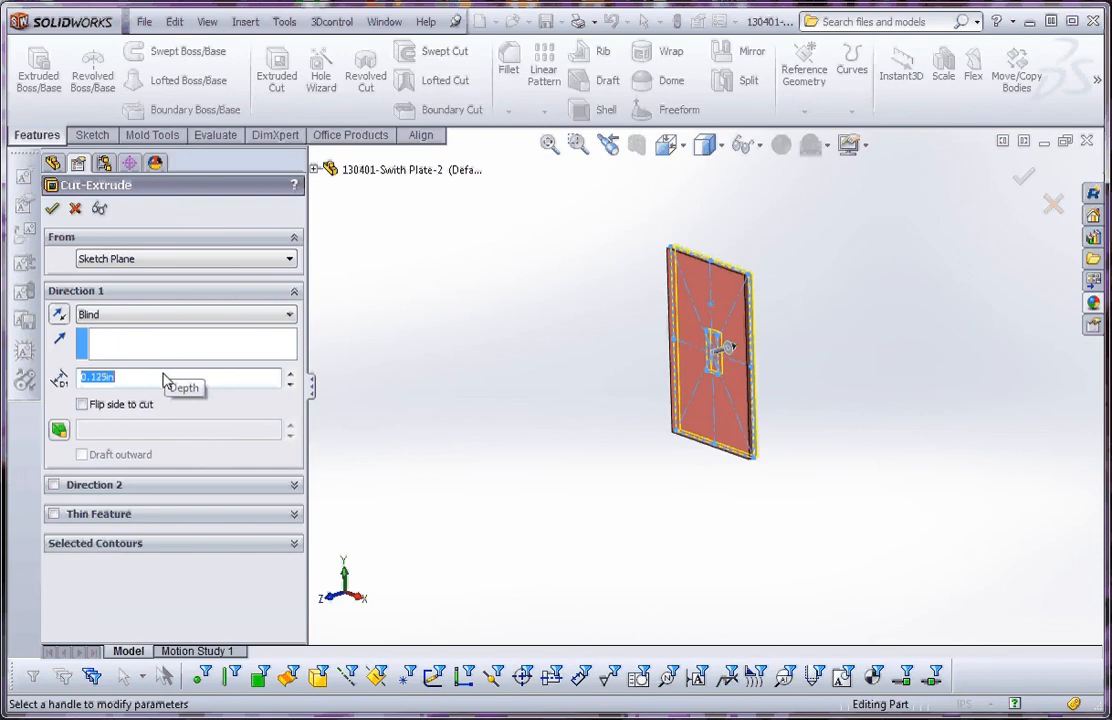
pyautogui.click(159, 316)
pyautogui.click(140, 343)
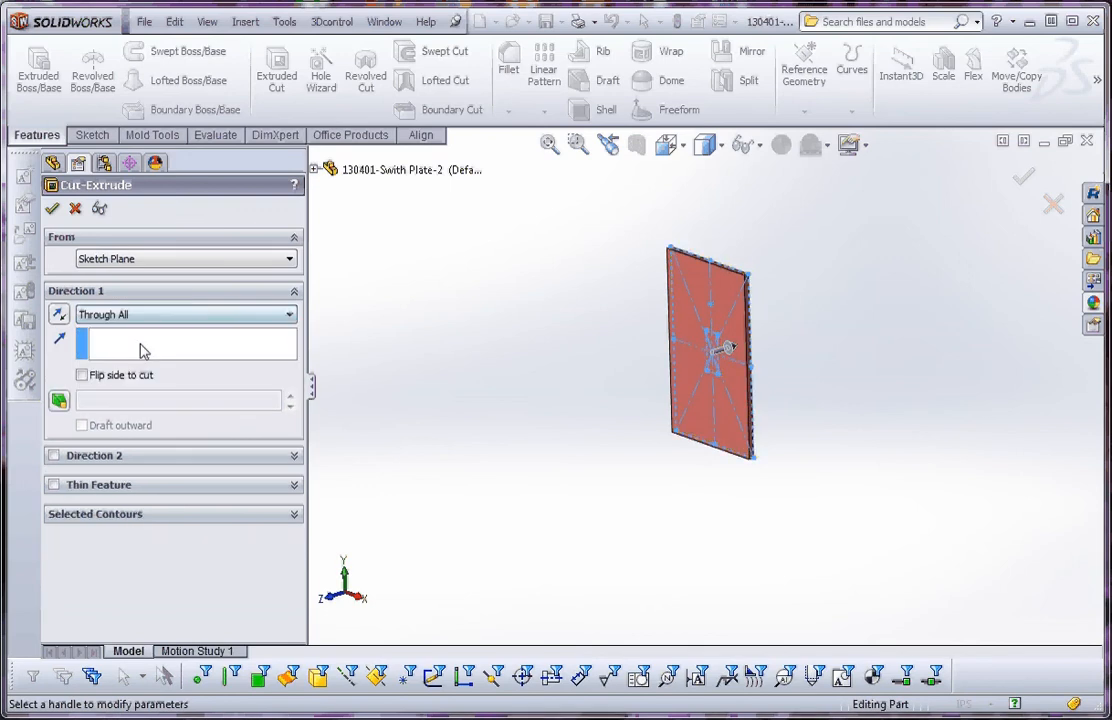
# - Choose the small switch-opening rectangle as the cut's selected contour and try to apply the cut
pyautogui.click(130, 514)
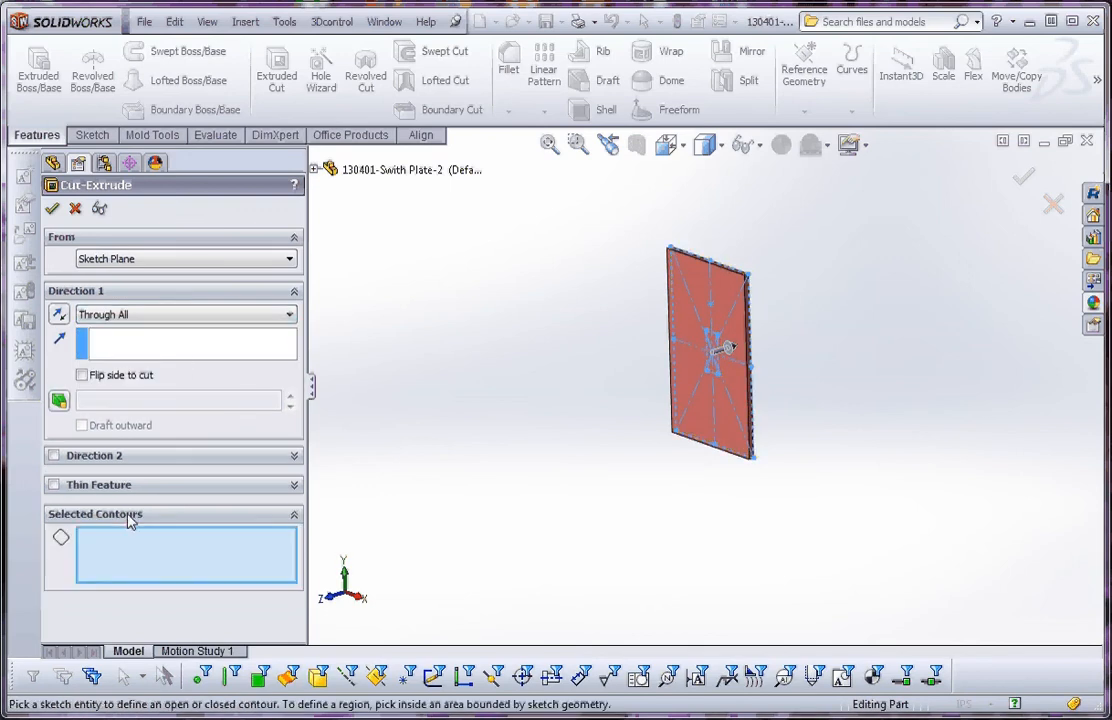
pyautogui.scroll(-5, 720, 388)
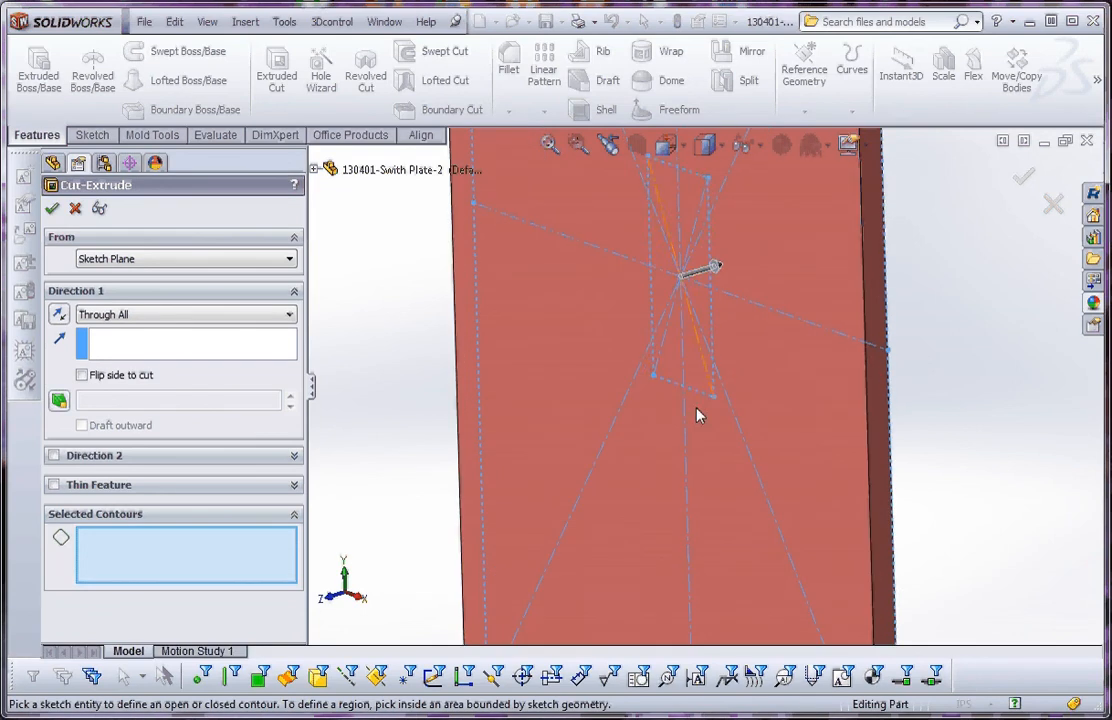
pyautogui.click(700, 397)
pyautogui.scroll(5, 705, 392)
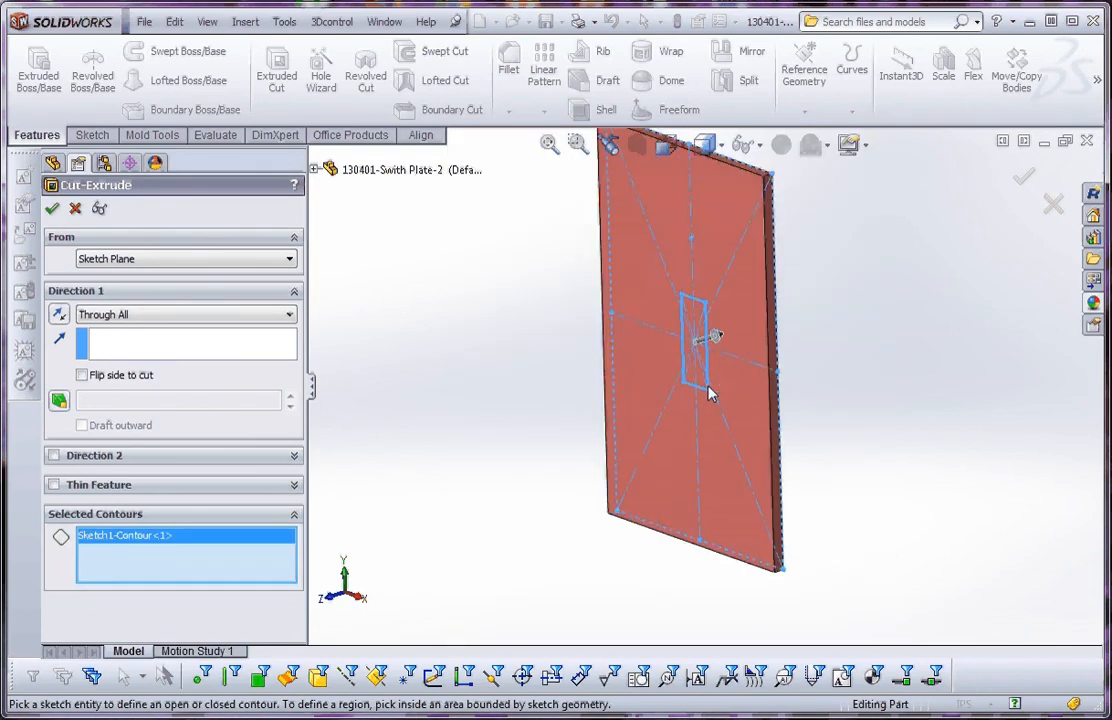
pyautogui.moveTo(783, 440)
pyautogui.mouseDown(button='middle')
pyautogui.moveTo(750, 449)
pyautogui.moveTo(787, 417)
pyautogui.mouseUp(button='middle')
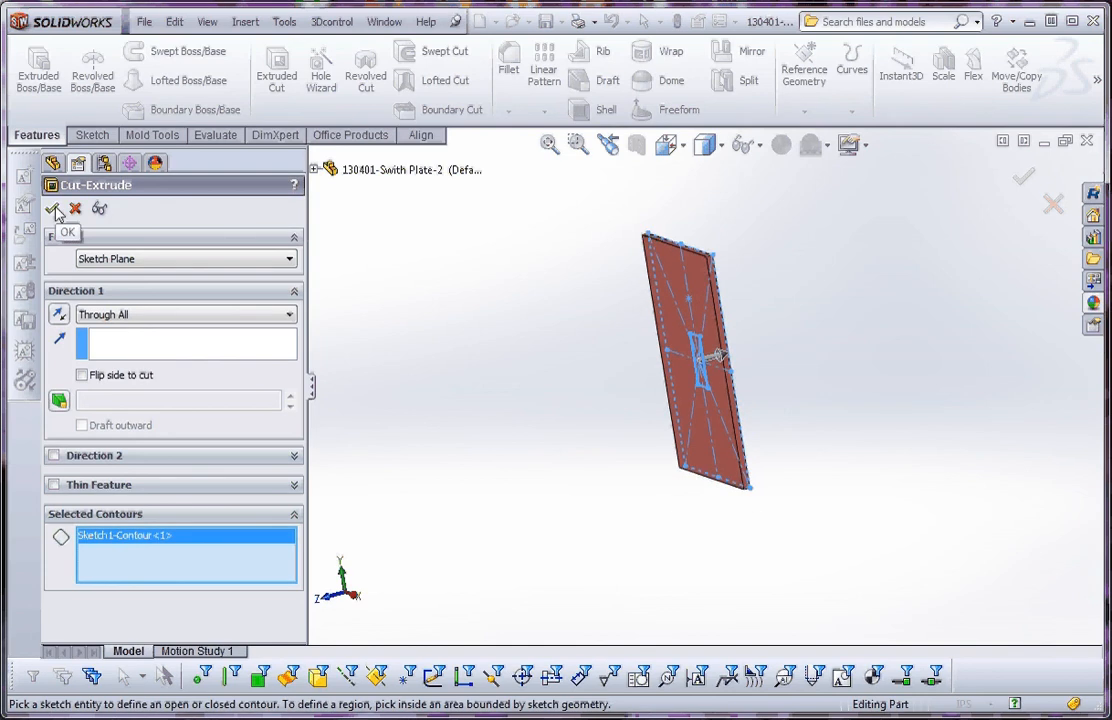
pyautogui.moveTo(519, 380)
pyautogui.mouseDown(button='middle')
pyautogui.moveTo(486, 400)
pyautogui.moveTo(544, 362)
pyautogui.moveTo(474, 378)
pyautogui.mouseUp(button='middle')
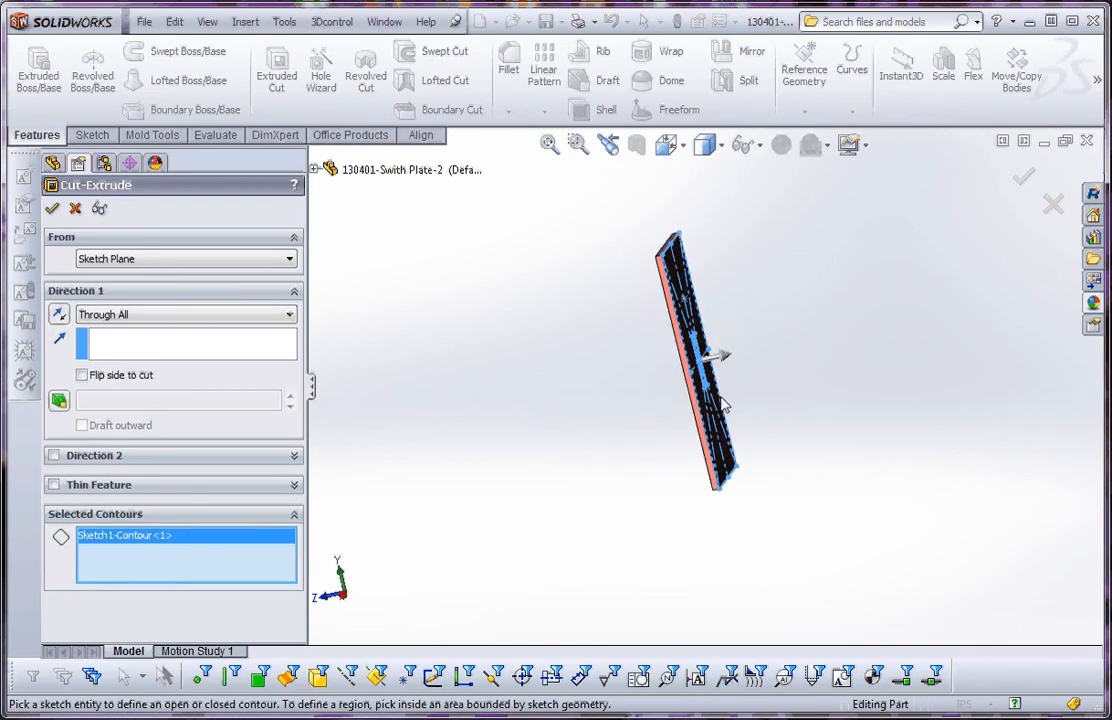
pyautogui.scroll(-5, 707, 365)
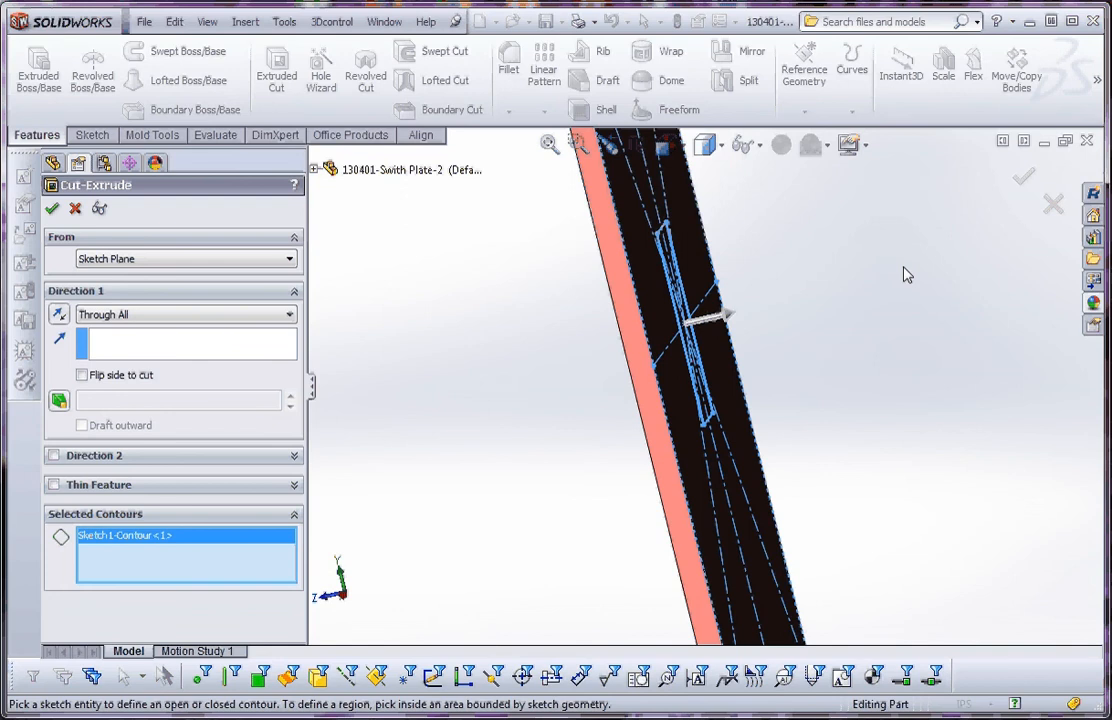
pyautogui.click(52, 208)
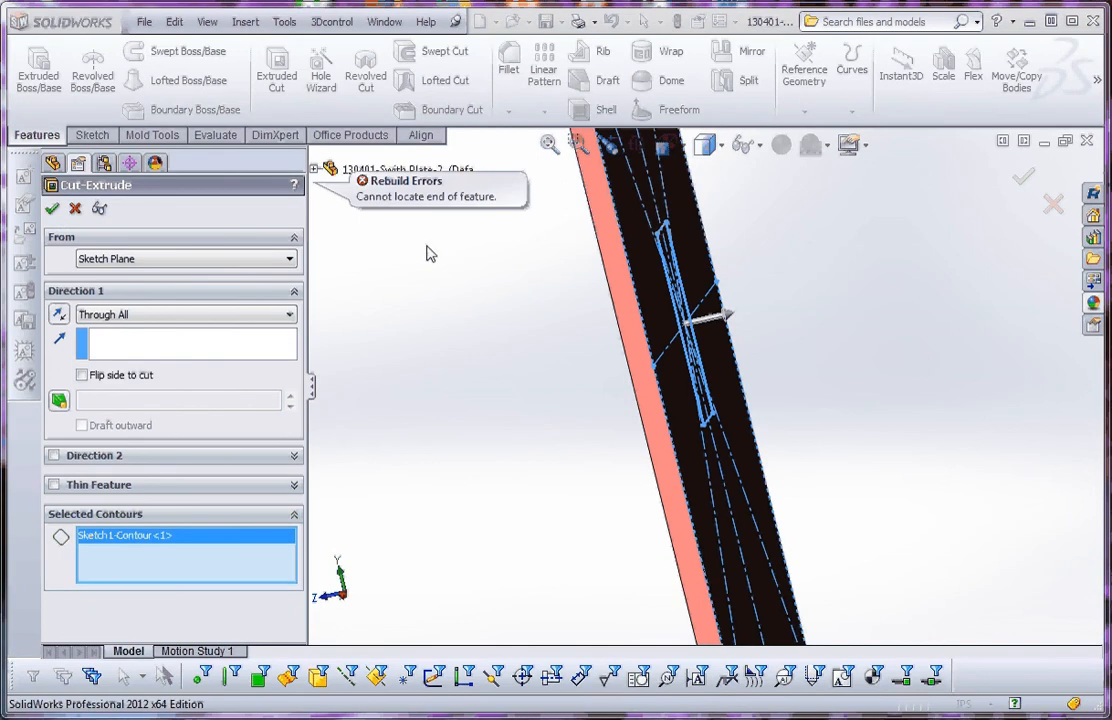
# - Reverse the cut's direction so it passes through the plate, and apply it
pyautogui.click(59, 315)
pyautogui.moveTo(486, 367); pyautogui.dragTo(541, 354, button='middle')
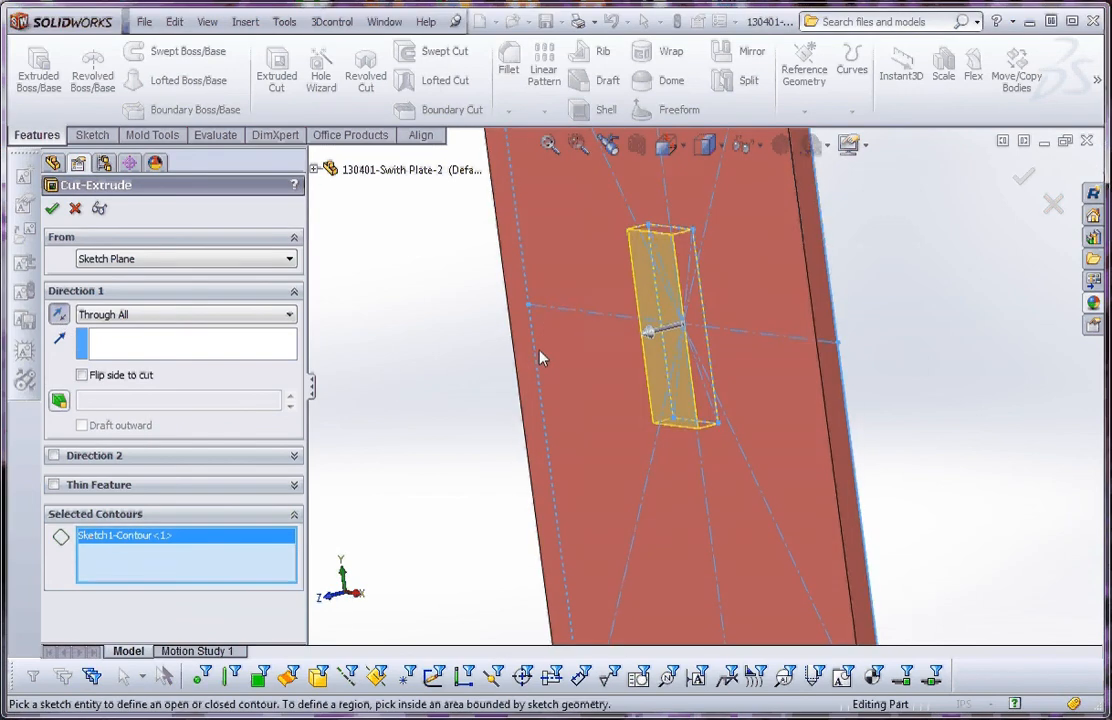
pyautogui.click(52, 208)
pyautogui.click(446, 394)
pyautogui.scroll(7, 508, 456)
pyautogui.moveTo(568, 414)
pyautogui.mouseDown(button='middle')
pyautogui.moveTo(608, 395)
pyautogui.moveTo(559, 409)
pyautogui.mouseUp(button='middle')
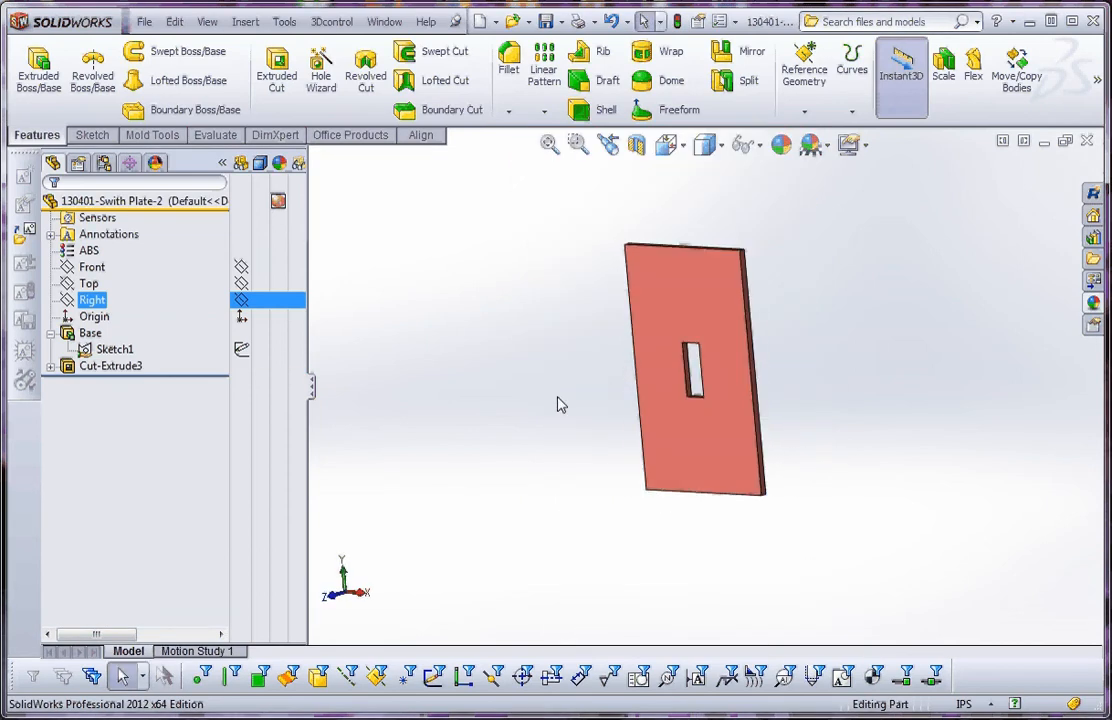
pyautogui.click(527, 376)
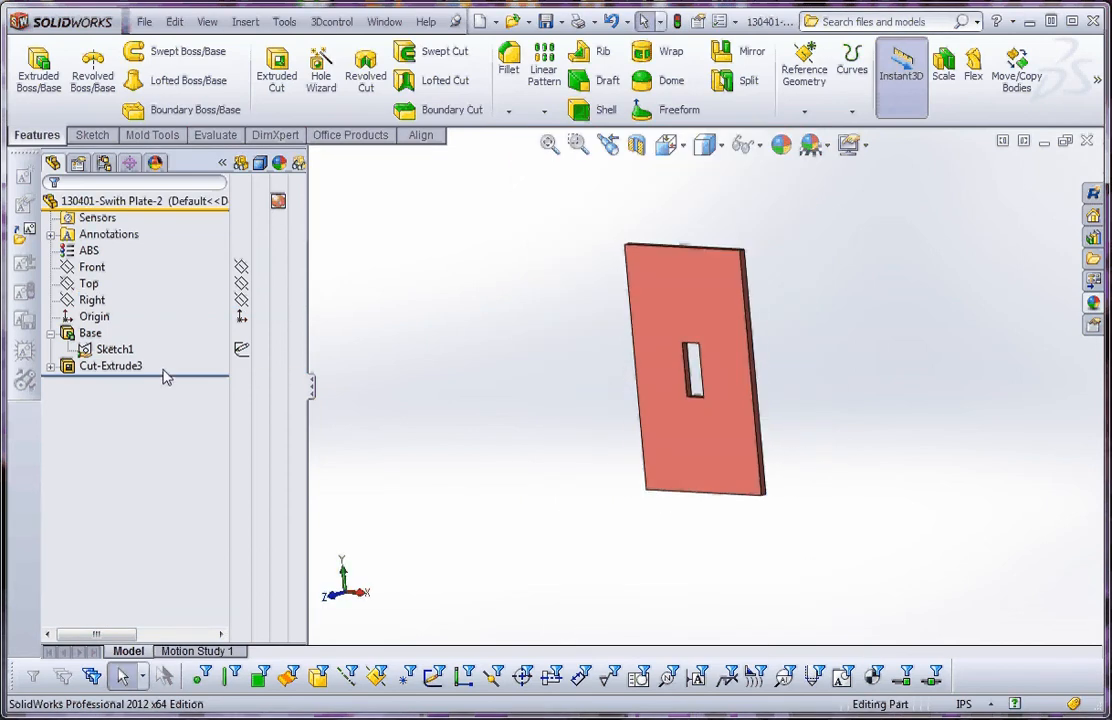
# - Insert a 0.0625 in, 45° chamfer around the plate's front face ahead of the opening cut in the feature order, and reactivate the cut
pyautogui.moveTo(168, 376); pyautogui.dragTo(169, 358)
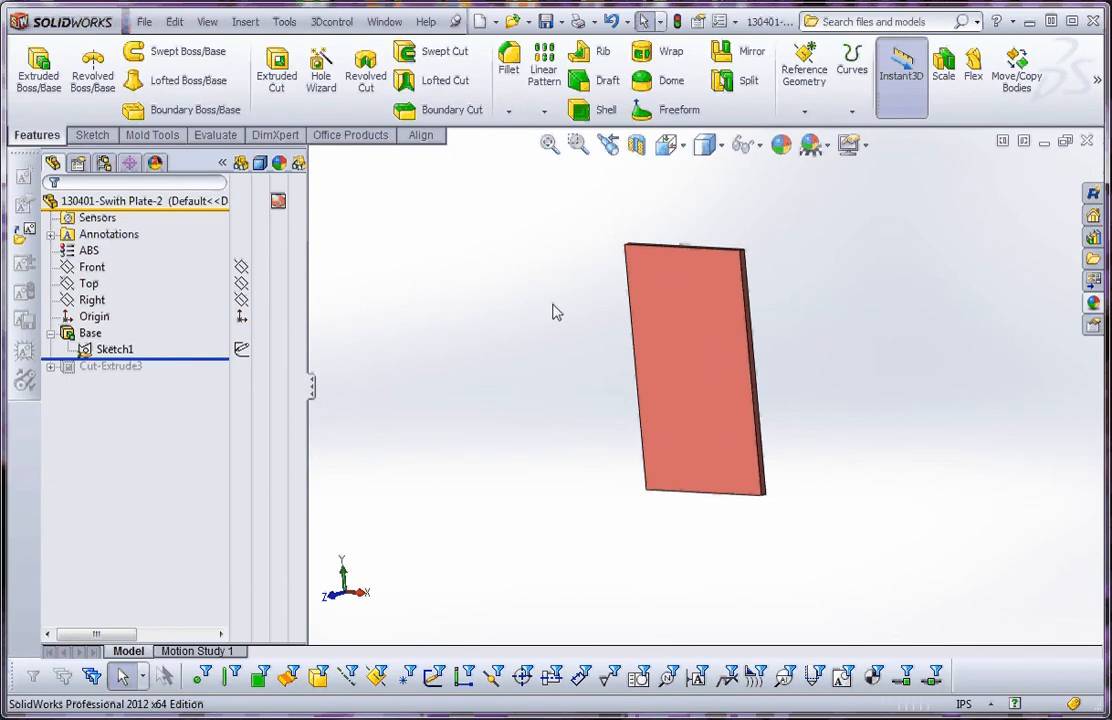
pyautogui.click(509, 111)
pyautogui.click(540, 147)
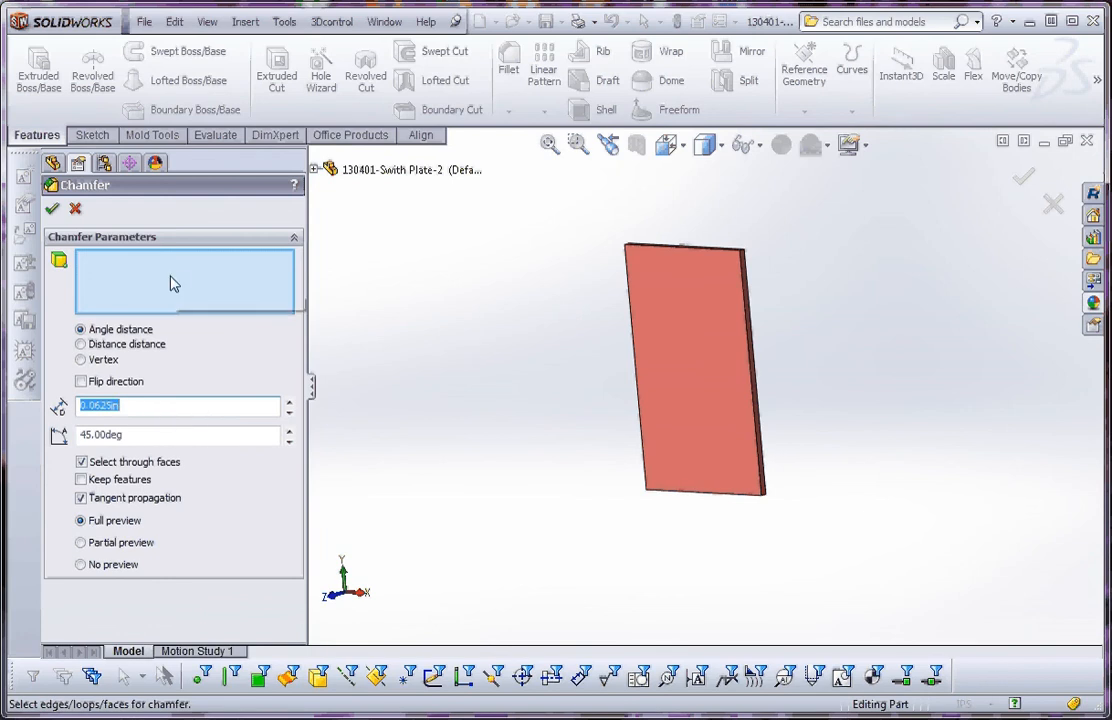
pyautogui.click(707, 288)
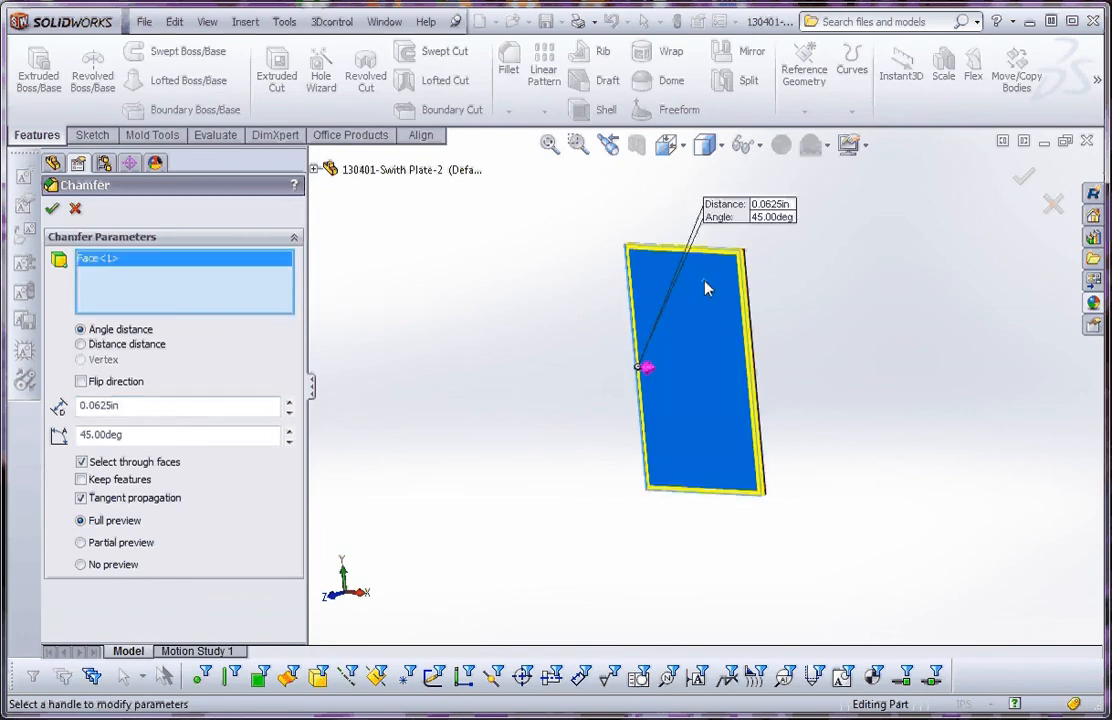
pyautogui.click(52, 208)
pyautogui.click(446, 305)
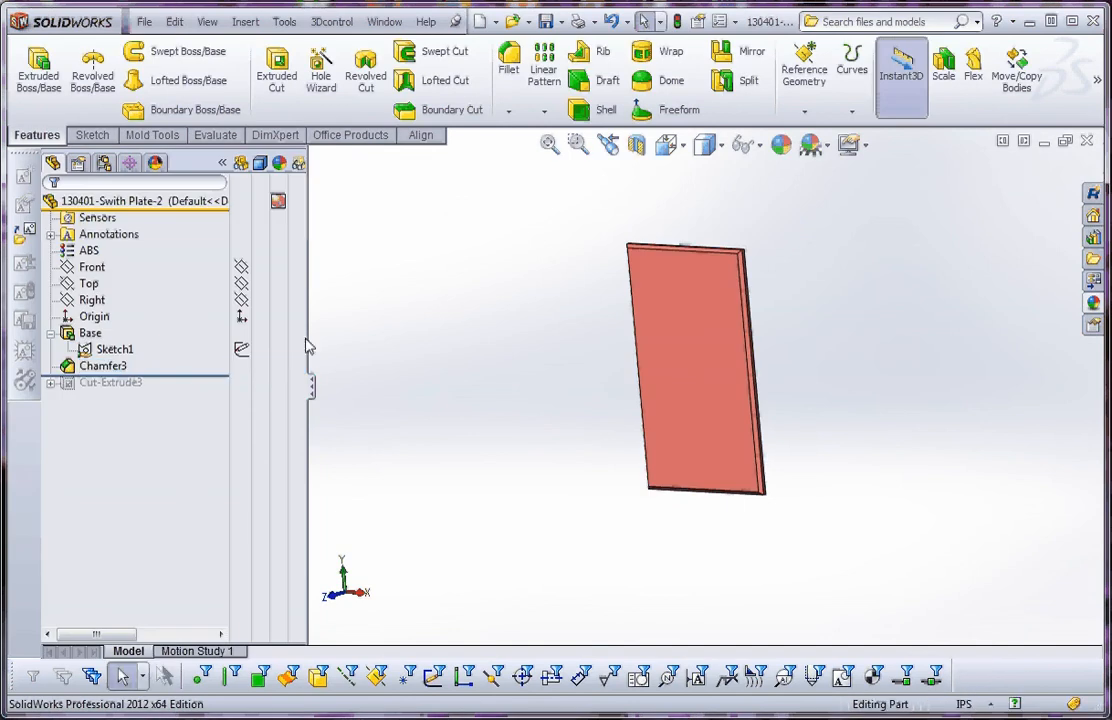
pyautogui.moveTo(185, 385); pyautogui.dragTo(186, 395)
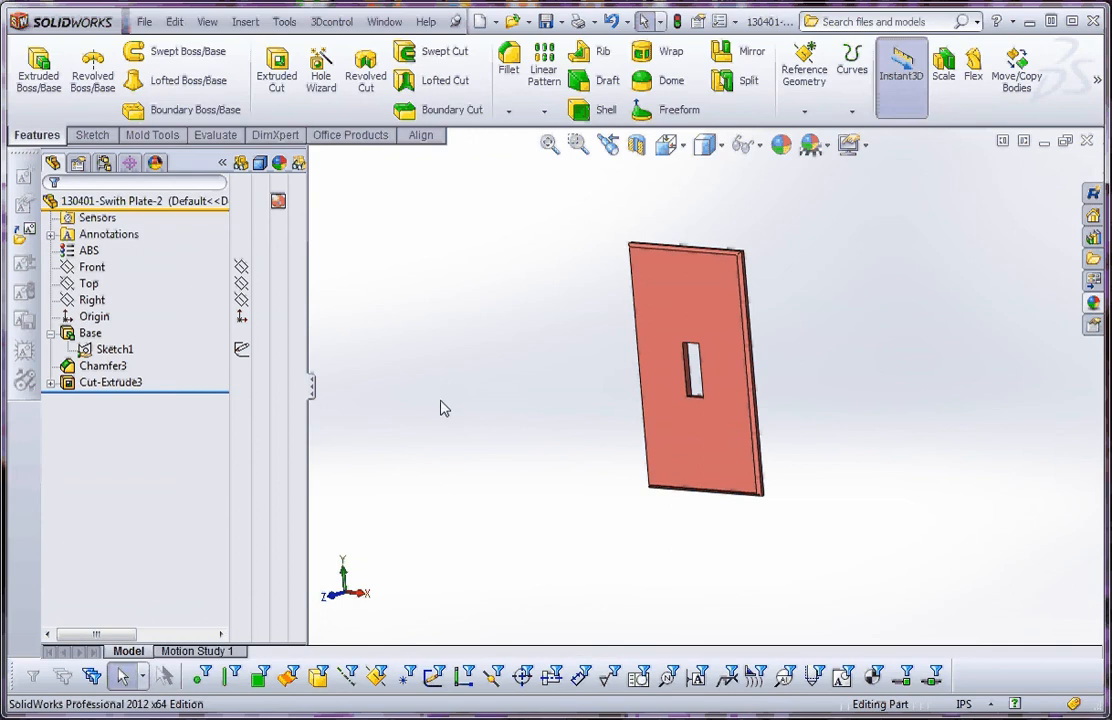
# - Start a Hole Wizard countersunk hole for a #8 ANSI Inch Flat Head Screw (100) and show Sketch1 over the plate
pyautogui.click(322, 68)
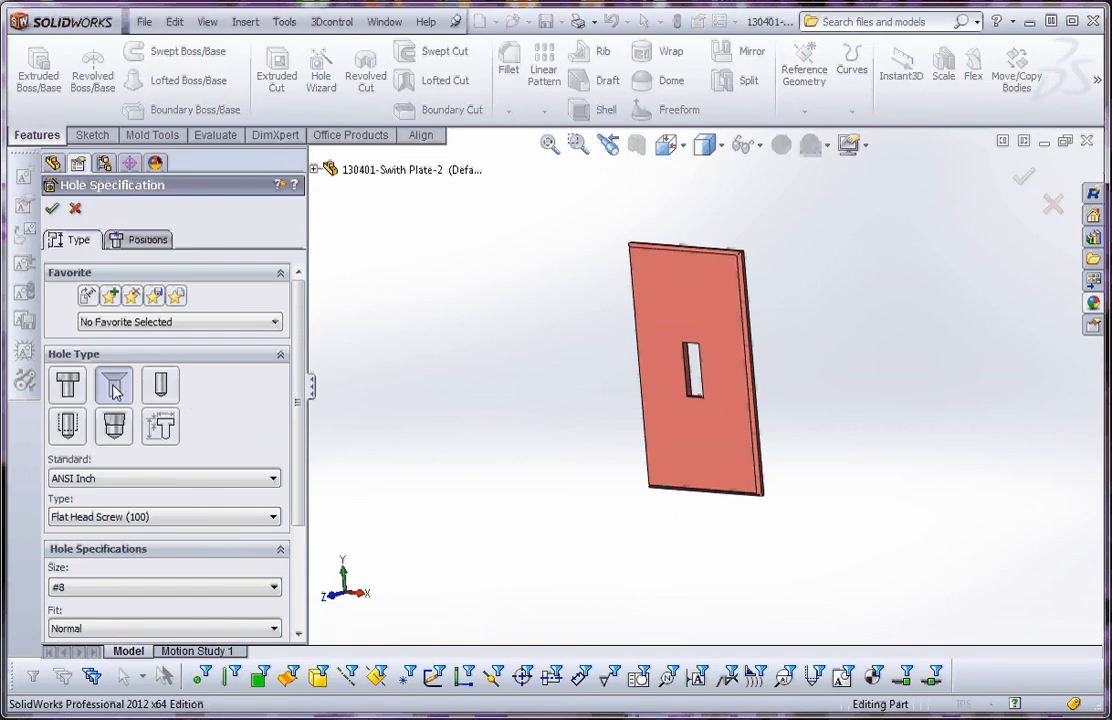
pyautogui.click(315, 171)
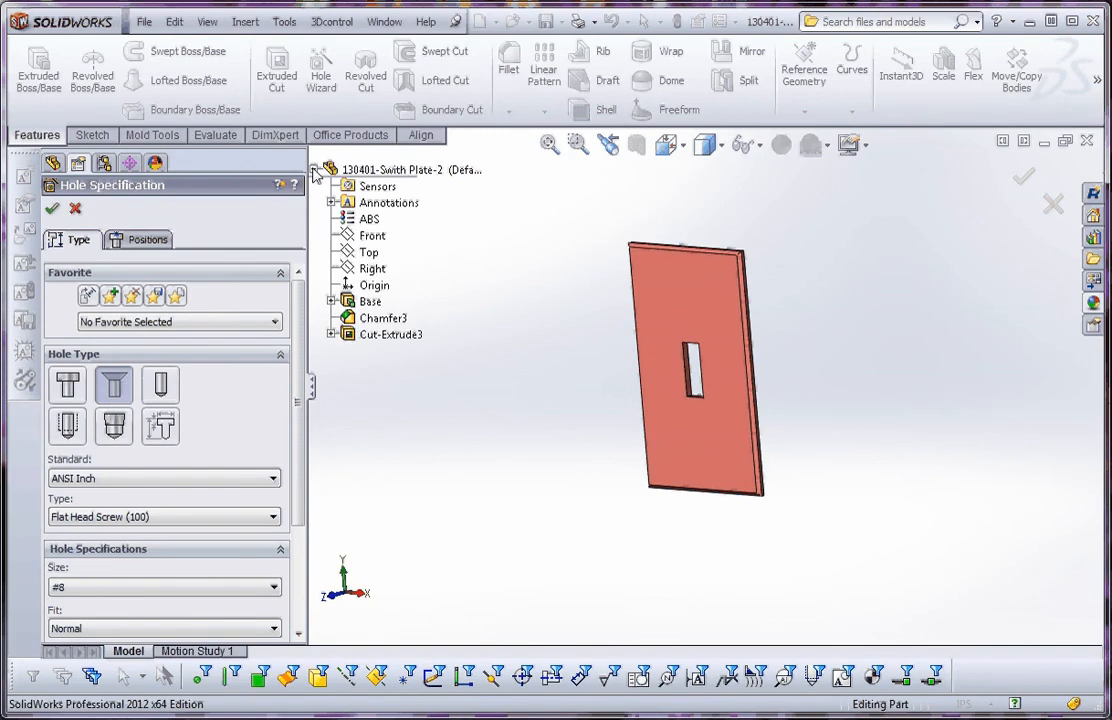
pyautogui.click(331, 301)
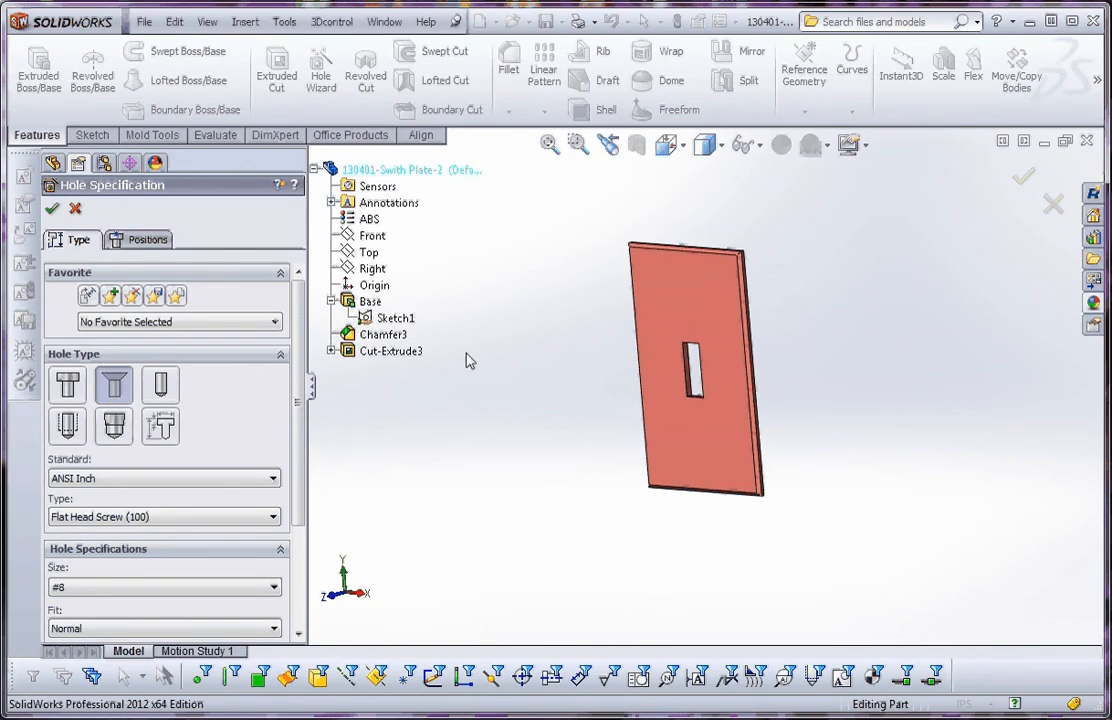
pyautogui.rightClick(393, 318)
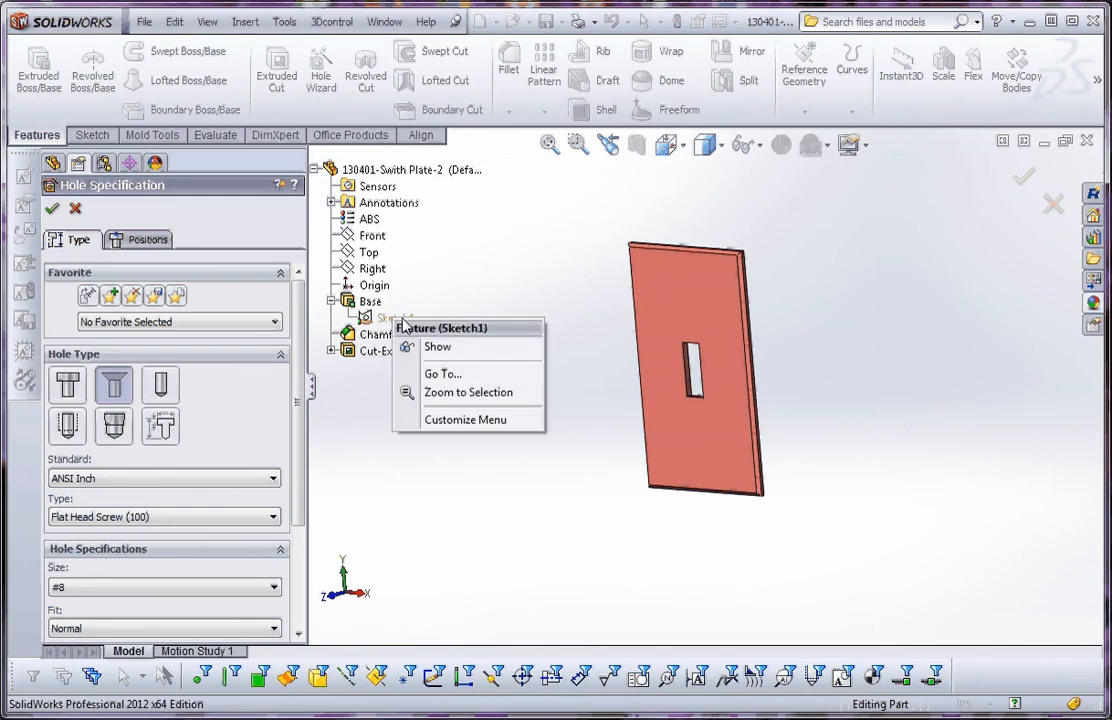
pyautogui.click(452, 349)
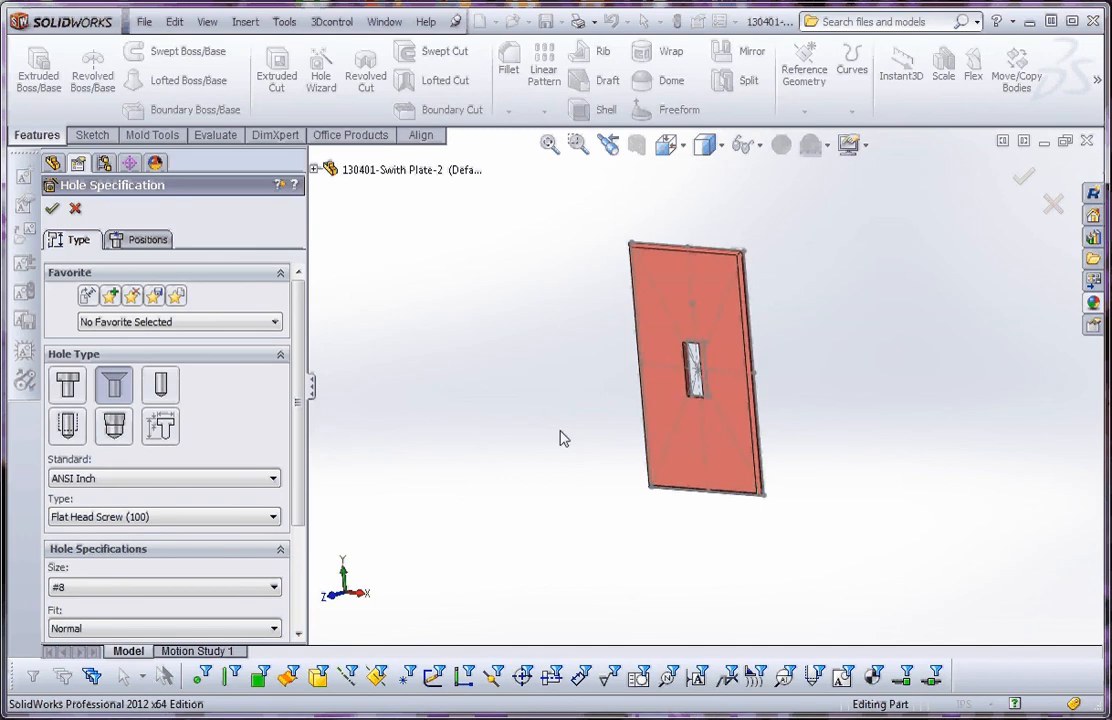
pyautogui.moveTo(561, 434); pyautogui.dragTo(580, 418, button='middle')
pyautogui.scroll(-1, 710, 384)
pyautogui.scroll(-4, 705, 330)
pyautogui.scroll(3, 700, 250)
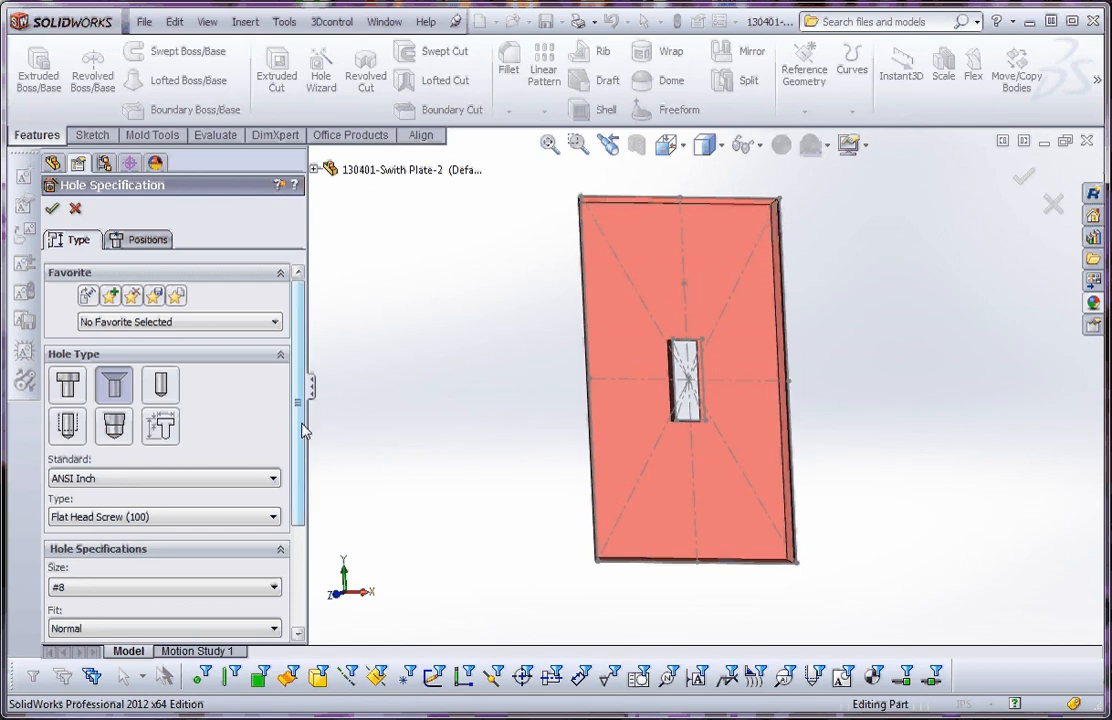
# - Place two Through All countersunk holes on the front face, at the sketch point above the opening and on the vertical centerline below it, and apply
pyautogui.moveTo(302, 428); pyautogui.dragTo(301, 448)
pyautogui.scroll(-2, 292, 470)
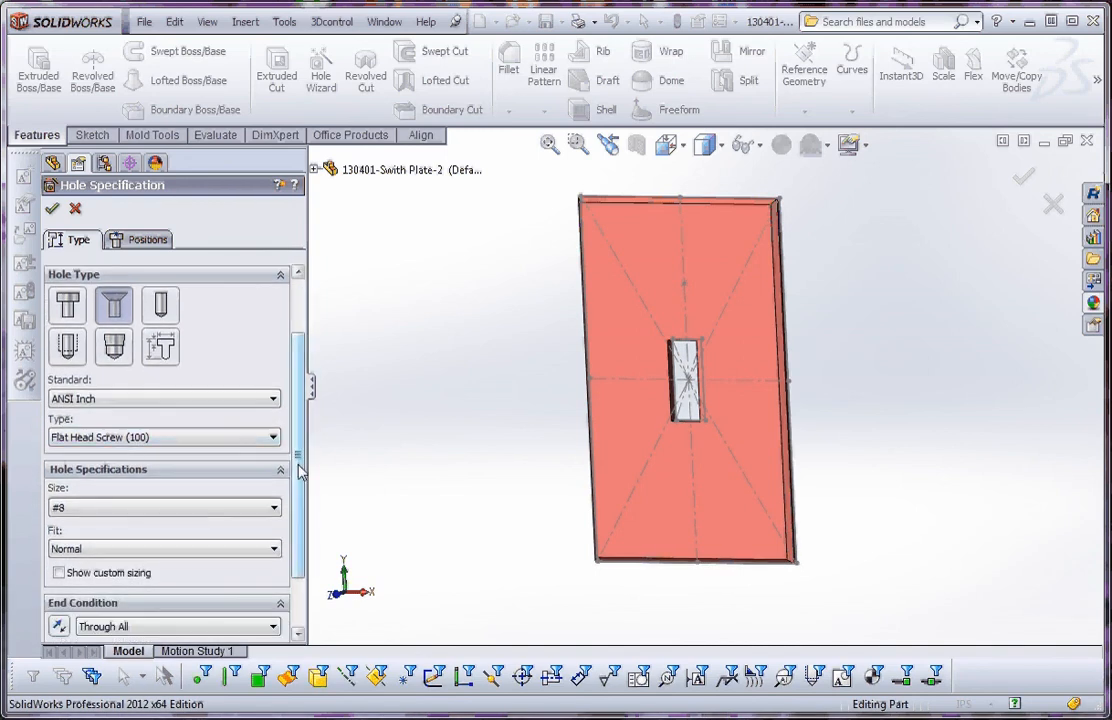
pyautogui.scroll(-2, 300, 510)
pyautogui.scroll(-1, 300, 510)
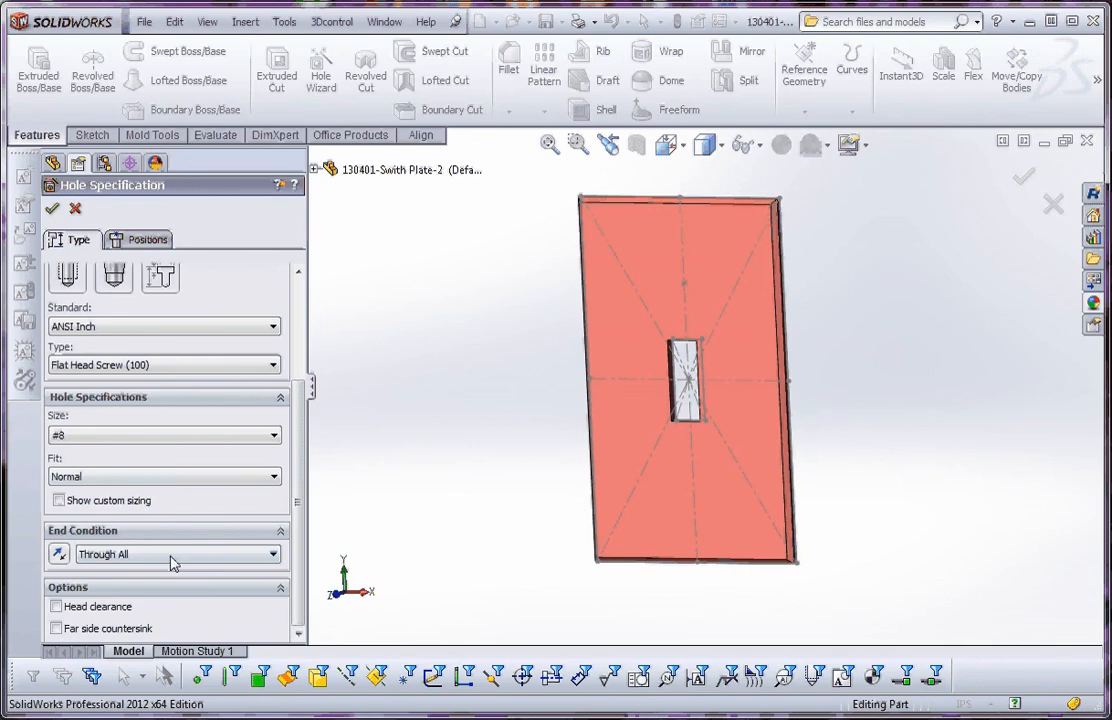
pyautogui.click(135, 240)
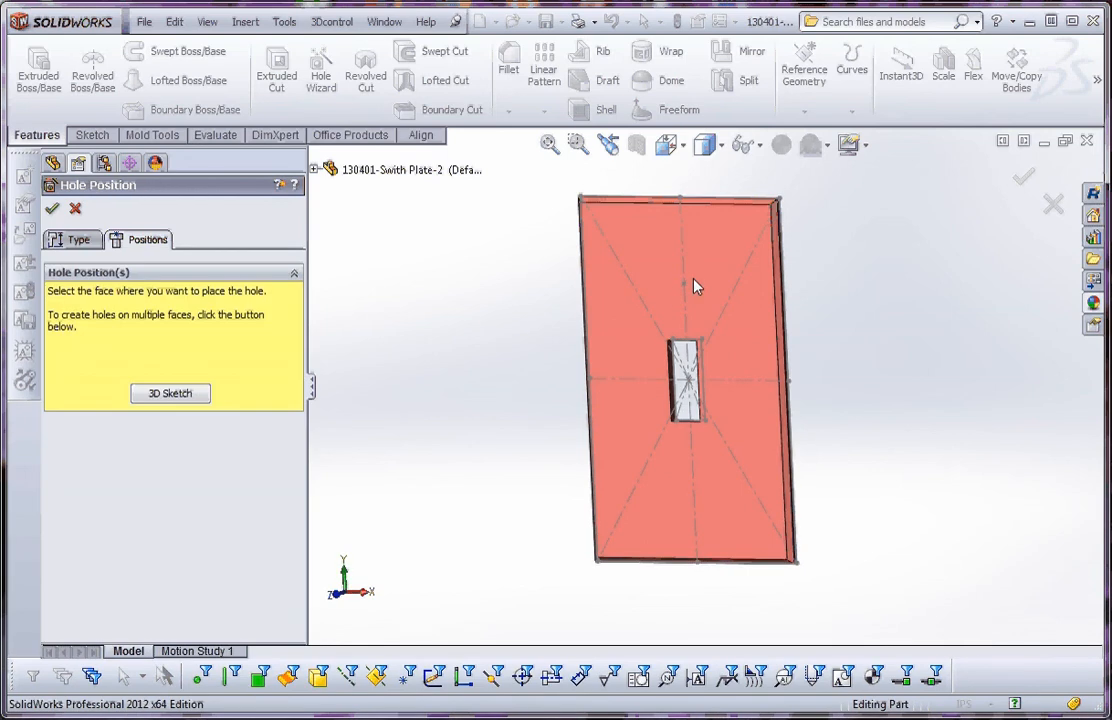
pyautogui.click(640, 241)
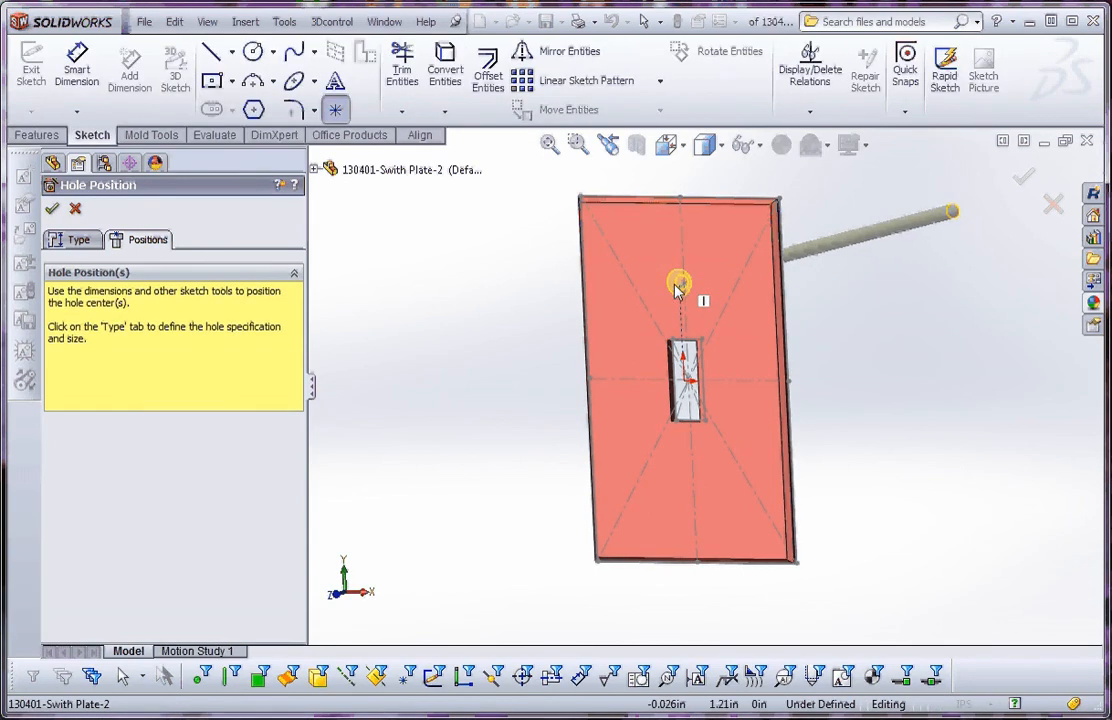
pyautogui.click(686, 147)
pyautogui.click(786, 244)
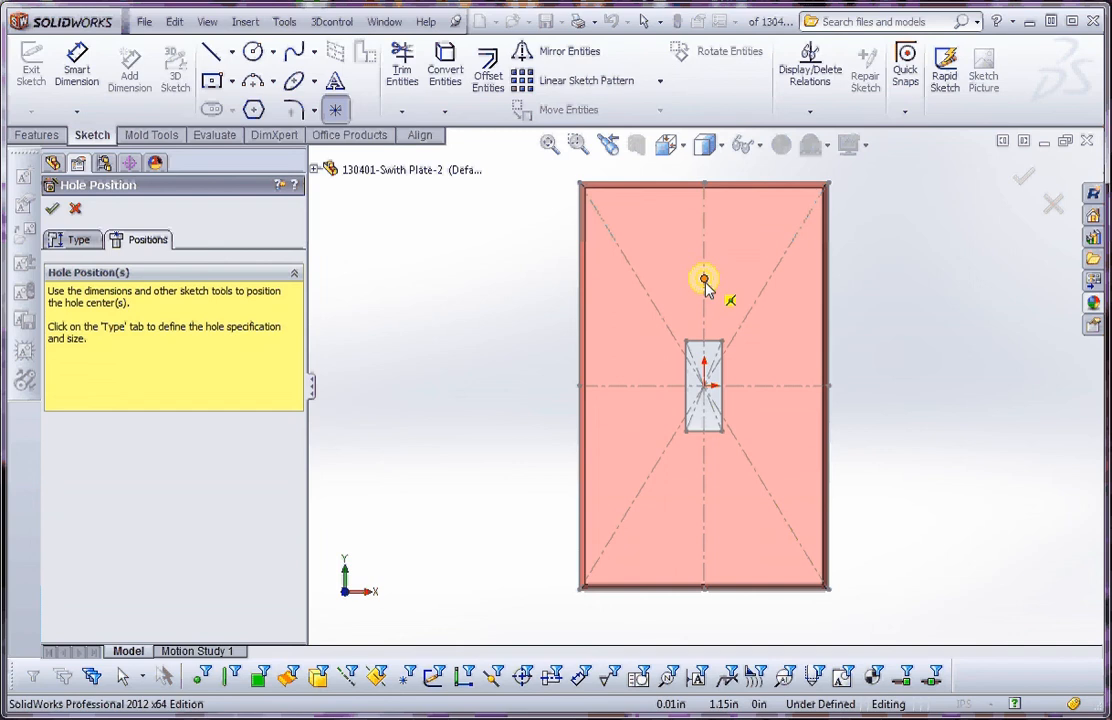
pyautogui.click(704, 280)
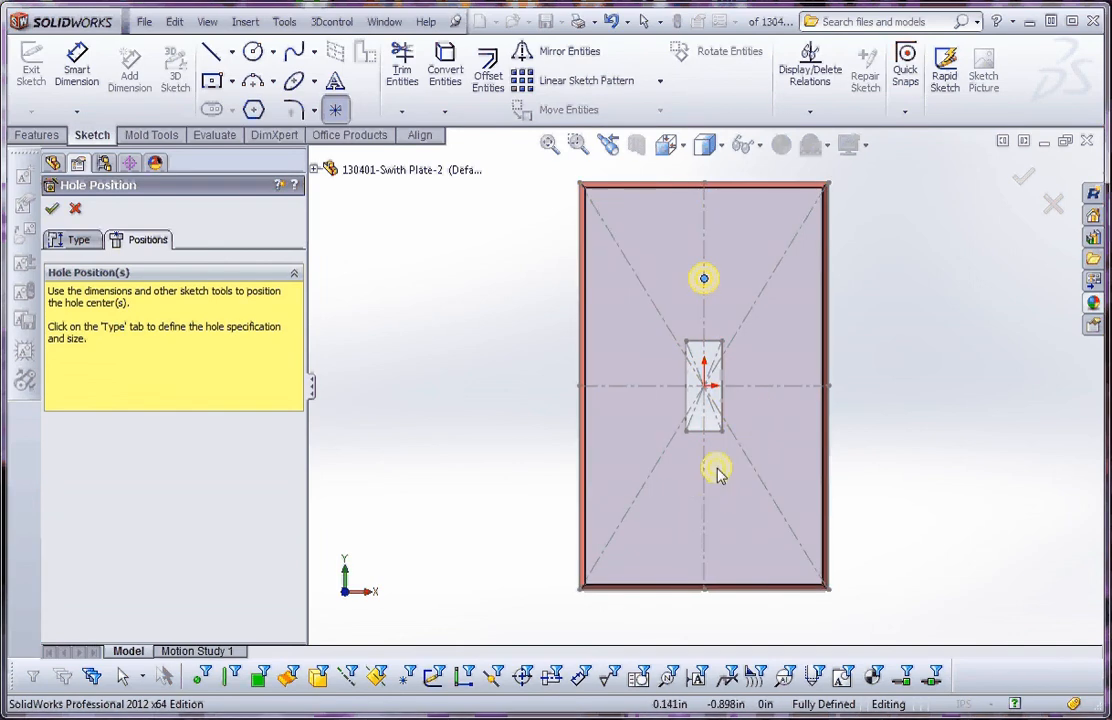
pyautogui.click(704, 522)
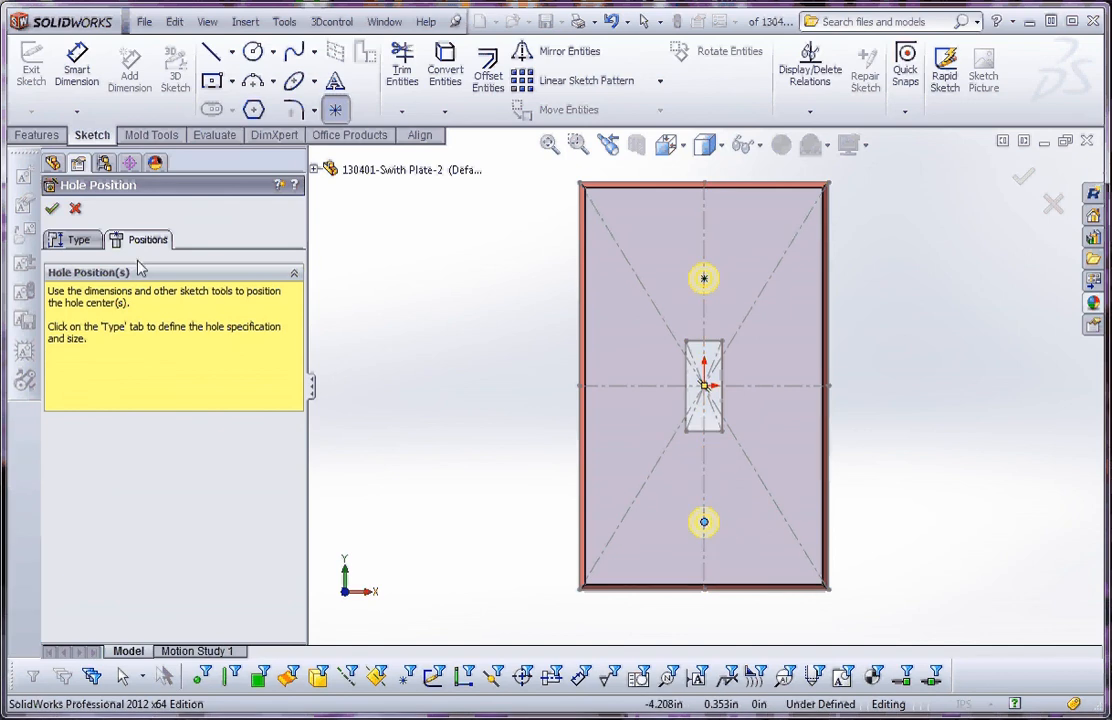
pyautogui.click(52, 208)
# - Reopen Sketch1 for editing and add a sketch point below the opening, left of the vertical centerline, at about X -0.45 in, Y -1.55 in
pyautogui.click(226, 383)
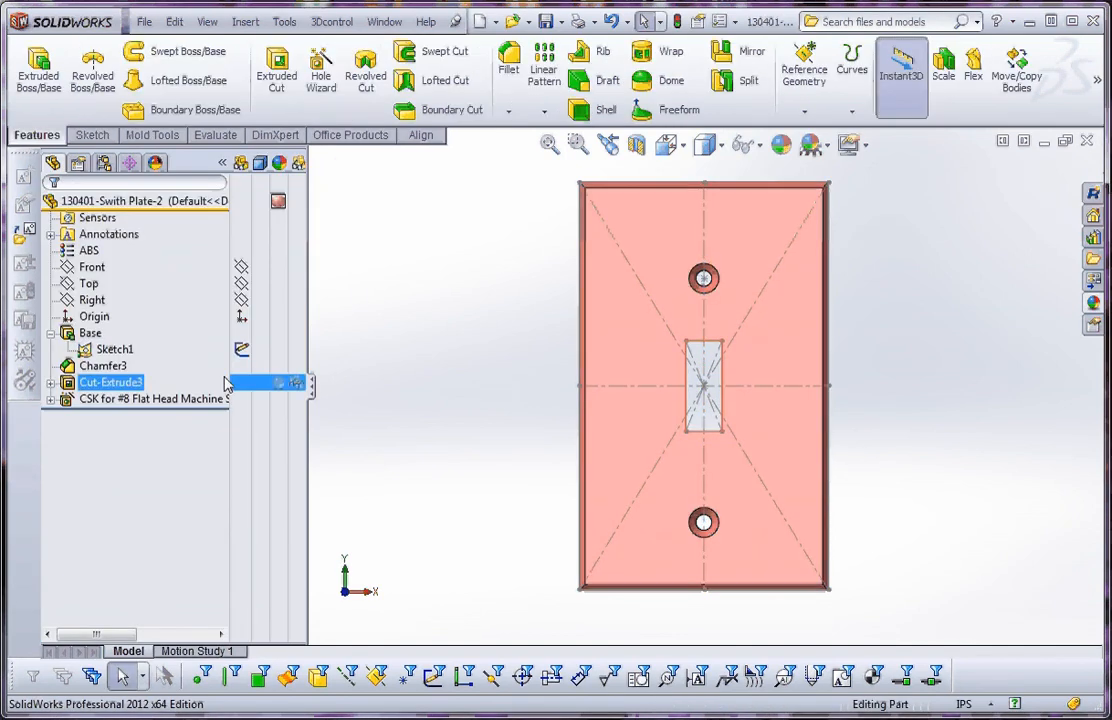
pyautogui.click(218, 349)
pyautogui.rightClick(218, 349)
pyautogui.click(150, 318)
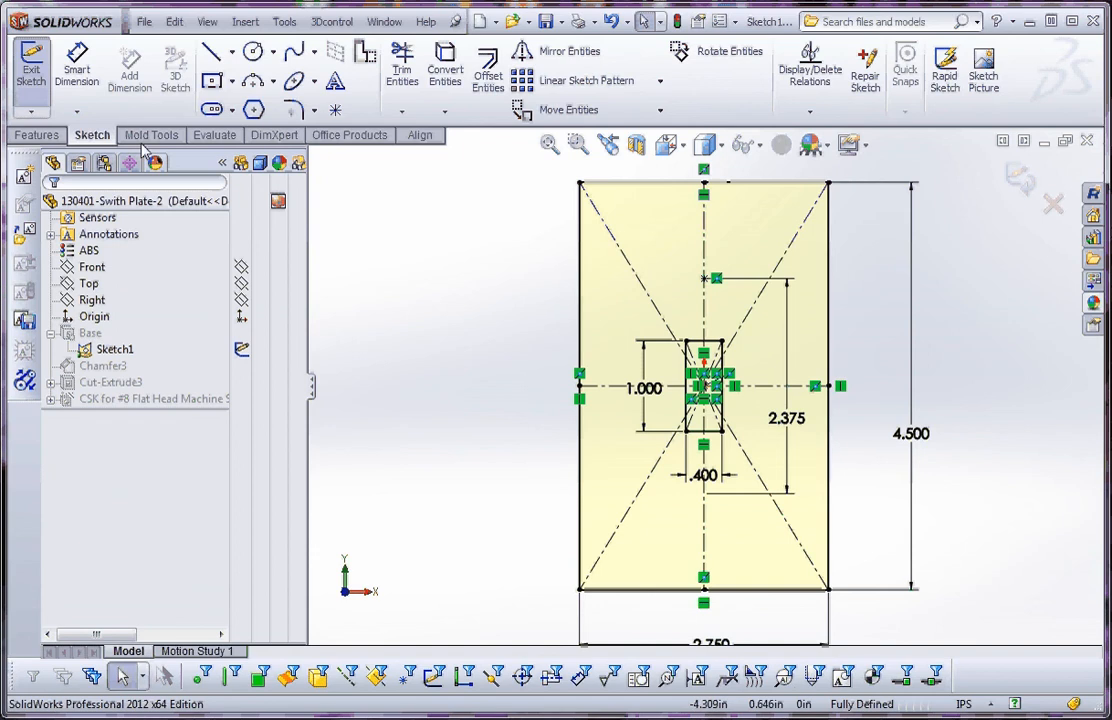
pyautogui.click(335, 109)
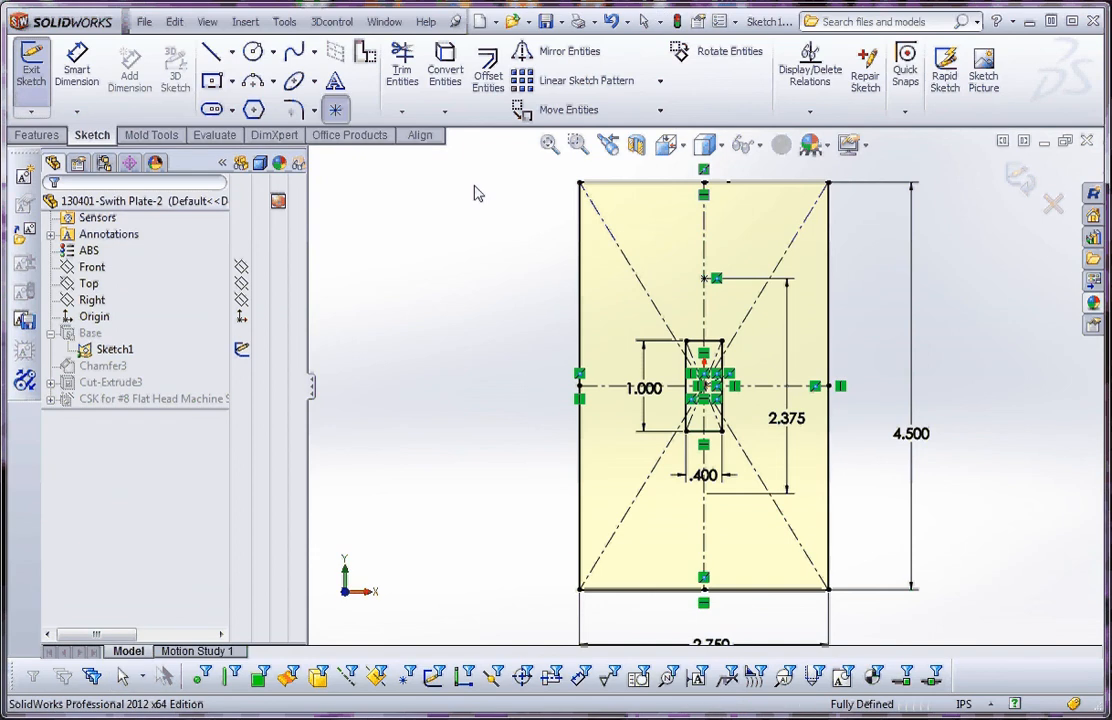
pyautogui.click(663, 526)
pyautogui.press('Escape')
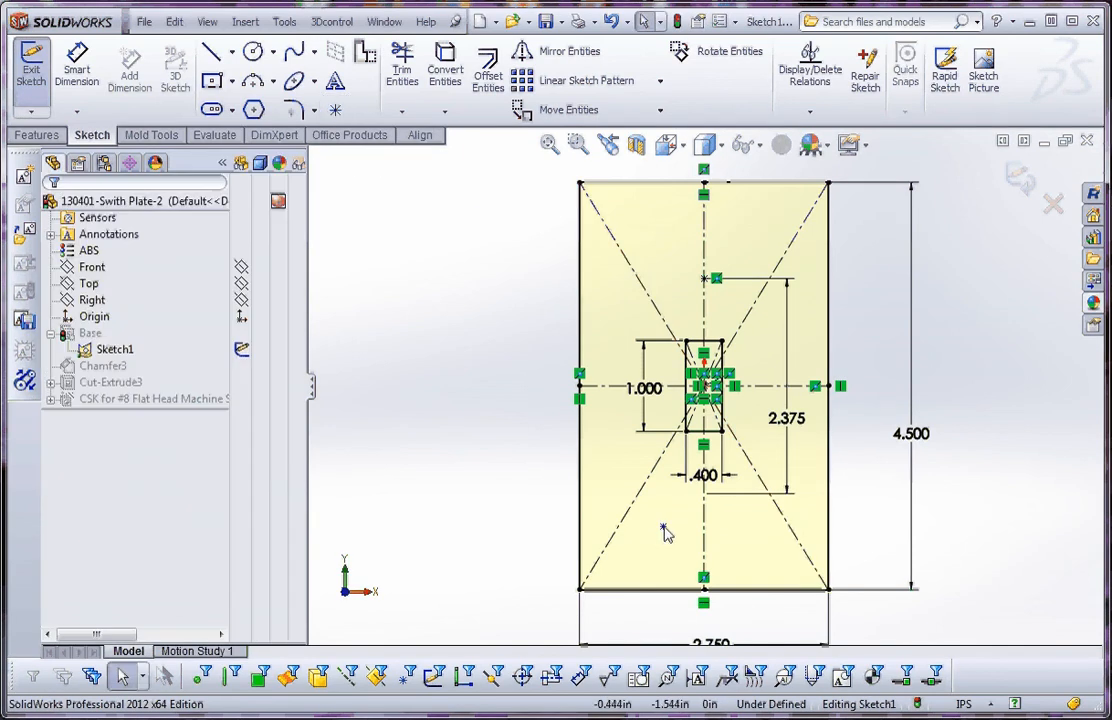
# - Make the new point and the upper screw hole point symmetric about the horizontal centerline, and rebuild the part
pyautogui.click(663, 526)
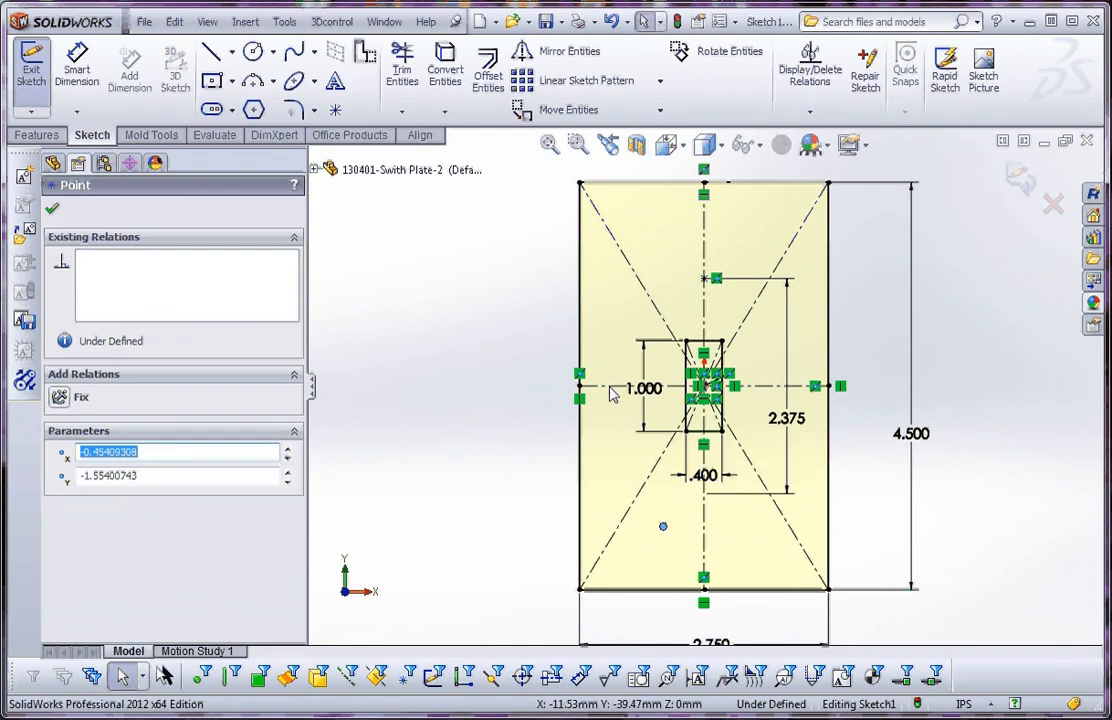
pyautogui.keyDown('ctrl'); pyautogui.click(705, 279); pyautogui.keyUp('ctrl')
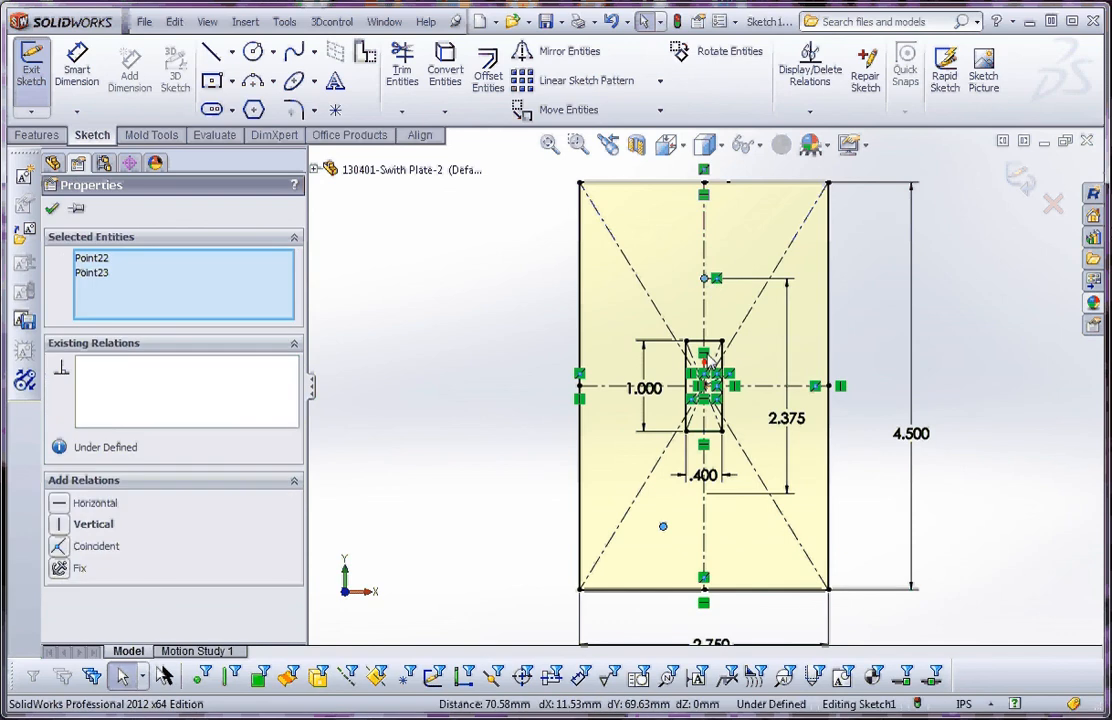
pyautogui.keyDown('ctrl'); pyautogui.click(621, 390); pyautogui.keyUp('ctrl')
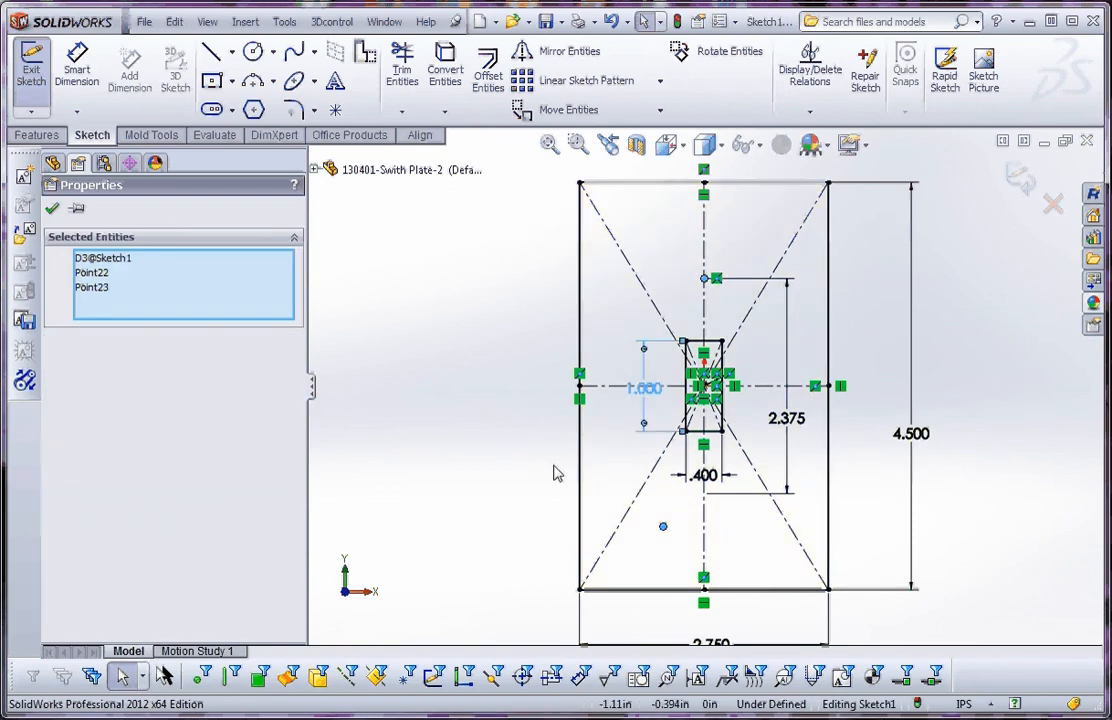
pyautogui.keyDown('ctrl'); pyautogui.click(627, 386); pyautogui.keyUp('ctrl')
pyautogui.keyDown('ctrl'); pyautogui.click(647, 397); pyautogui.keyUp('ctrl')
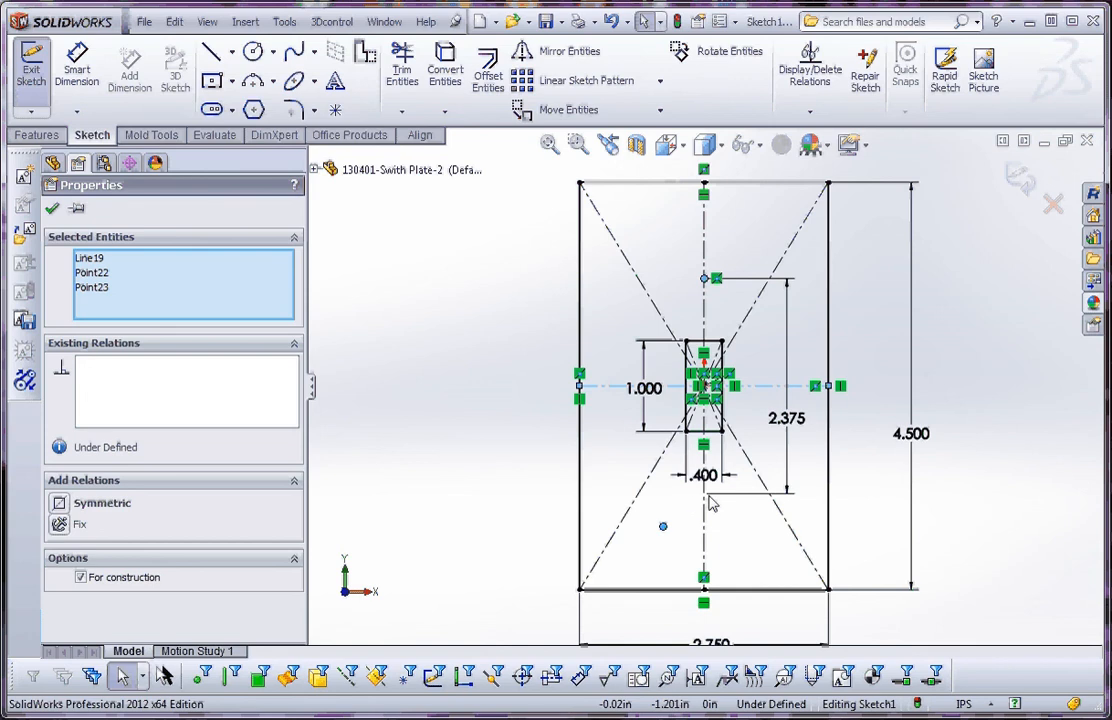
pyautogui.click(60, 507)
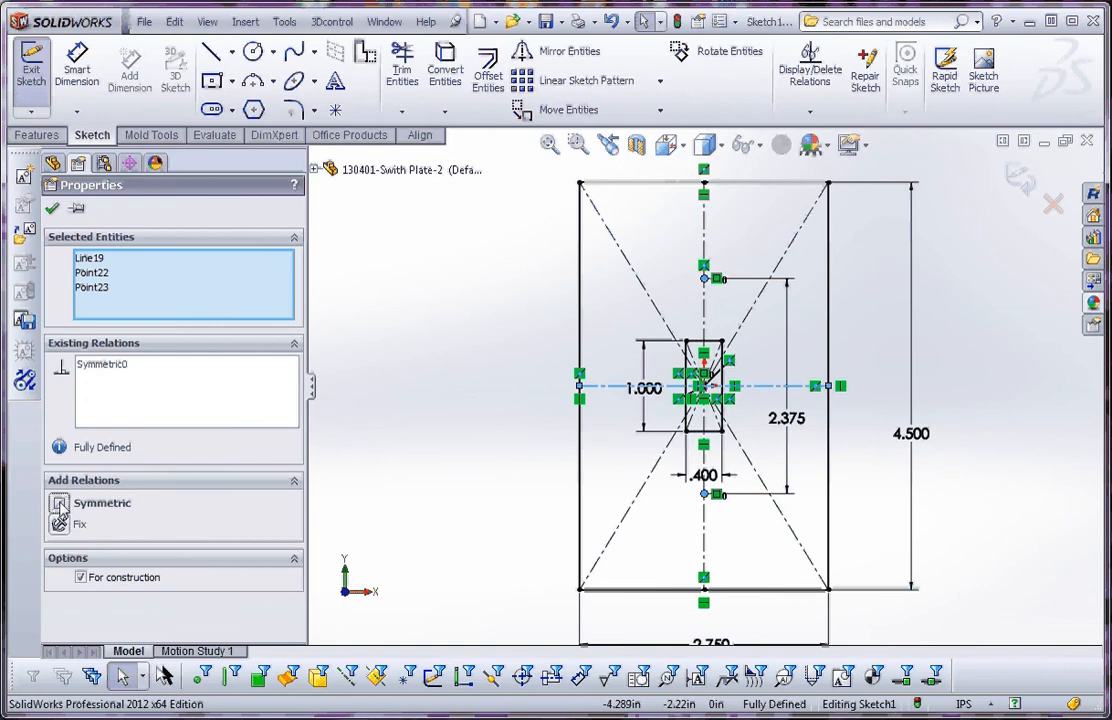
pyautogui.click(372, 526)
pyautogui.press('z')
pyautogui.scroll(-6, 730, 481)
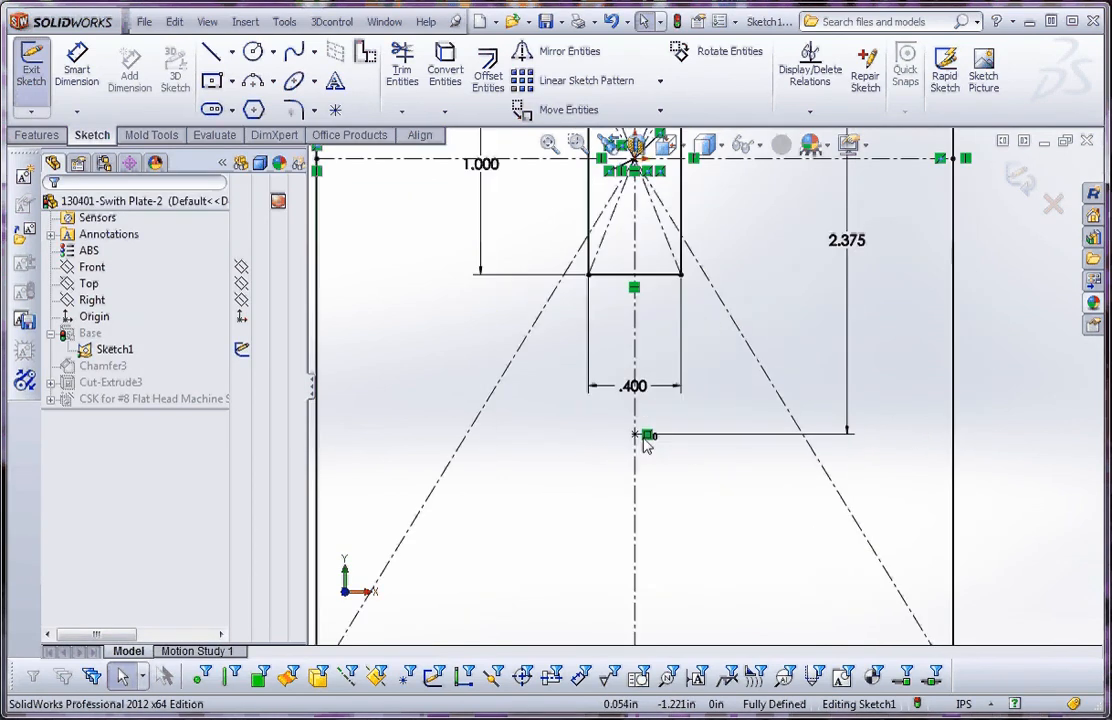
pyautogui.click(636, 435)
pyautogui.click(587, 484)
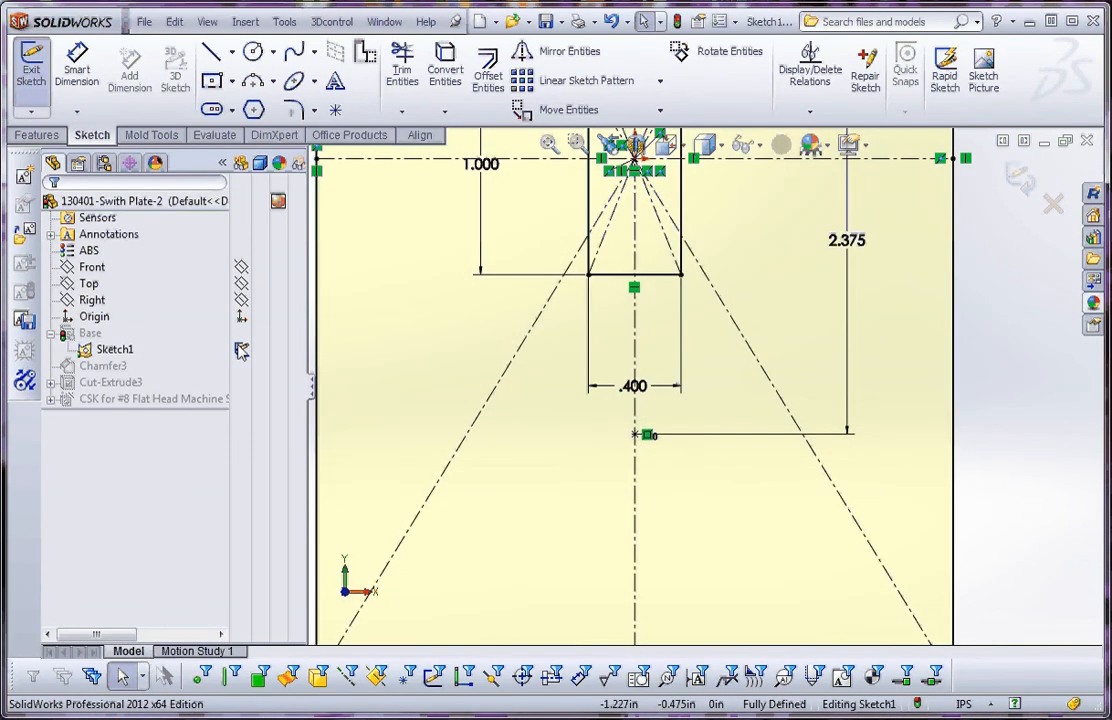
pyautogui.click(677, 21)
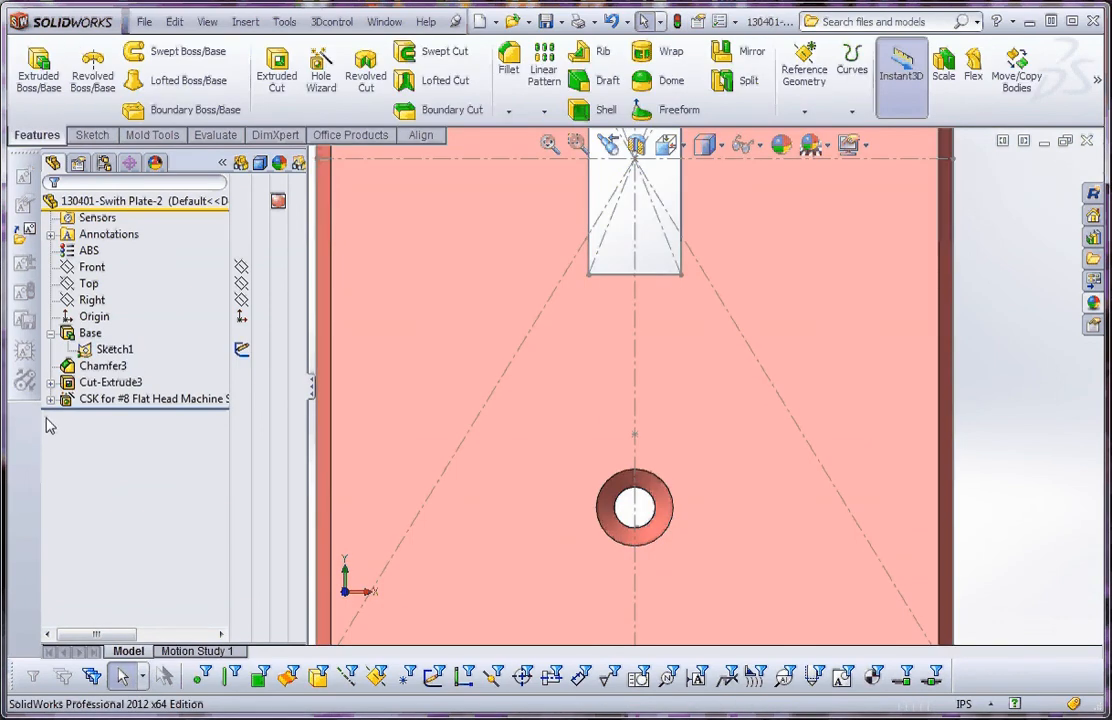
# - Edit the countersunk holes' position sketch, moving the lower hole point onto Sketch1's mirrored point, and rebuild the part
pyautogui.click(51, 383)
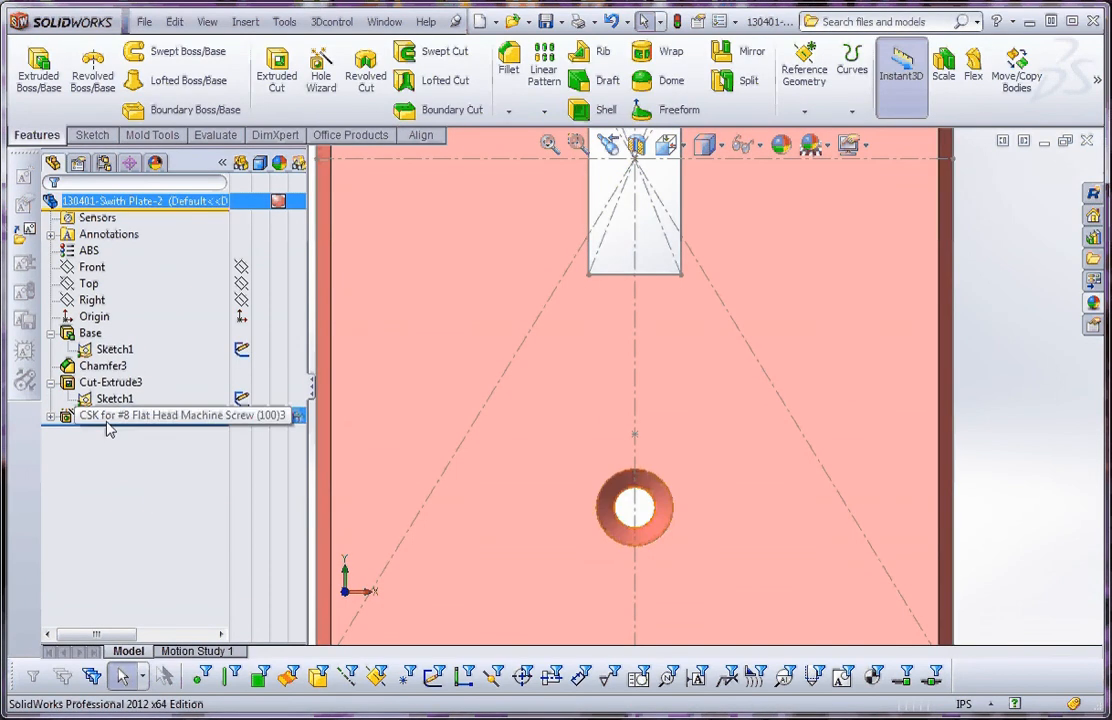
pyautogui.click(50, 416)
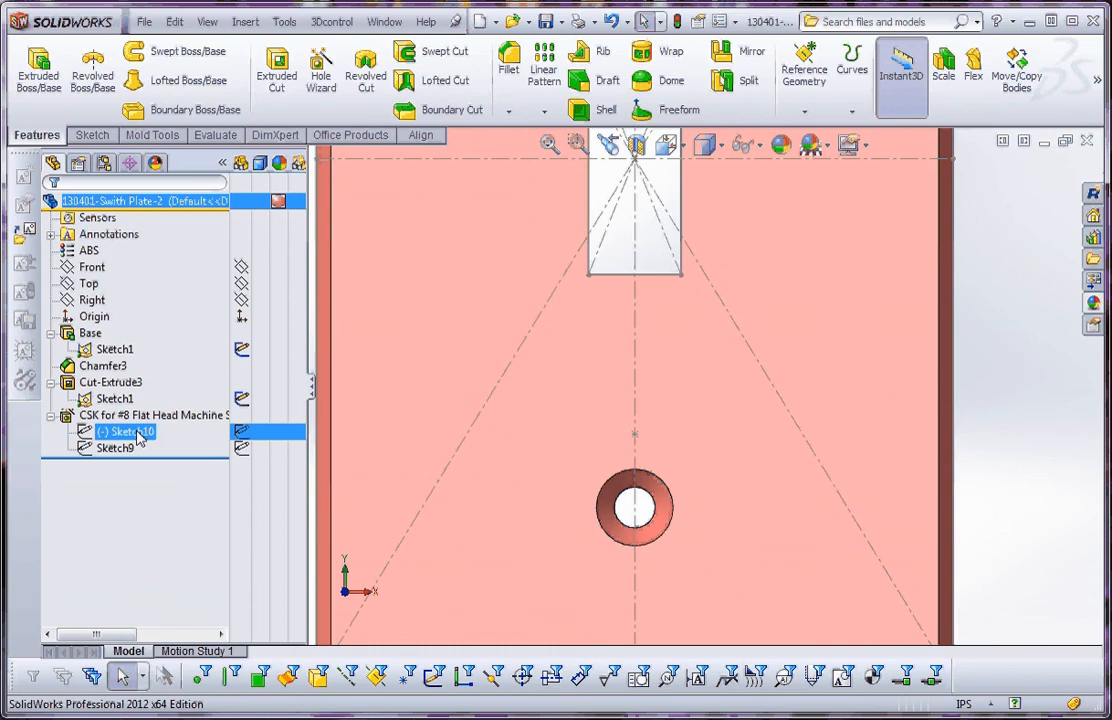
pyautogui.scroll(-5, 630, 550)
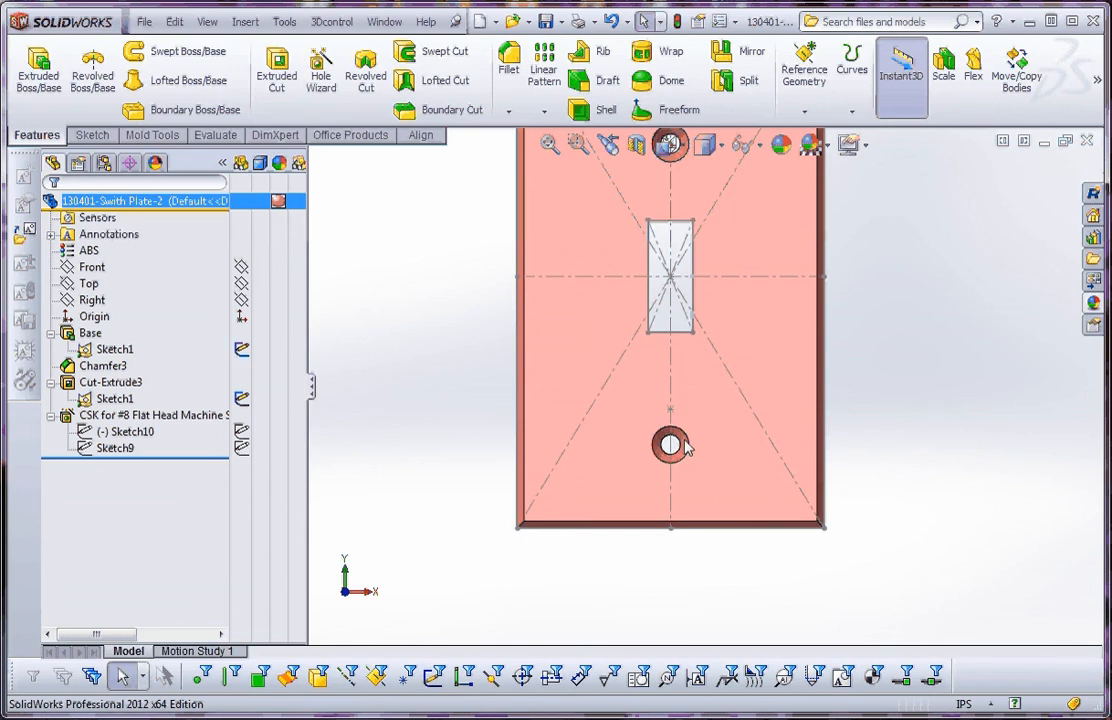
pyautogui.click(110, 432)
pyautogui.rightClick(110, 437)
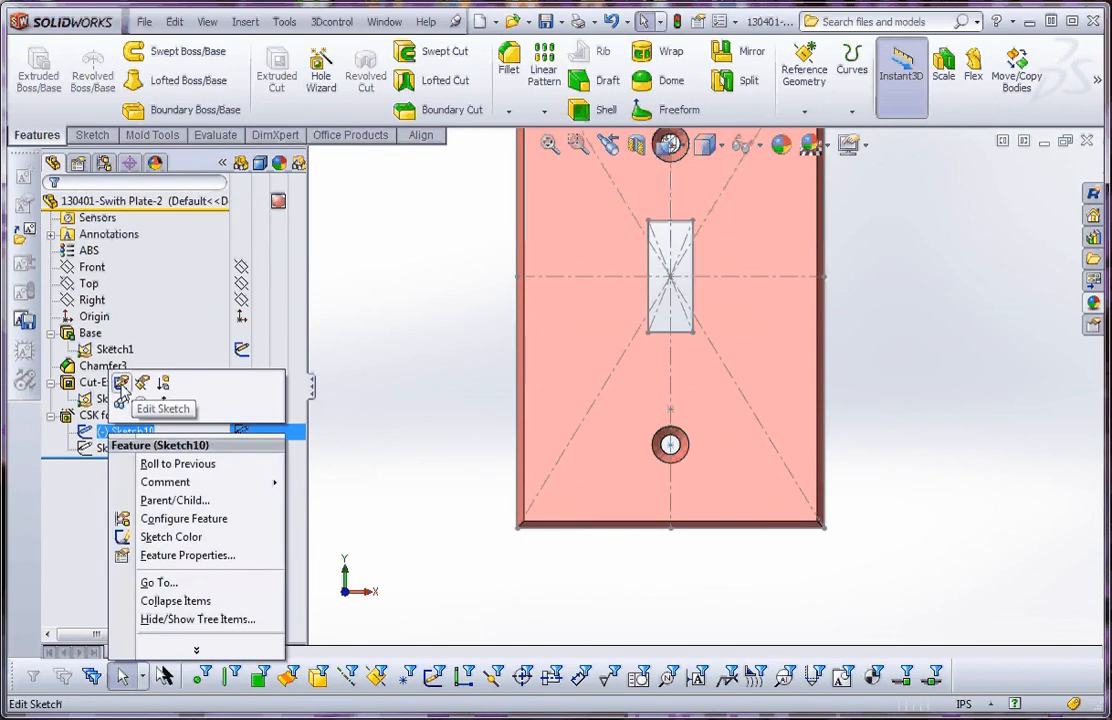
pyautogui.click(135, 390)
pyautogui.moveTo(681, 443)
pyautogui.mouseDown()
pyautogui.moveTo(680, 378)
pyautogui.moveTo(674, 420)
pyautogui.moveTo(670, 410)
pyautogui.mouseUp()
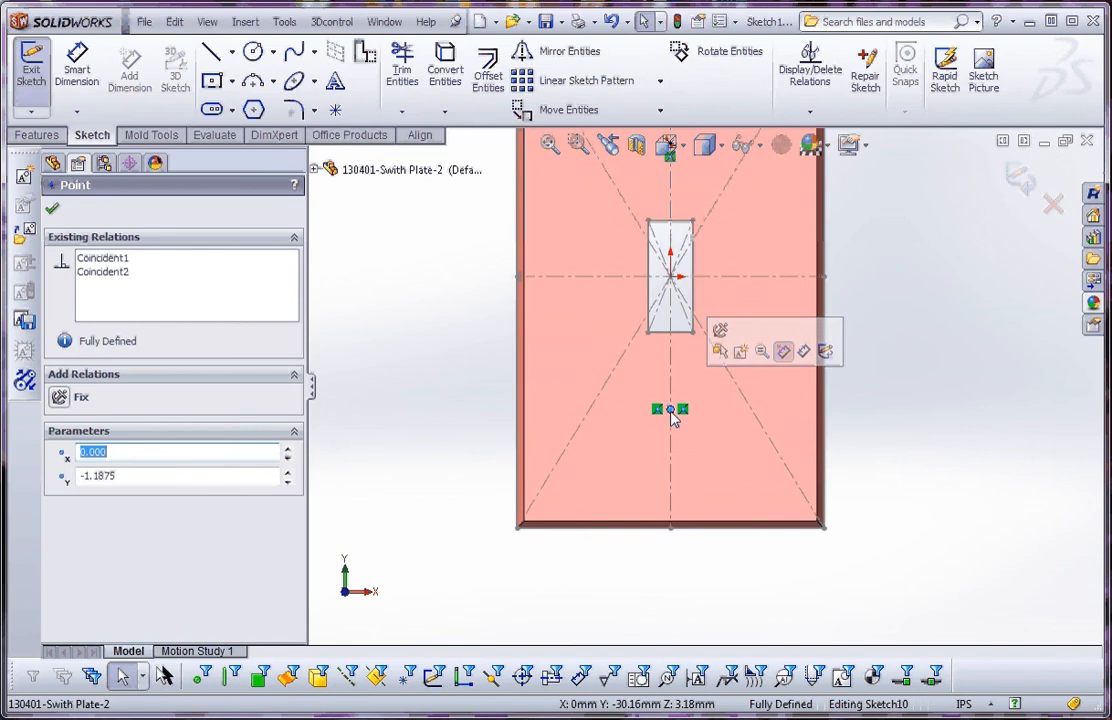
pyautogui.click(53, 212)
pyautogui.press('f')
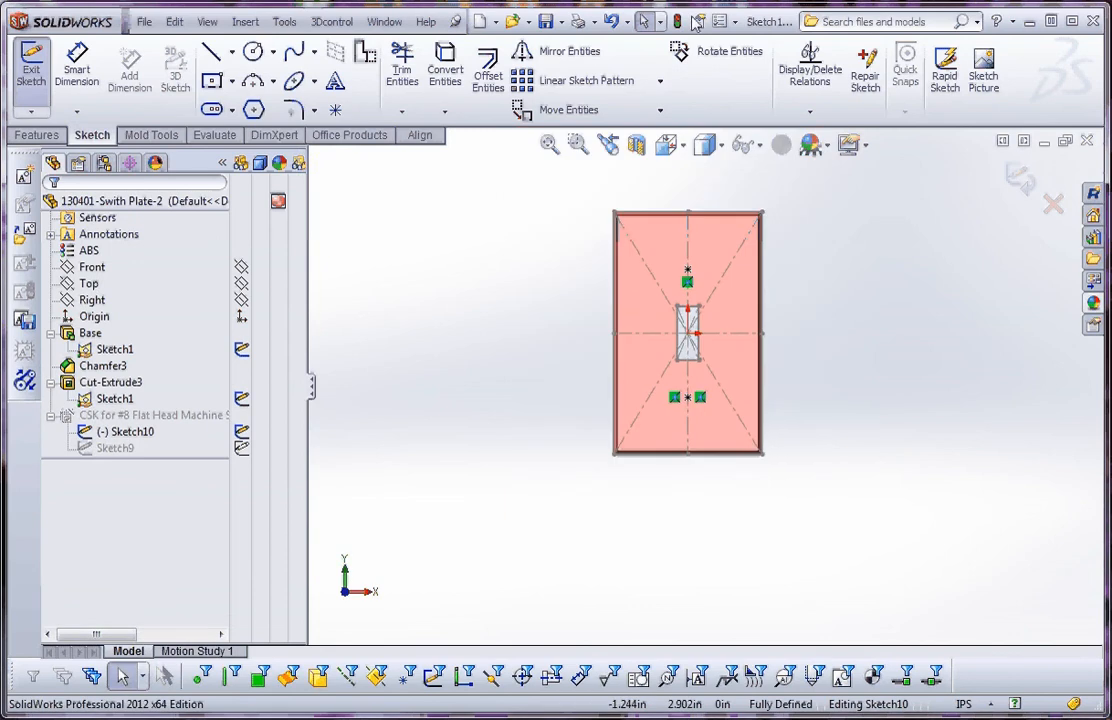
pyautogui.click(677, 21)
# - Shell the plate with a 0.050 in wall thickness, removing its back face
pyautogui.moveTo(583, 414)
pyautogui.mouseDown(button='middle')
pyautogui.moveTo(528, 428)
pyautogui.moveTo(526, 447)
pyautogui.moveTo(620, 419)
pyautogui.moveTo(479, 444)
pyautogui.moveTo(508, 411)
pyautogui.moveTo(469, 424)
pyautogui.mouseUp(button='middle')
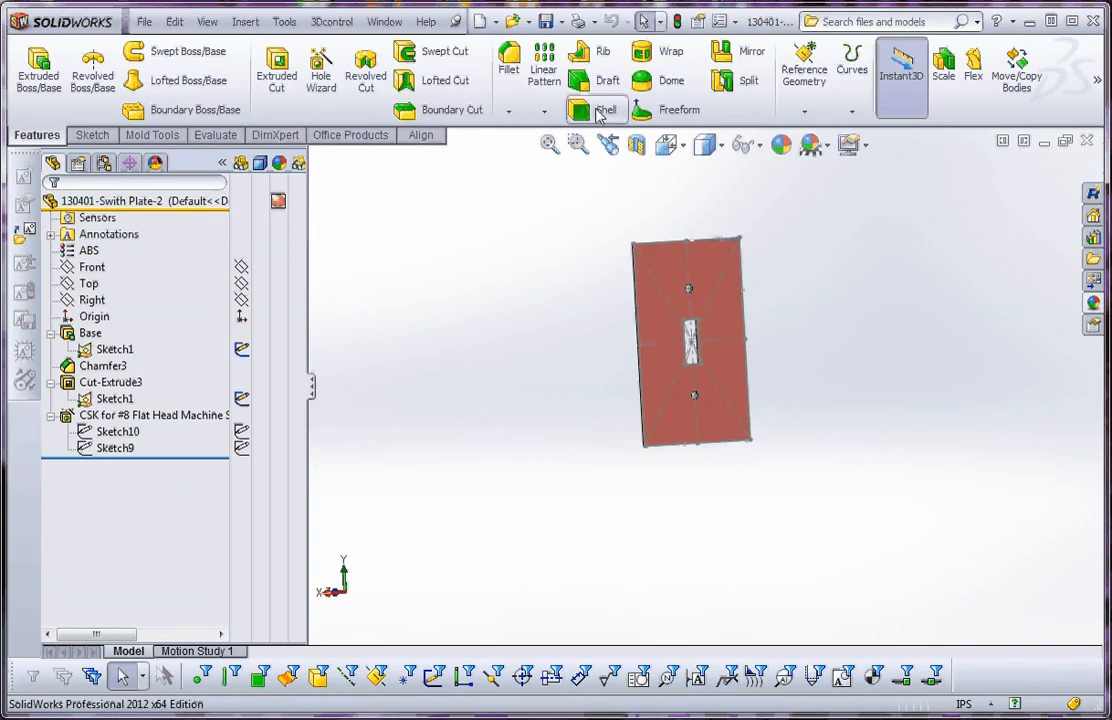
pyautogui.click(600, 112)
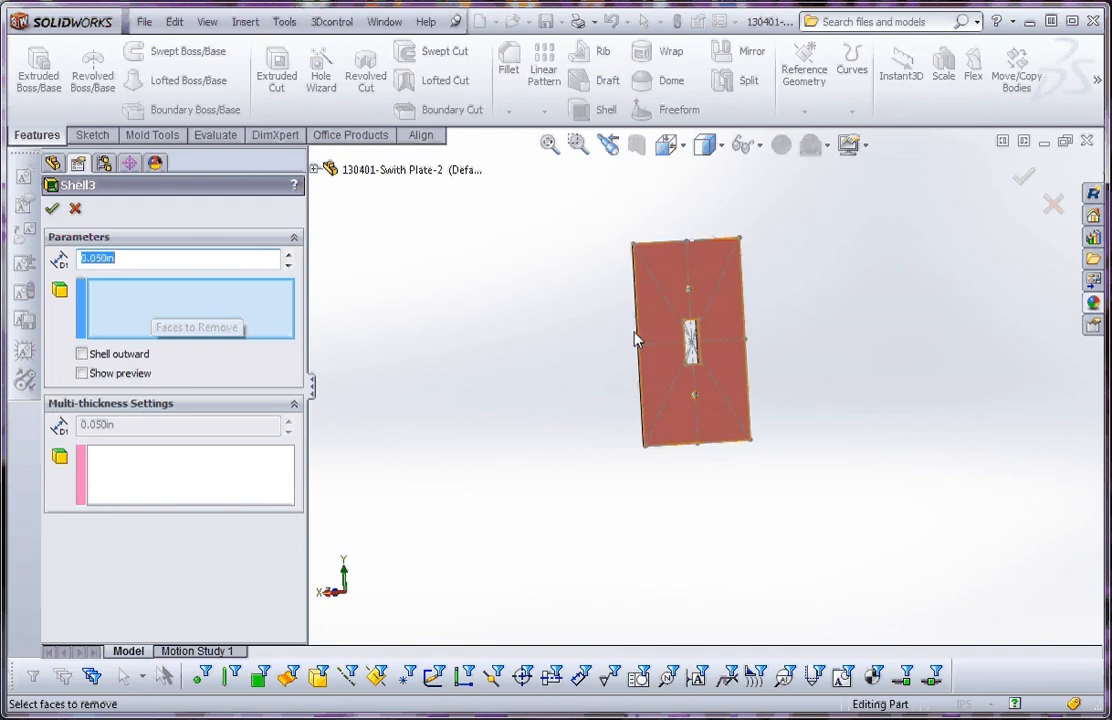
pyautogui.click(660, 323)
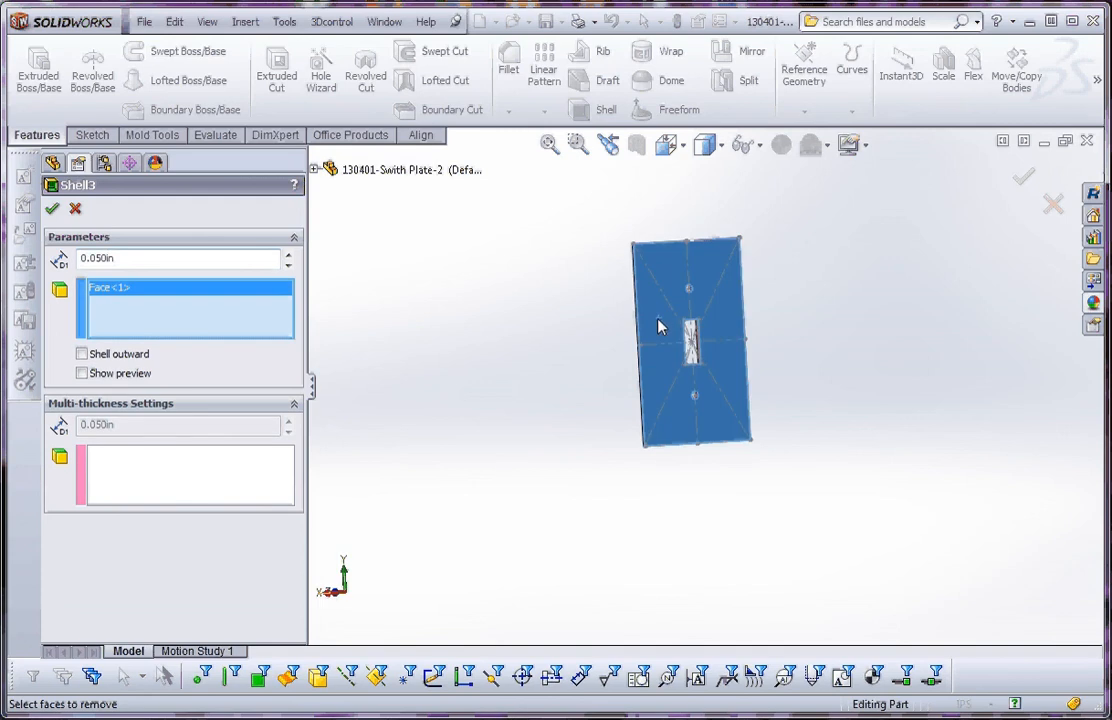
pyautogui.click(53, 208)
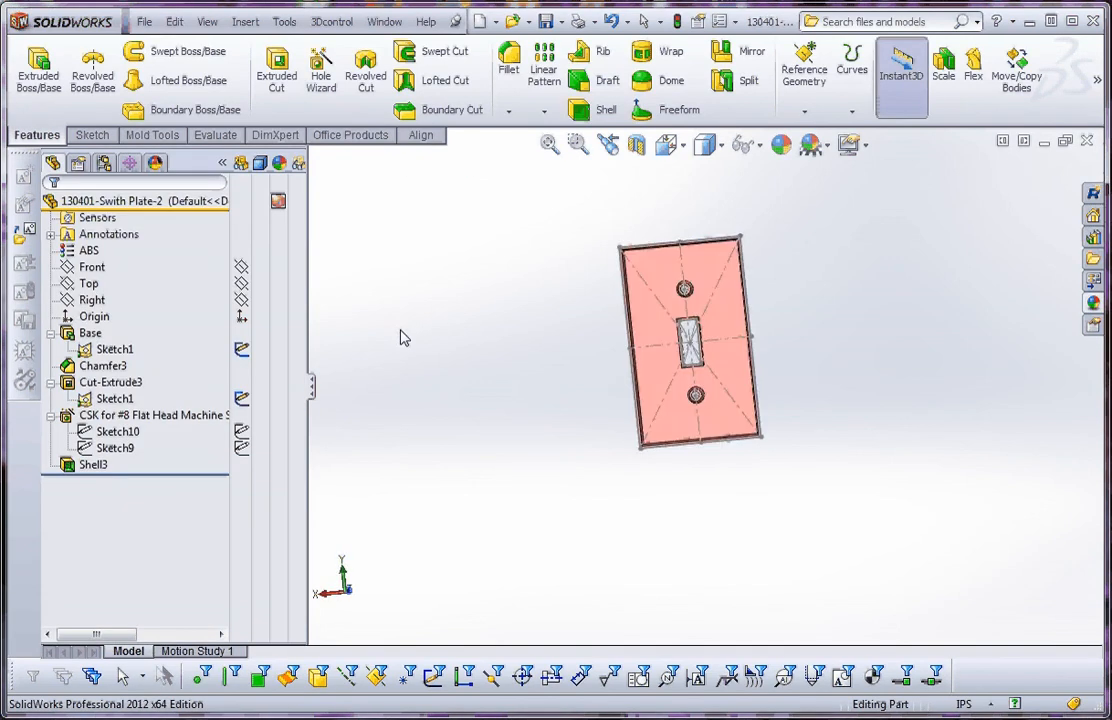
# - Hide the base feature's Sketch1 so only the shelled plate is displayed
pyautogui.moveTo(458, 330); pyautogui.dragTo(628, 347, button='middle')
pyautogui.rightClick(112, 349)
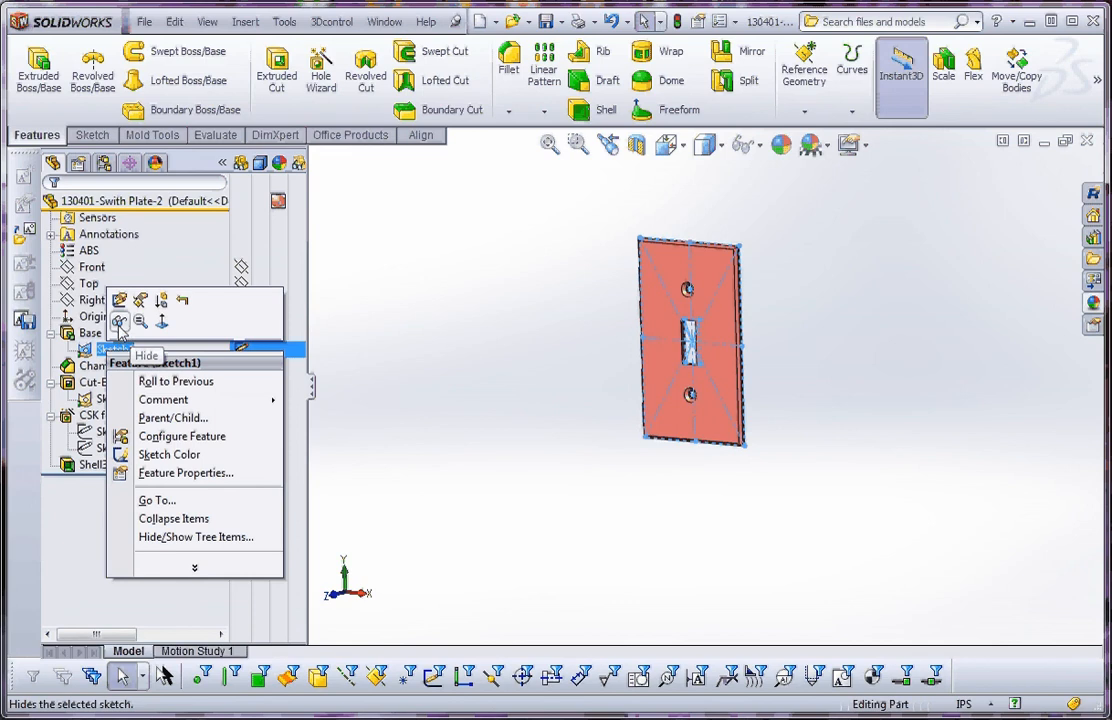
pyautogui.click(119, 327)
# - Start a line sketch on the narrow rim face around the back of the shelled plate
pyautogui.moveTo(628, 400)
pyautogui.mouseDown(button='middle')
pyautogui.moveTo(501, 385)
pyautogui.moveTo(454, 405)
pyautogui.mouseUp(button='middle')
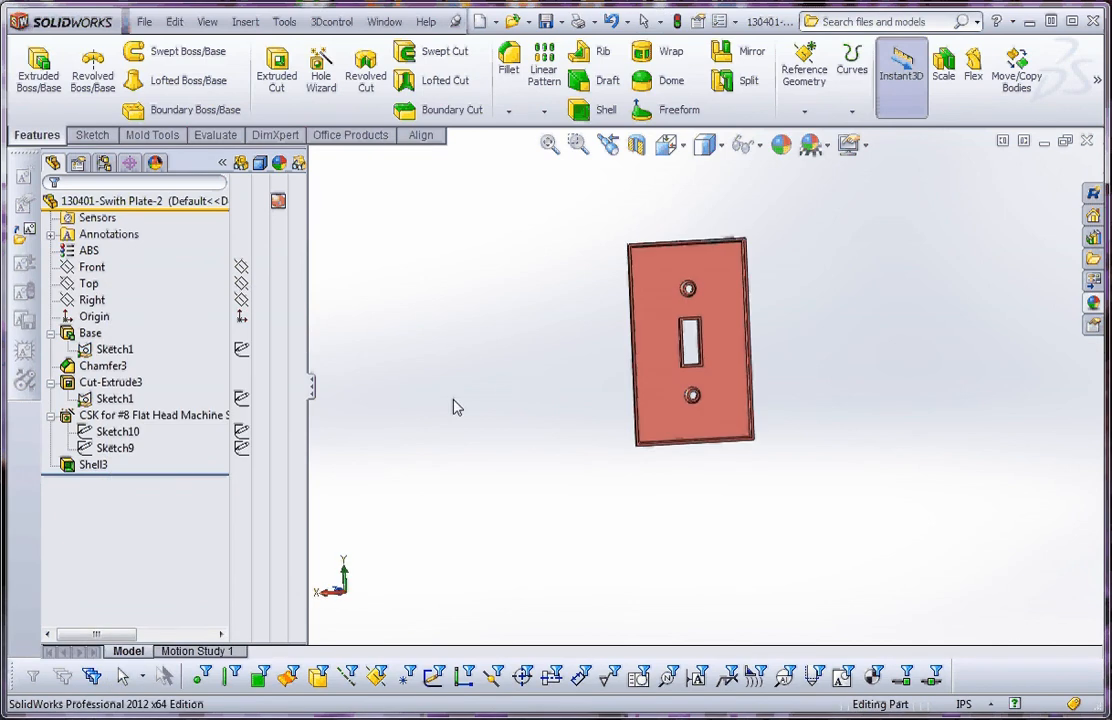
pyautogui.scroll(-3, 765, 362)
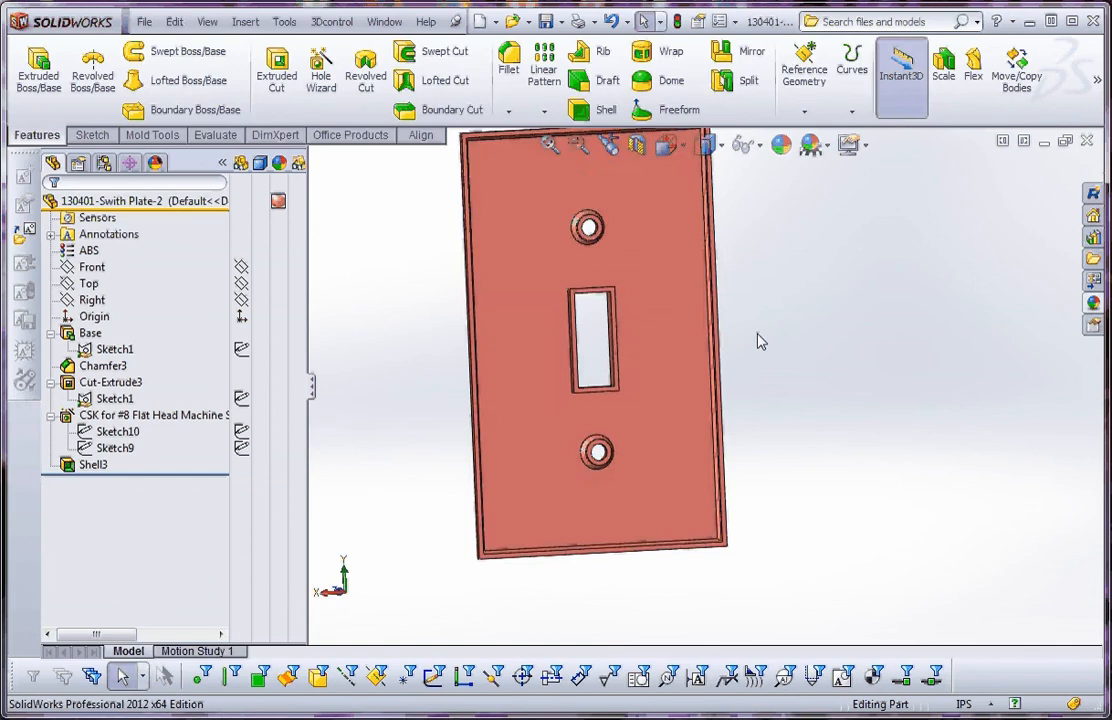
pyautogui.scroll(3, 770, 335)
pyautogui.scroll(-2, 613, 305)
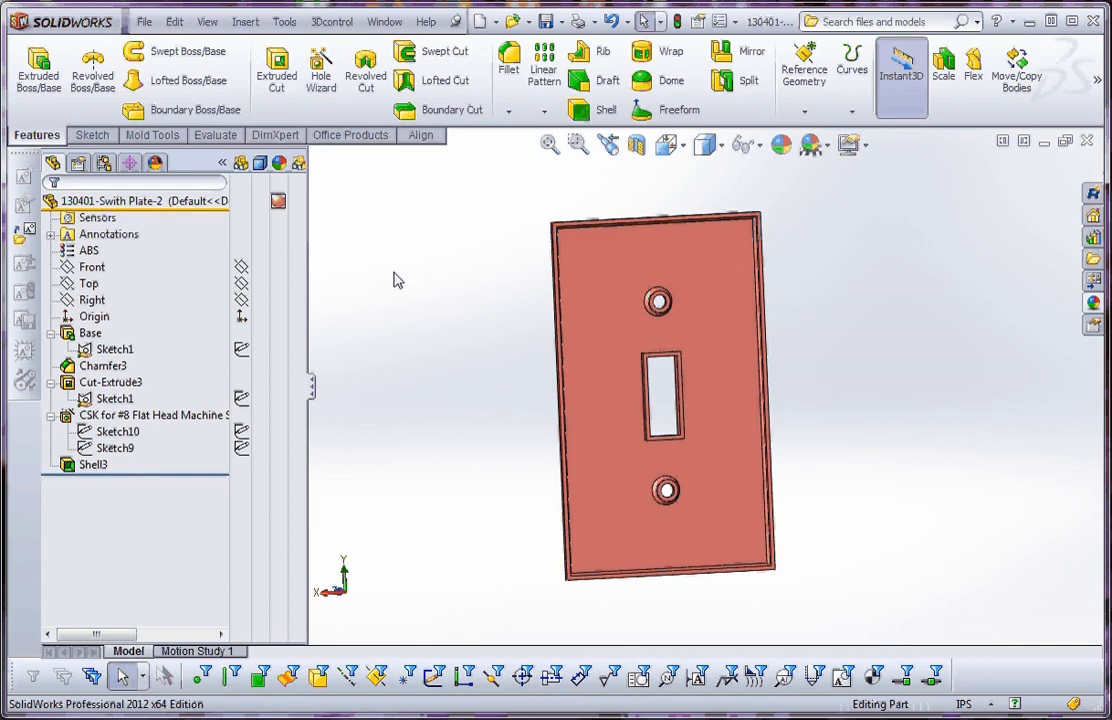
pyautogui.click(92, 134)
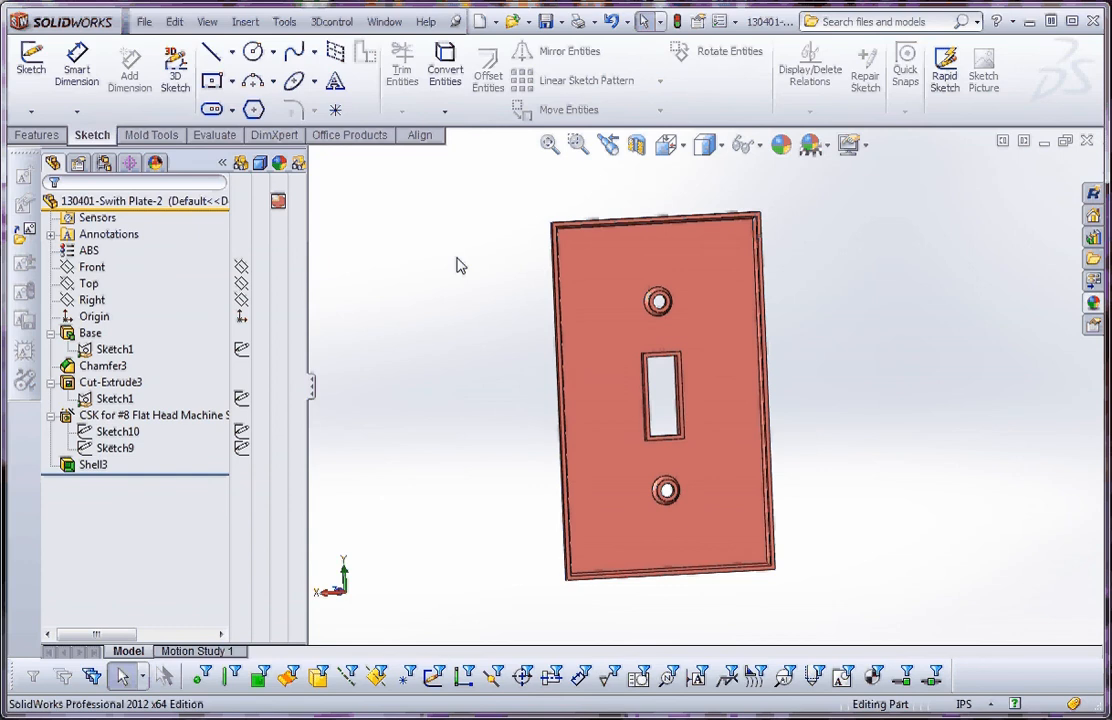
pyautogui.click(211, 80)
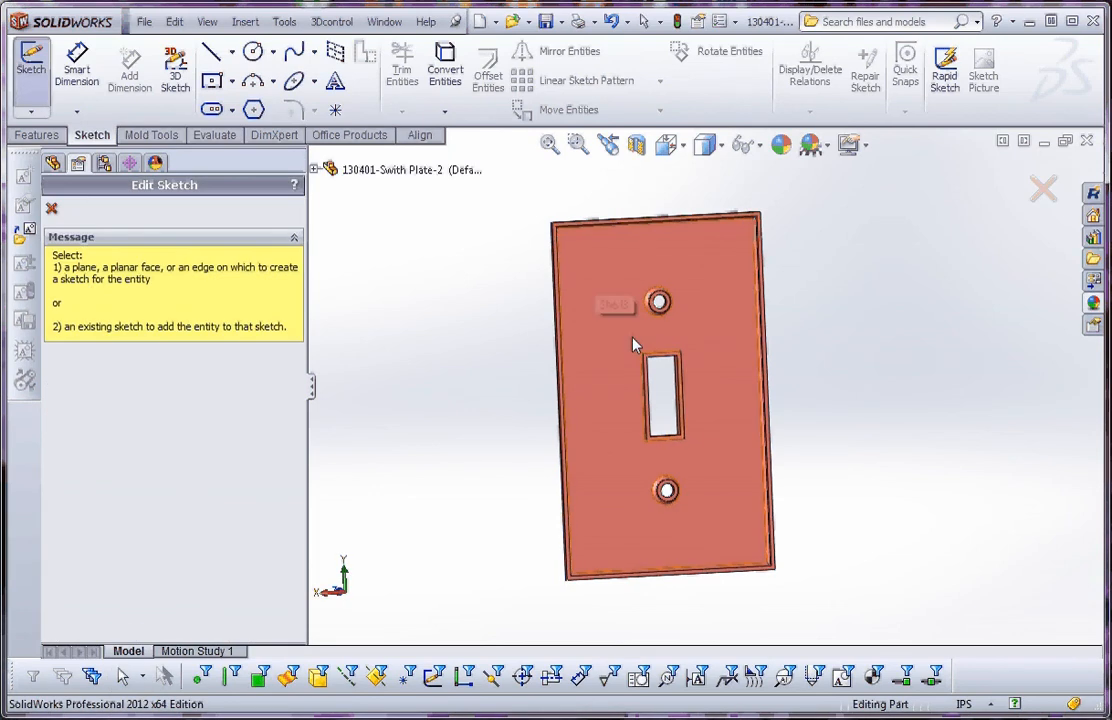
pyautogui.scroll(-8, 645, 240)
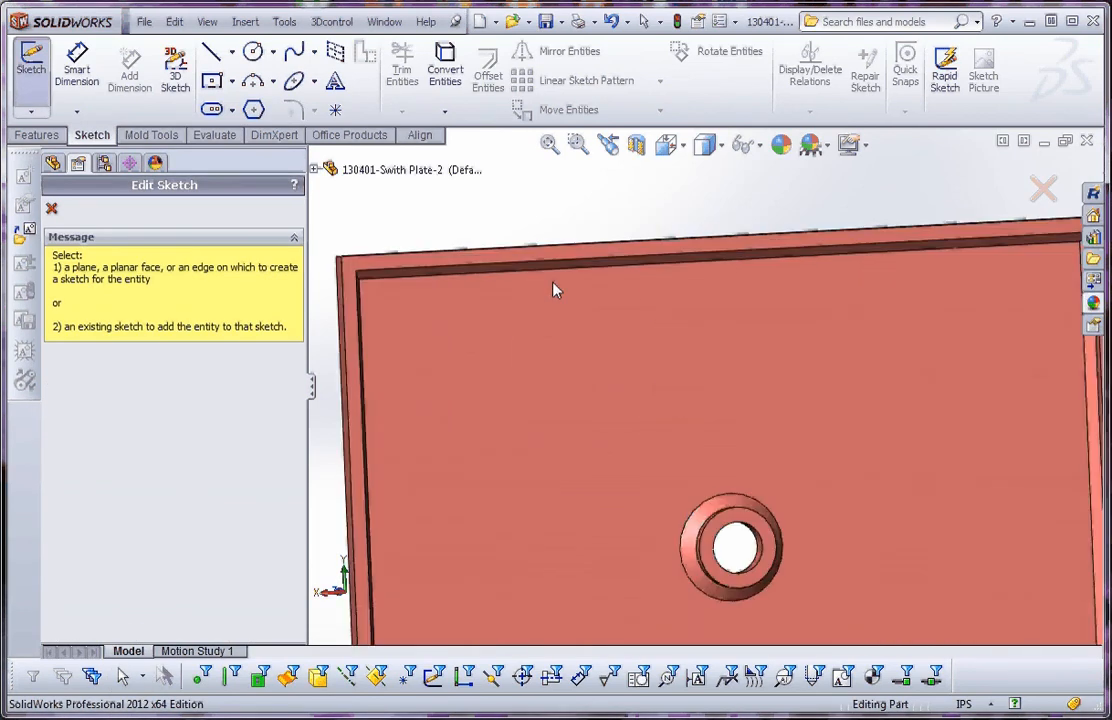
pyautogui.click(405, 275)
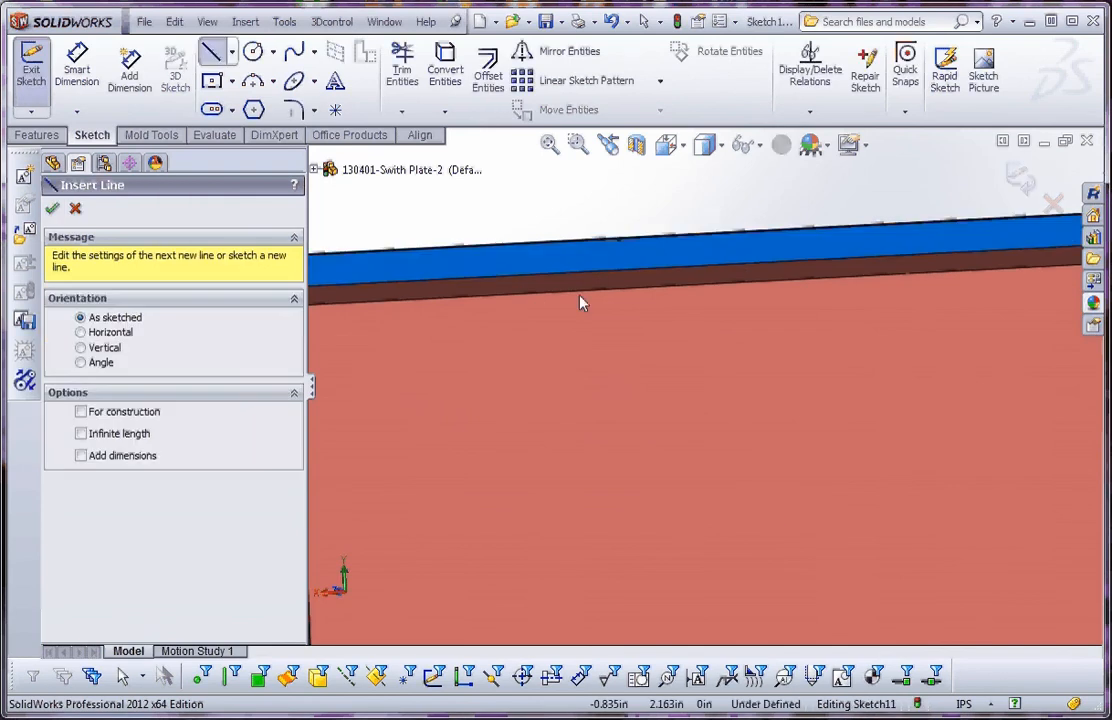
# - Sketch a vertical line from the ring around the upper hole down to the midpoint of the rectangular opening's upper edge
pyautogui.scroll(7, 786, 414)
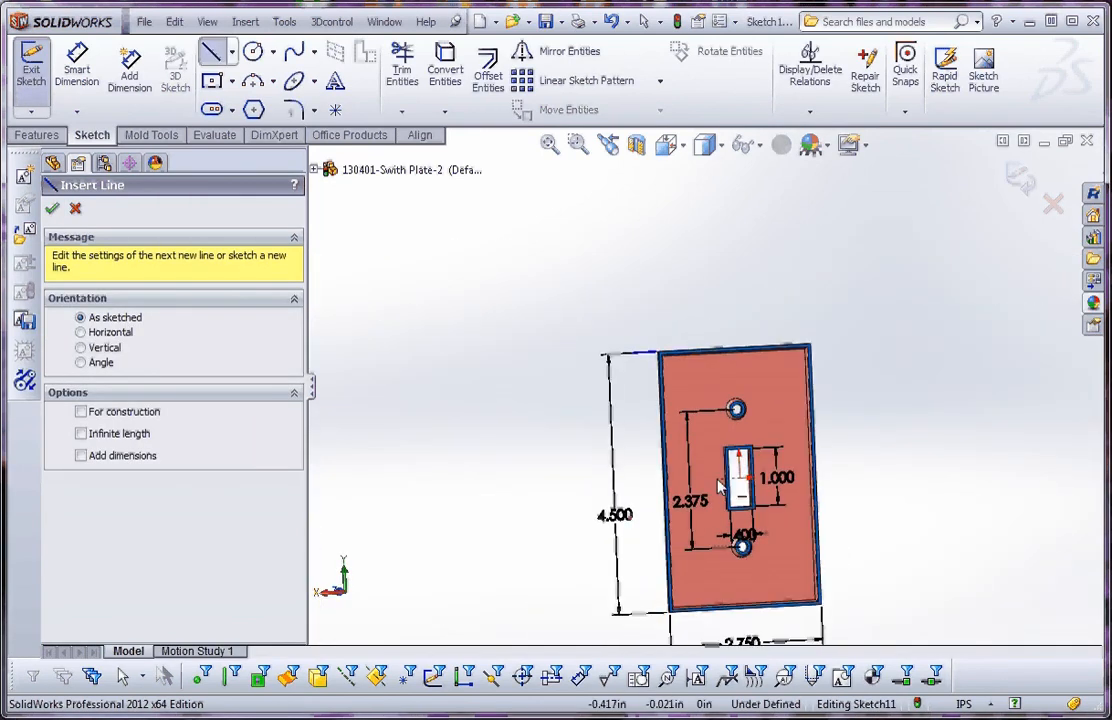
pyautogui.scroll(-6, 722, 487)
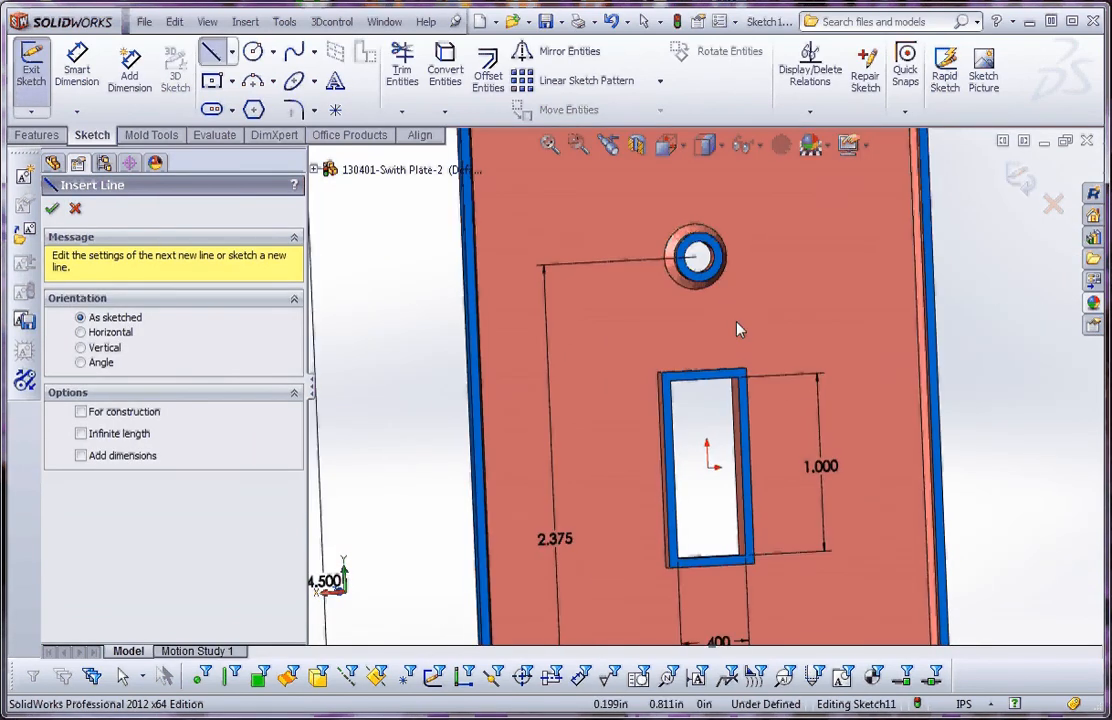
pyautogui.click(699, 257)
pyautogui.doubleClick(705, 376)
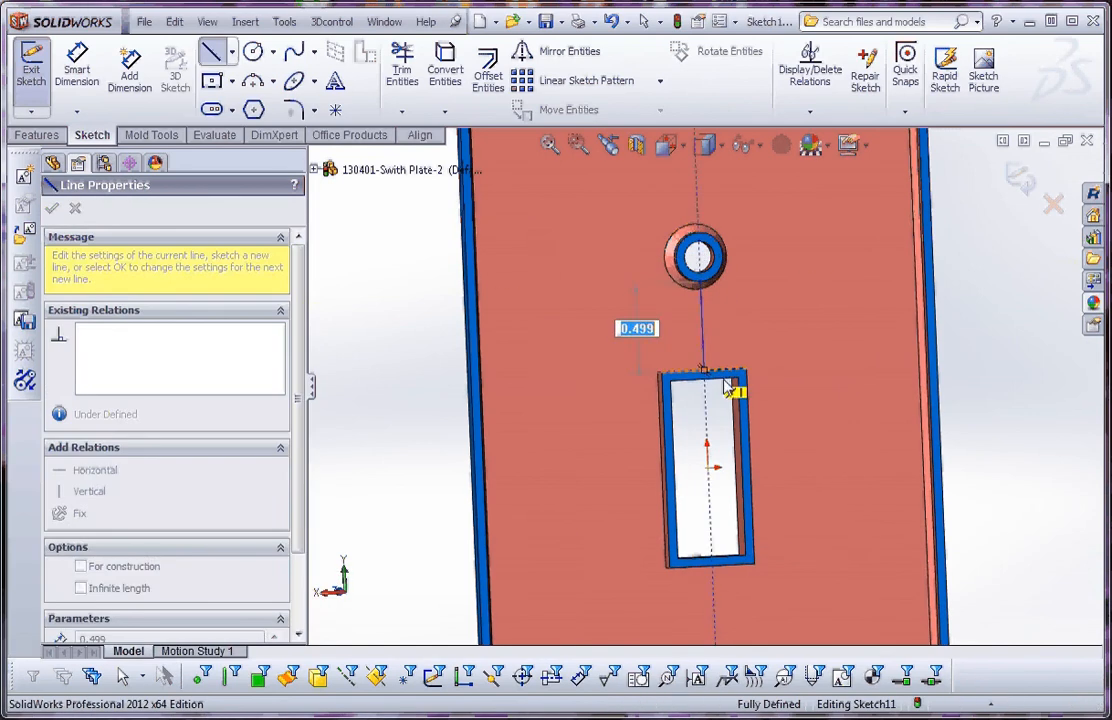
# - Sketch two horizontal lines connecting the midpoints of the opening's long sides to the plate's inner side walls
pyautogui.click(750, 467)
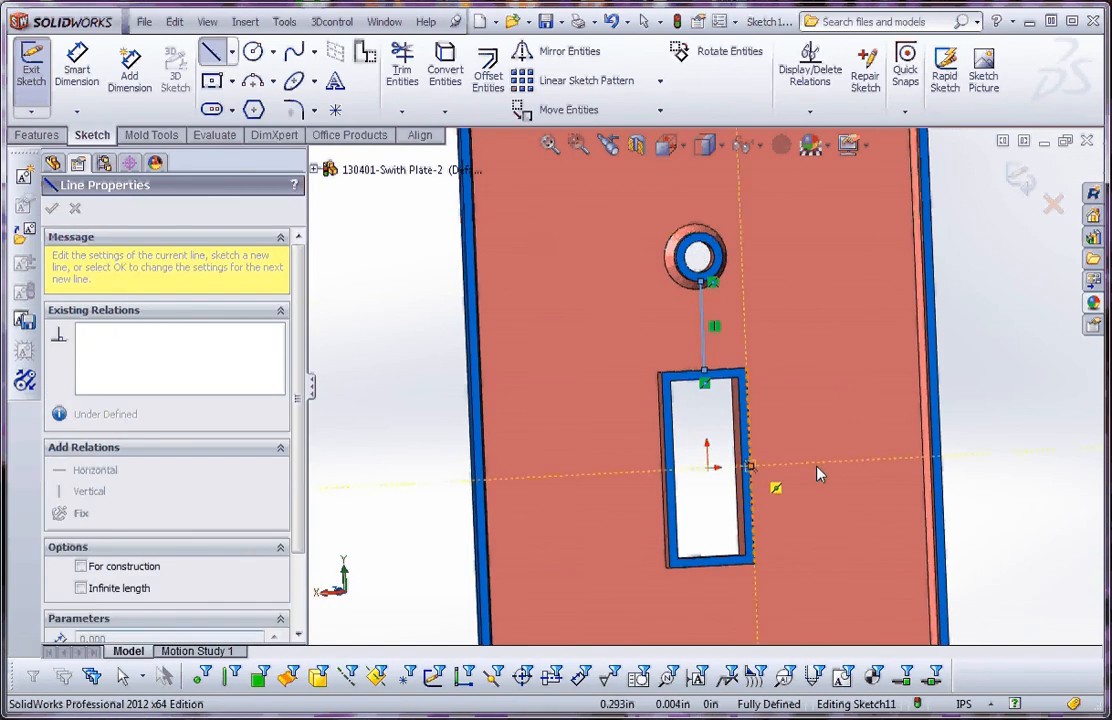
pyautogui.doubleClick(930, 457)
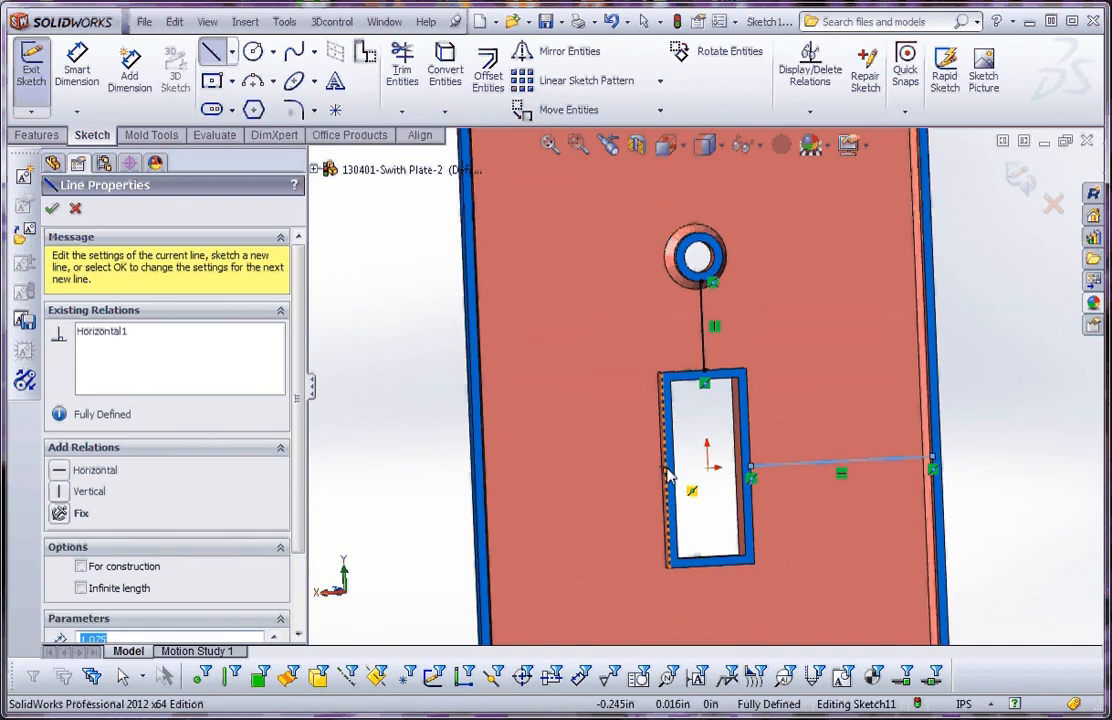
pyautogui.click(664, 470)
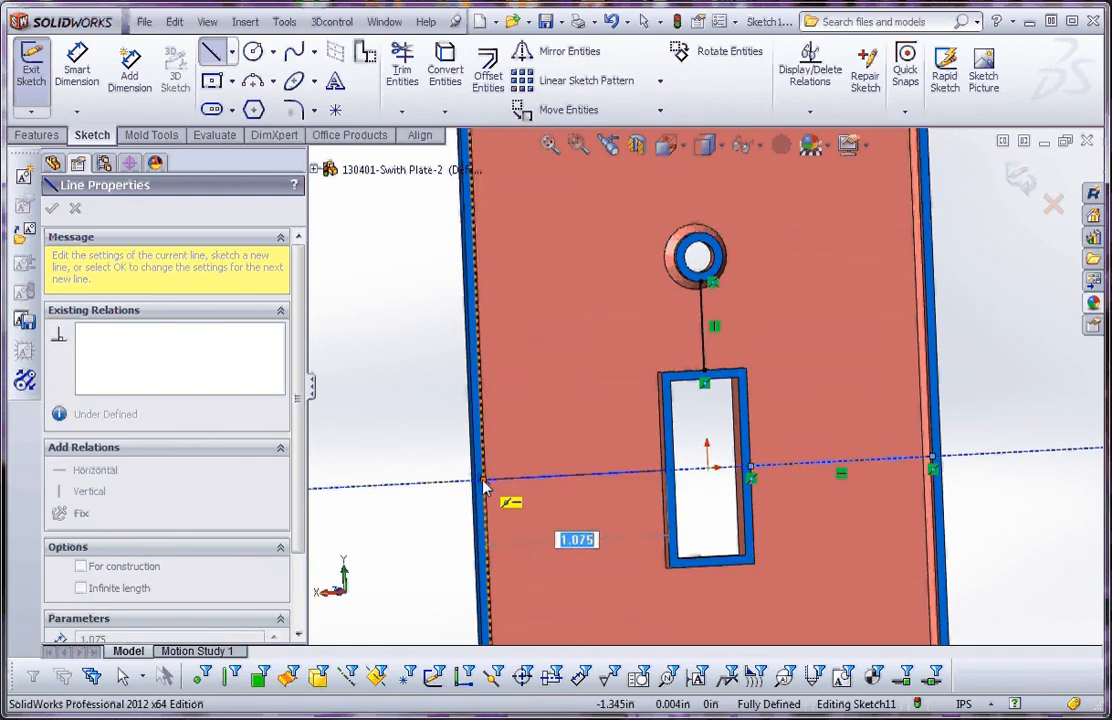
pyautogui.doubleClick(488, 484)
# - Sketch a vertical line from the midpoint of the opening's lower edge to the lower hole's centre and end the line
pyautogui.scroll(5, 574, 479)
pyautogui.scroll(-3, 728, 478)
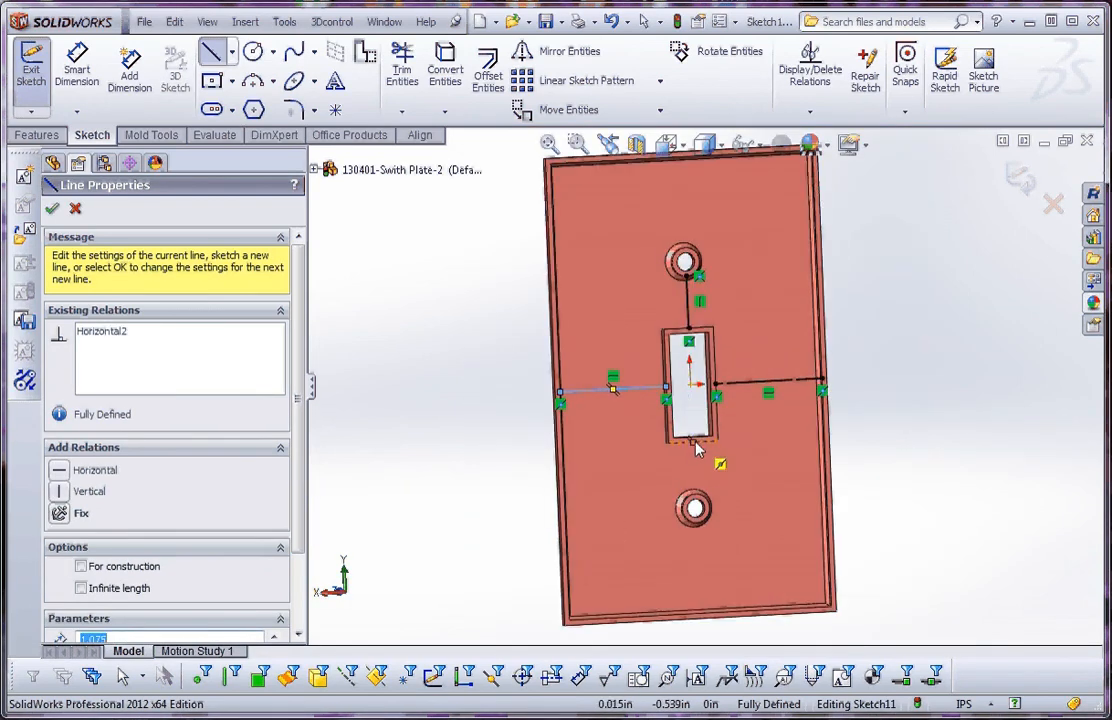
pyautogui.click(705, 454)
pyautogui.doubleClick(695, 508)
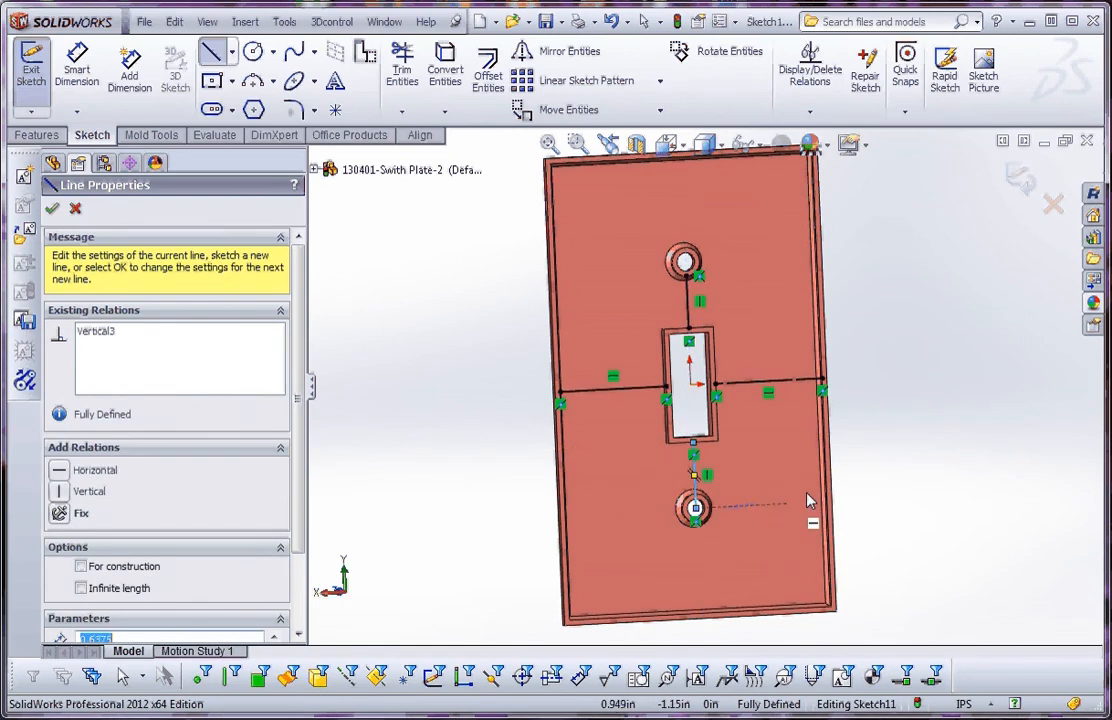
pyautogui.scroll(-3, 690, 505)
pyautogui.press('Escape')
# - Move the lower vertical line's free endpoint from the hole's centre onto the upper edge of the ring around the lower hole
pyautogui.scroll(-3, 707, 513)
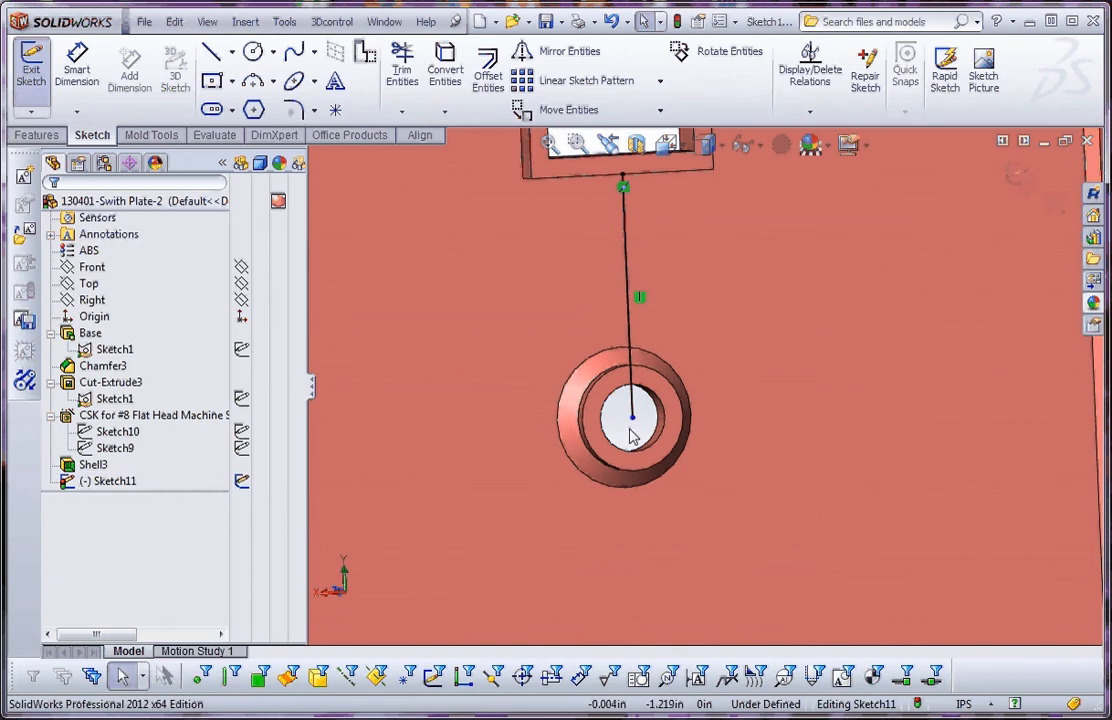
pyautogui.moveTo(632, 432)
pyautogui.mouseDown()
pyautogui.moveTo(630, 337)
pyautogui.moveTo(633, 368)
pyautogui.mouseUp()
pyautogui.scroll(5, 707, 478)
pyautogui.scroll(4, 707, 478)
pyautogui.click(886, 385)
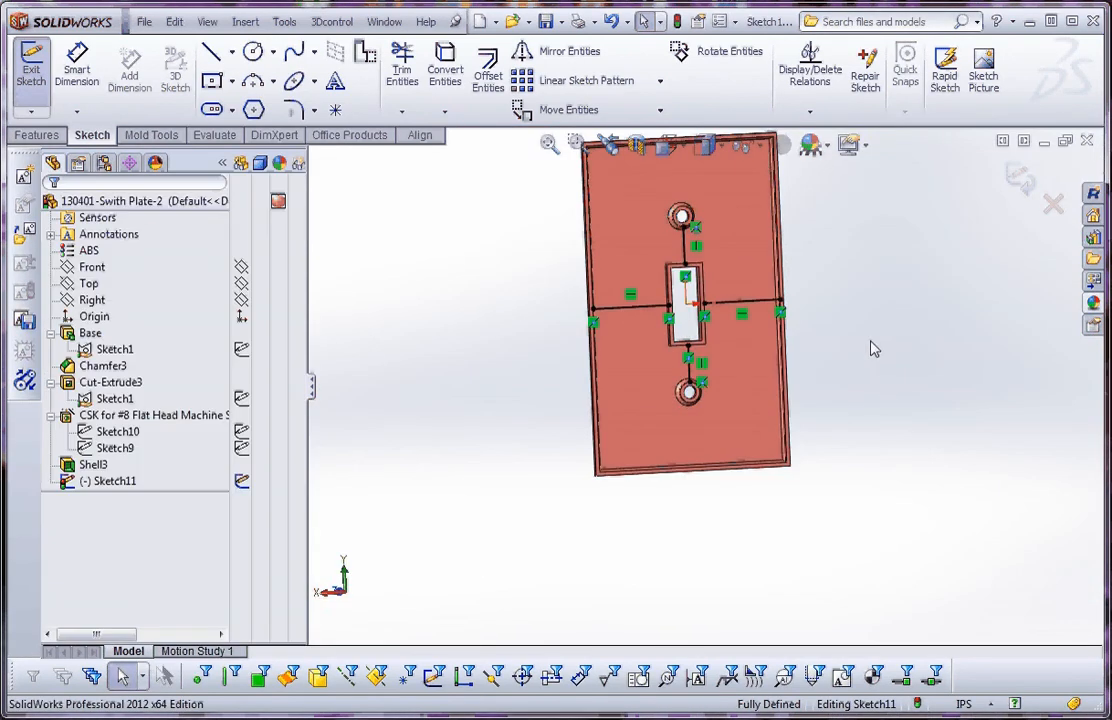
# - Create ribs from the four sketched lines, 0.050 in thick on both sides, Natural type, with a 5-degree outward draft
pyautogui.click(37, 134)
pyautogui.click(588, 52)
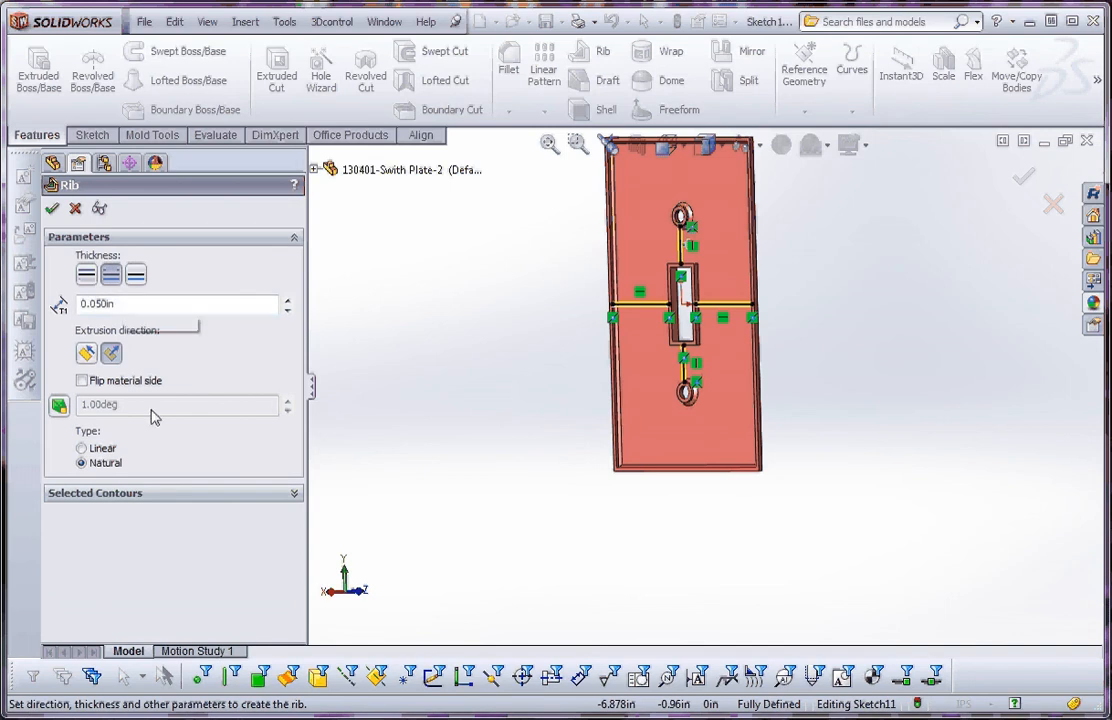
pyautogui.moveTo(660, 345)
pyautogui.mouseDown(button='middle')
pyautogui.moveTo(675, 241)
pyautogui.moveTo(658, 218)
pyautogui.moveTo(742, 262)
pyautogui.mouseUp(button='middle')
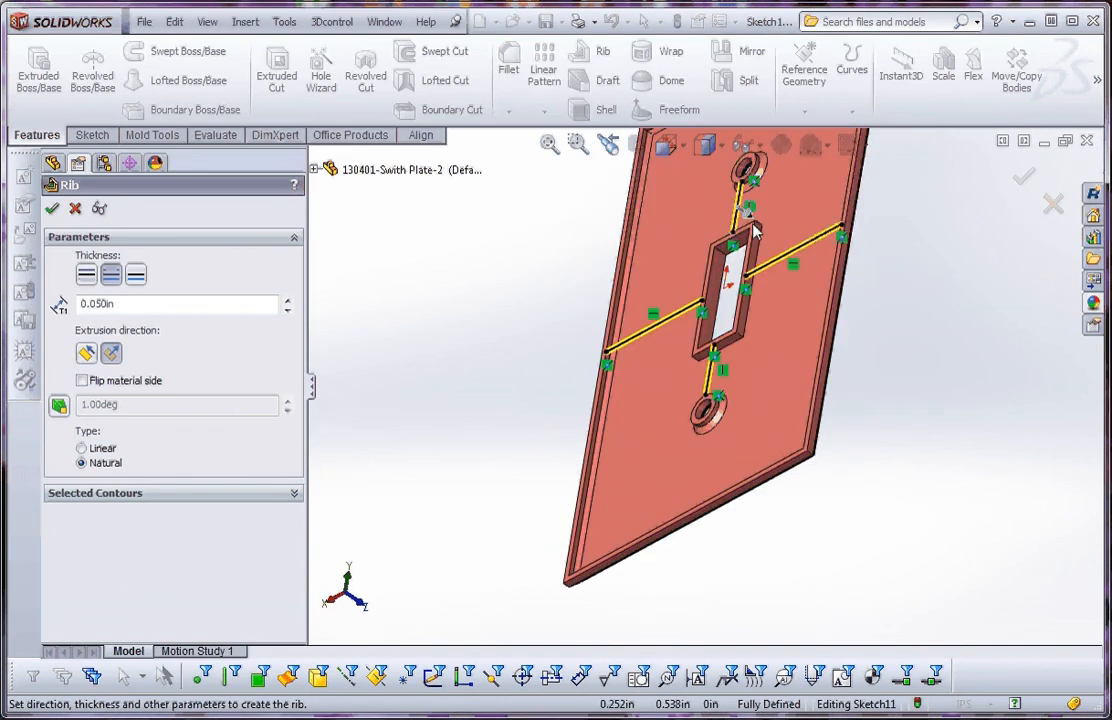
pyautogui.scroll(2, 742, 262)
pyautogui.scroll(-6, 744, 260)
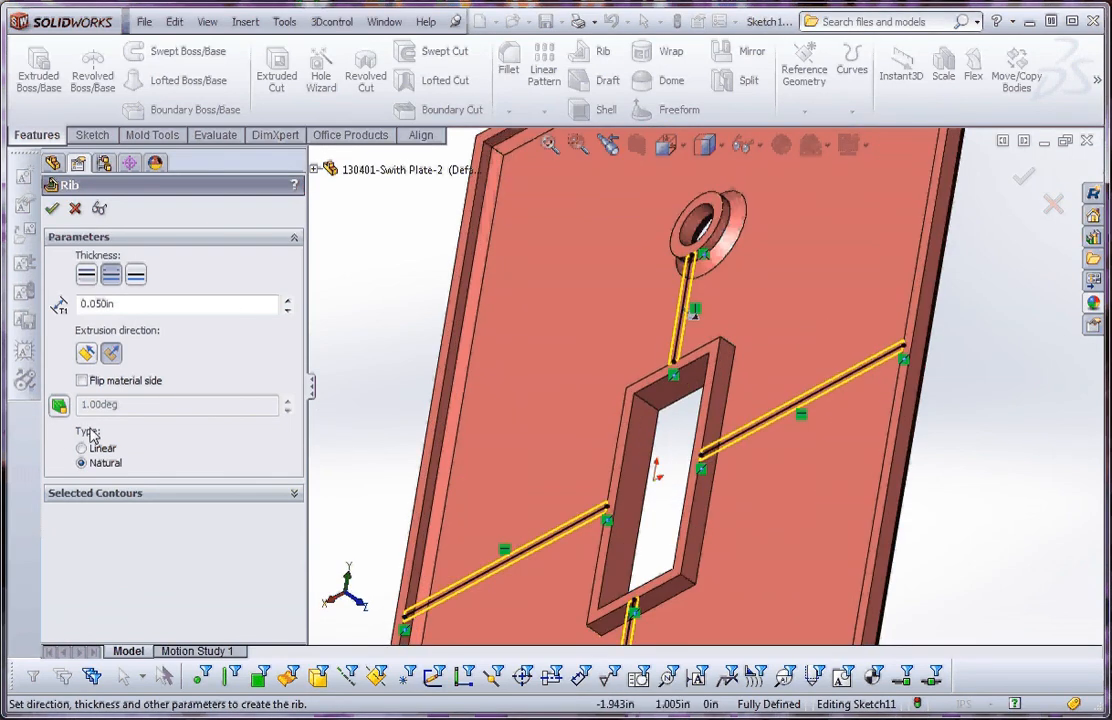
pyautogui.click(59, 405)
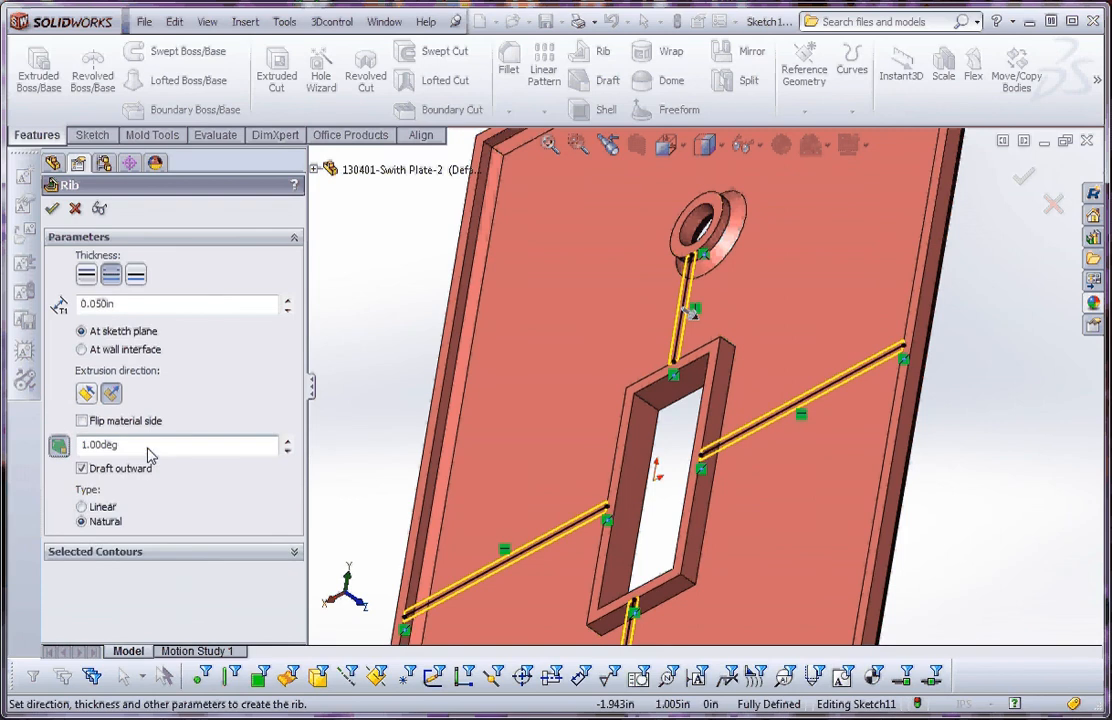
pyautogui.moveTo(144, 447); pyautogui.dragTo(69, 445)
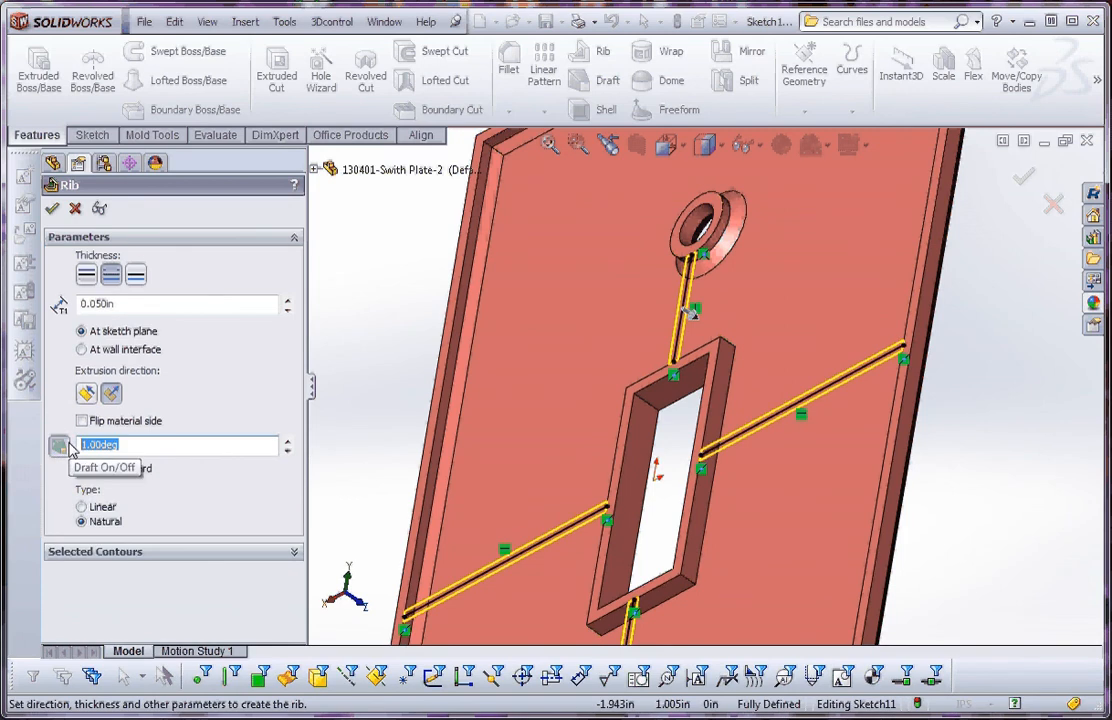
pyautogui.write('3')
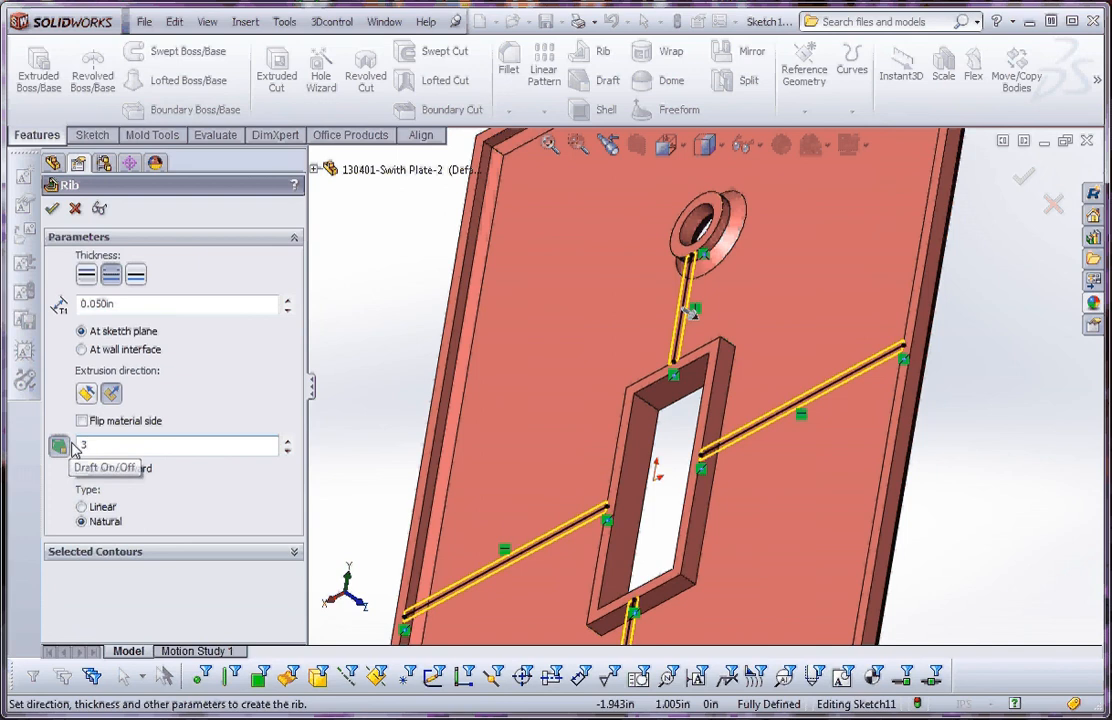
pyautogui.press('BackSpace')
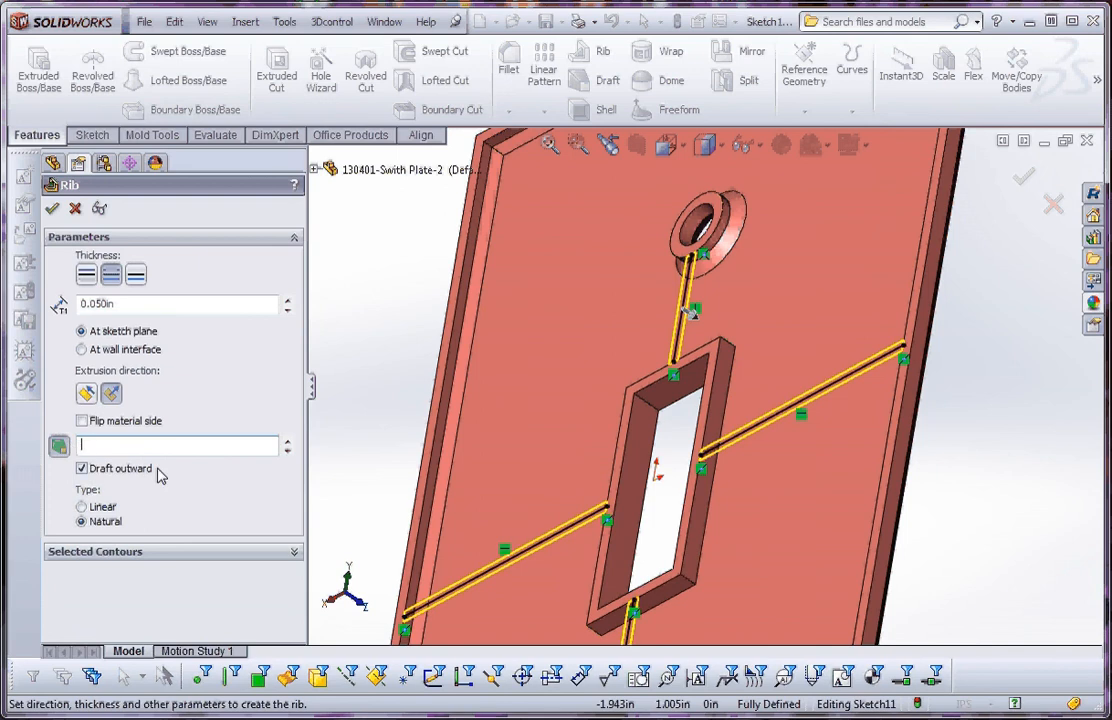
pyautogui.write('5')
pyautogui.click(55, 210)
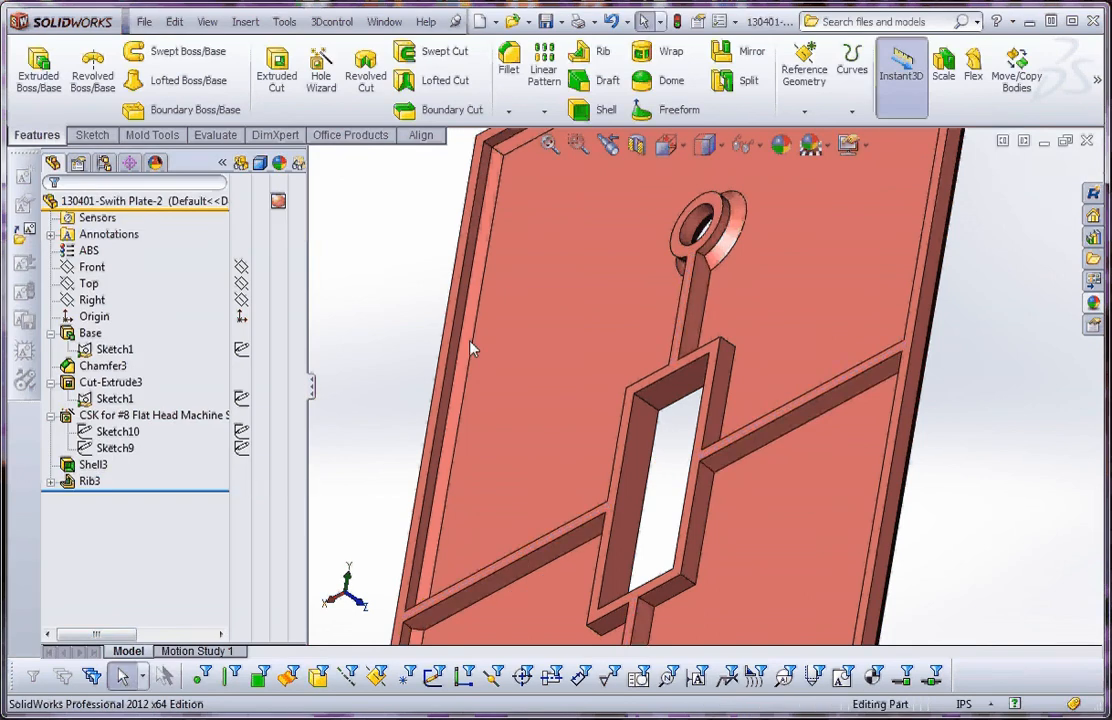
# - Examine the drafted ribs around the opening on the plate's back and select Sketch1 under the Base feature
pyautogui.moveTo(469, 347); pyautogui.dragTo(661, 420, button='middle')
pyautogui.scroll(-7, 735, 568)
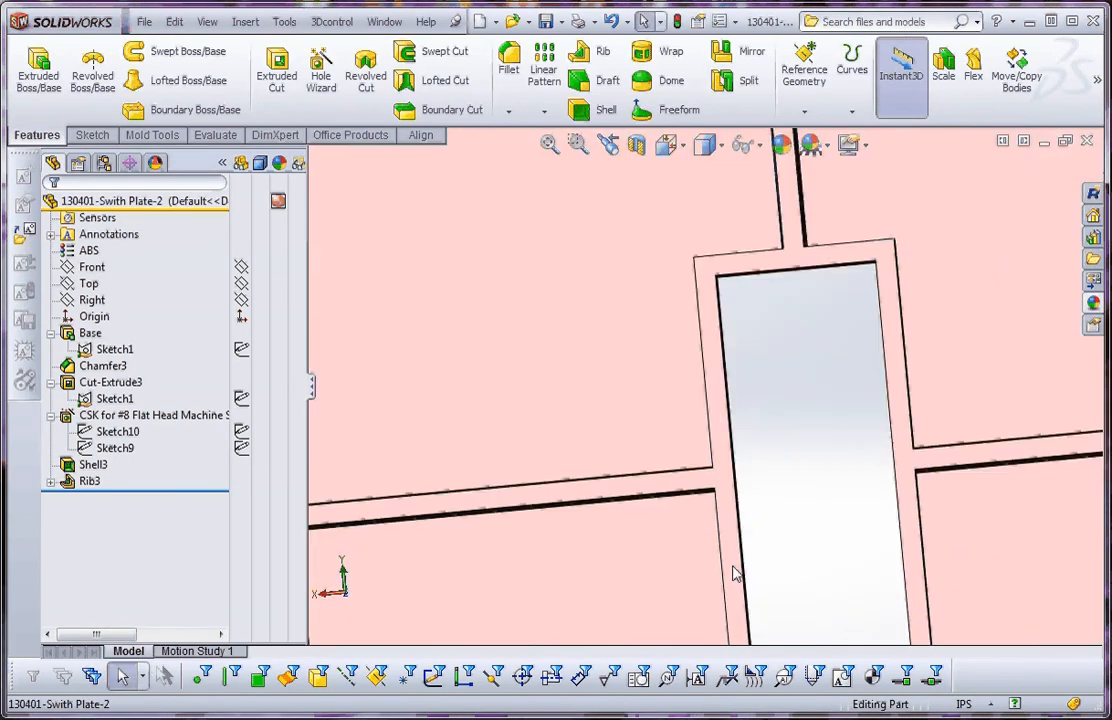
pyautogui.scroll(10, 683, 392)
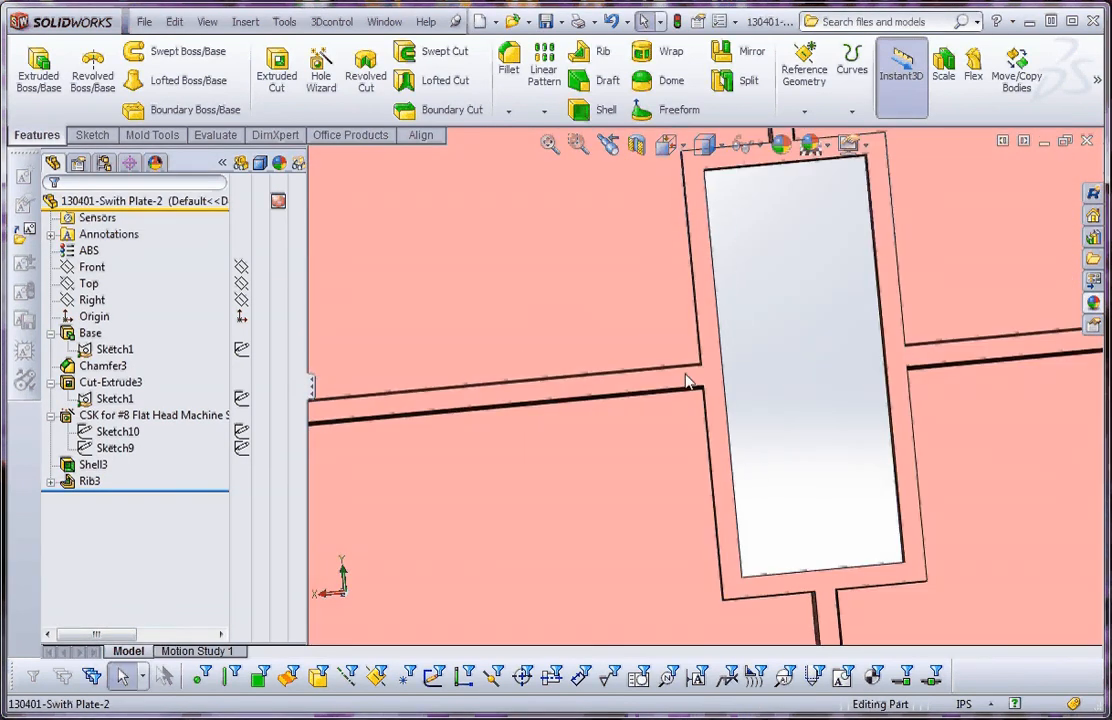
pyautogui.moveTo(777, 459)
pyautogui.mouseDown(button='middle')
pyautogui.moveTo(945, 425)
pyautogui.moveTo(958, 357)
pyautogui.moveTo(819, 390)
pyautogui.moveTo(790, 432)
pyautogui.moveTo(697, 362)
pyautogui.mouseUp(button='middle')
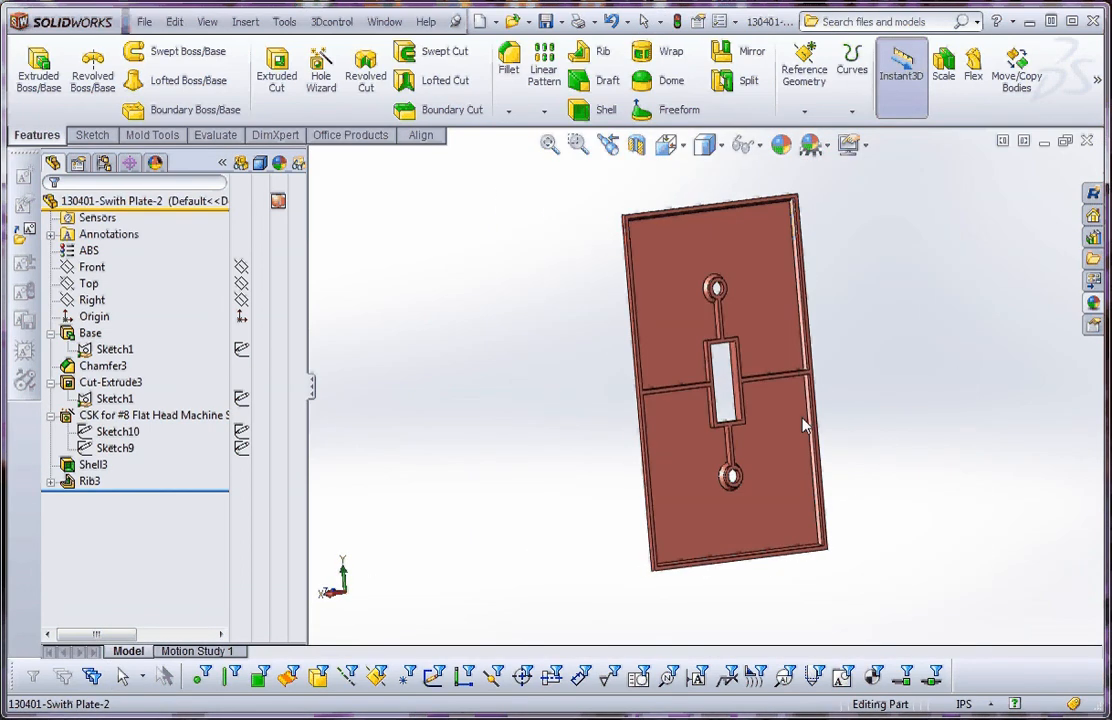
pyautogui.click(117, 350)
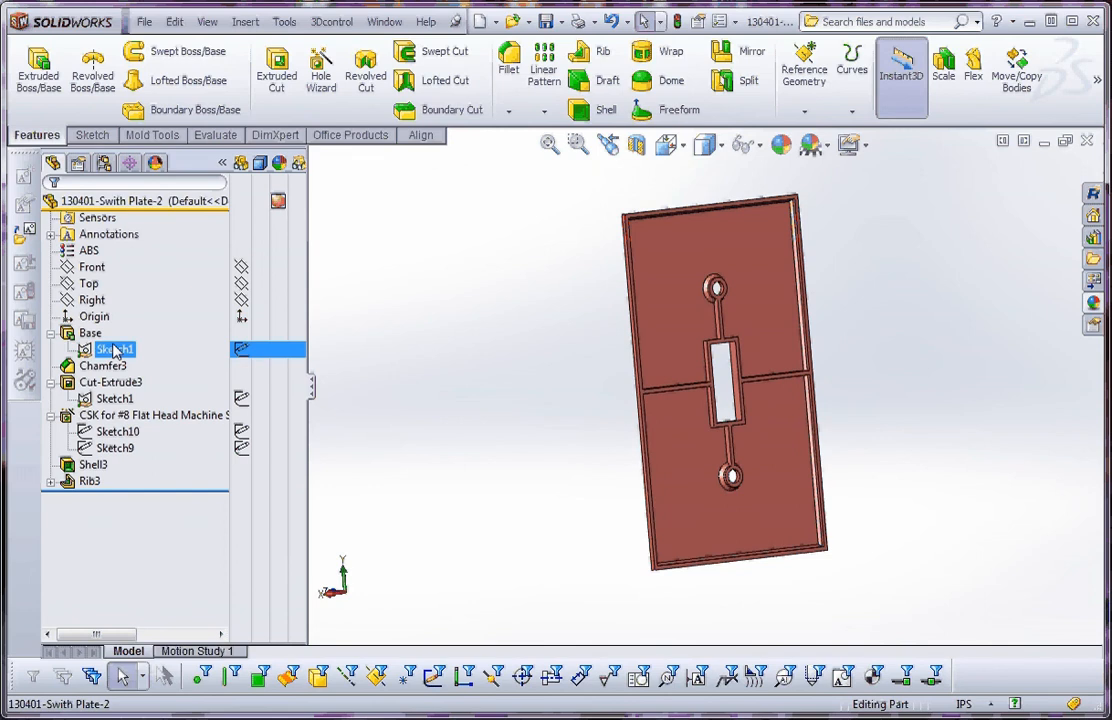